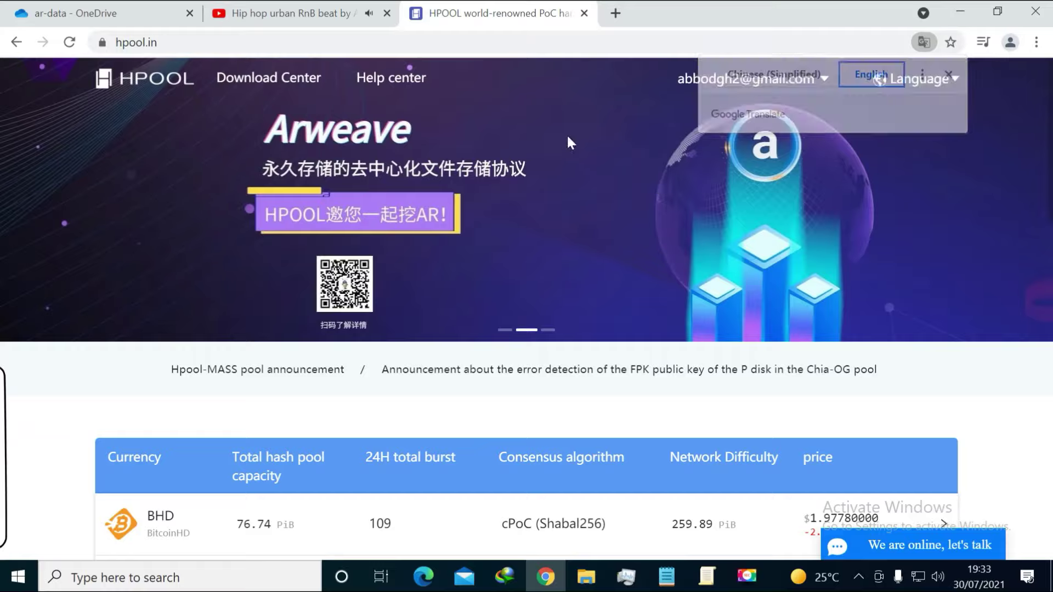
Open HPOOL's download center with the page translated to English and follow the AR mining software download to its releases page.
{"action": "left_click", "coordinate": [446, 97]}
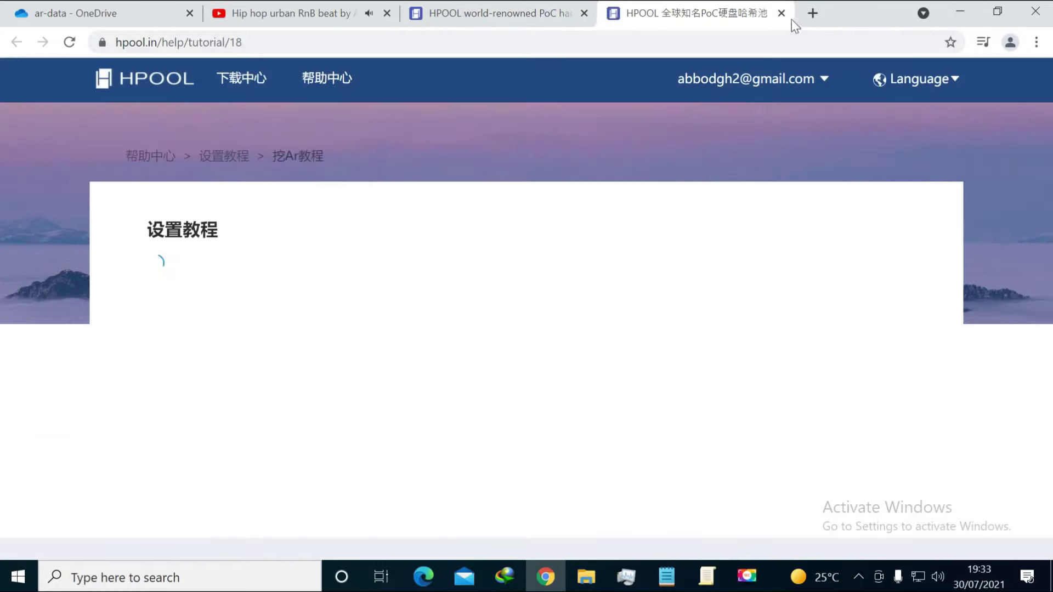
{"action": "left_click", "coordinate": [780, 13]}
{"action": "left_click", "coordinate": [250, 82]}
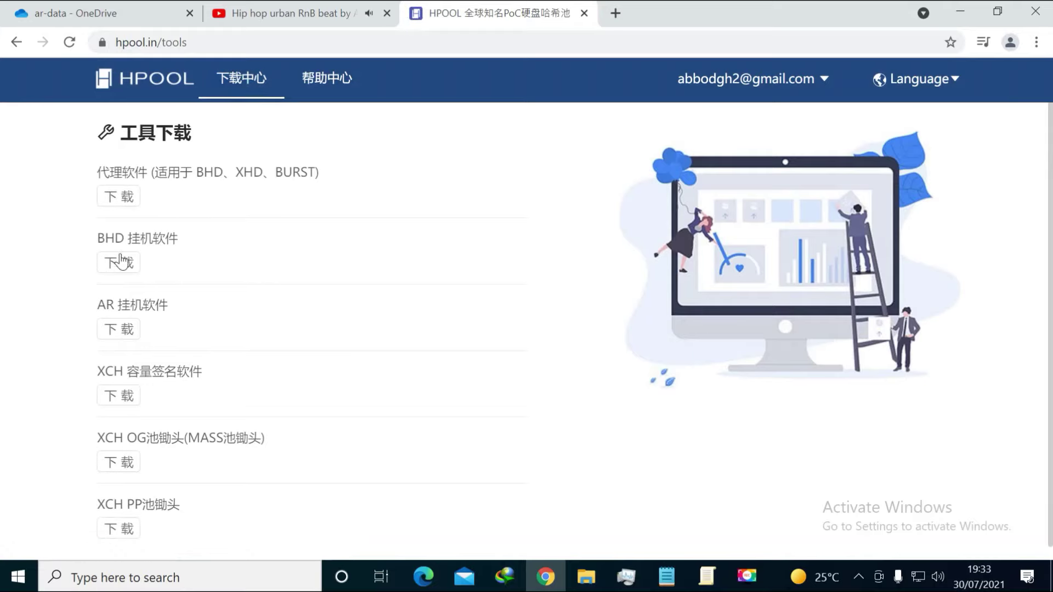
{"action": "right_click", "coordinate": [49, 332]}
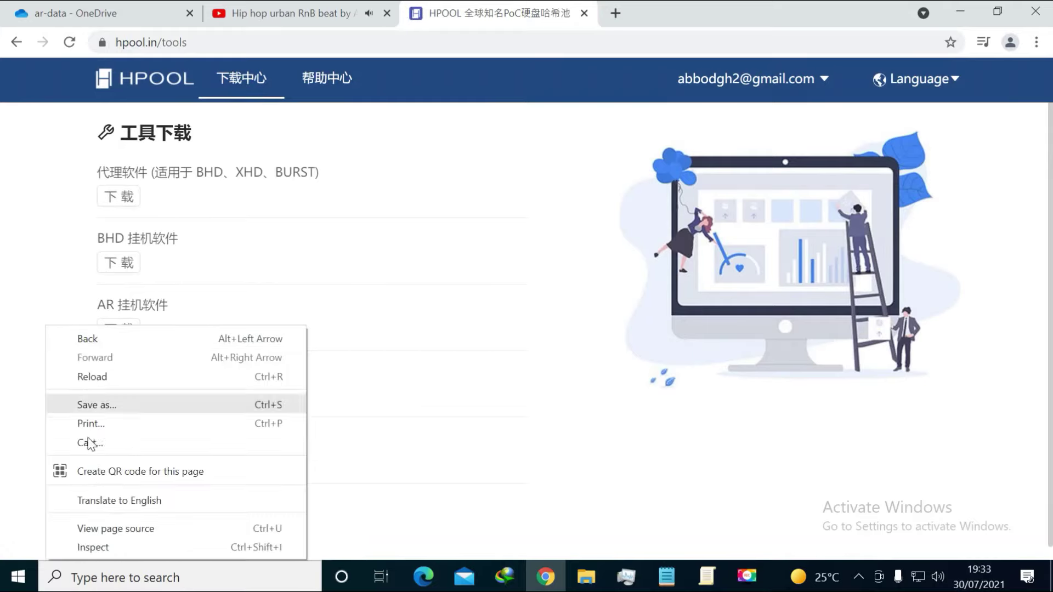
{"action": "left_click", "coordinate": [101, 501]}
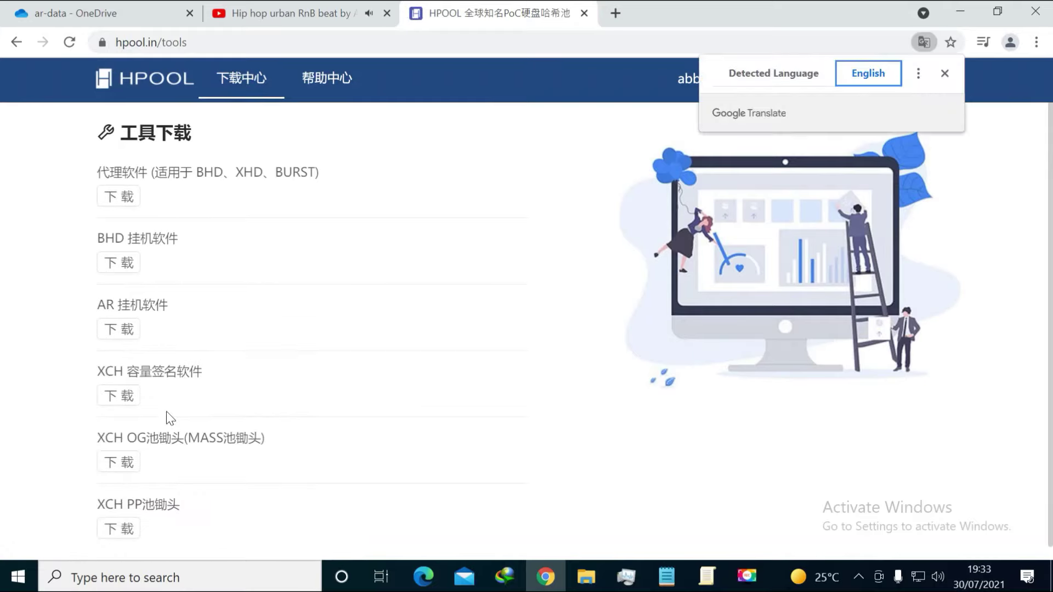
{"action": "left_click", "coordinate": [142, 333]}
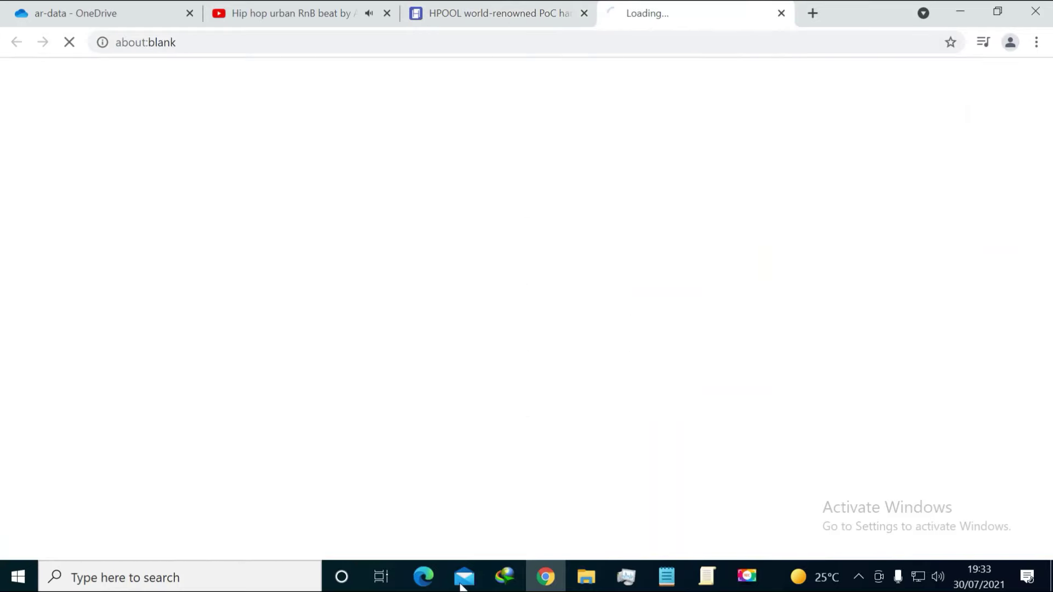
Switch to the Notepad instructions and read the lines on downloading the AR software, miner and proxy, and extracting them to the mining drive.
{"action": "left_click", "coordinate": [666, 577]}
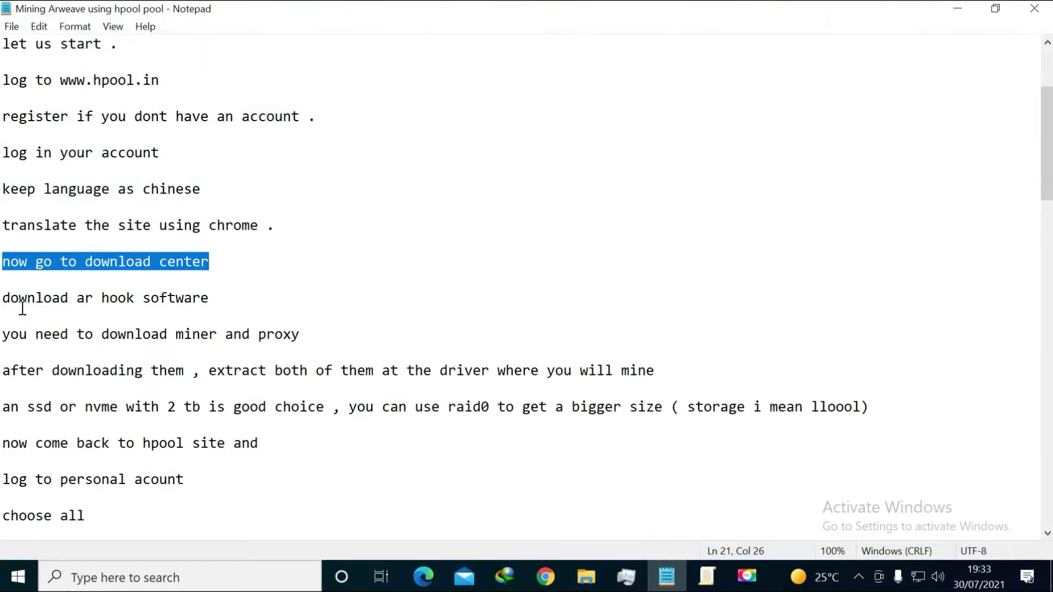
{"action": "left_click_drag", "start_coordinate": [4, 298], "coordinate": [211, 302]}
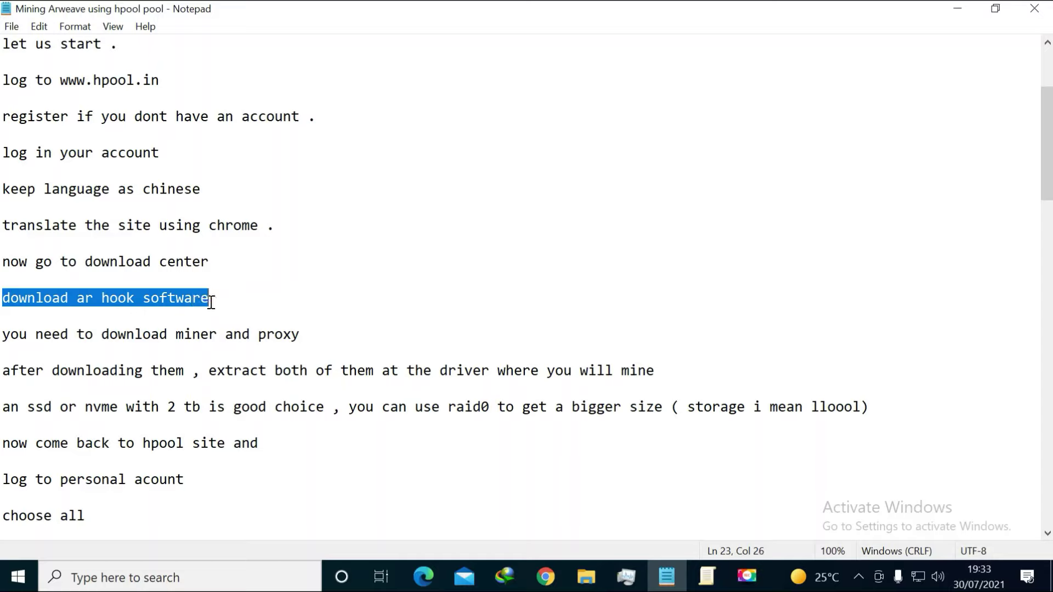
{"action": "left_click_drag", "start_coordinate": [2, 334], "coordinate": [301, 336]}
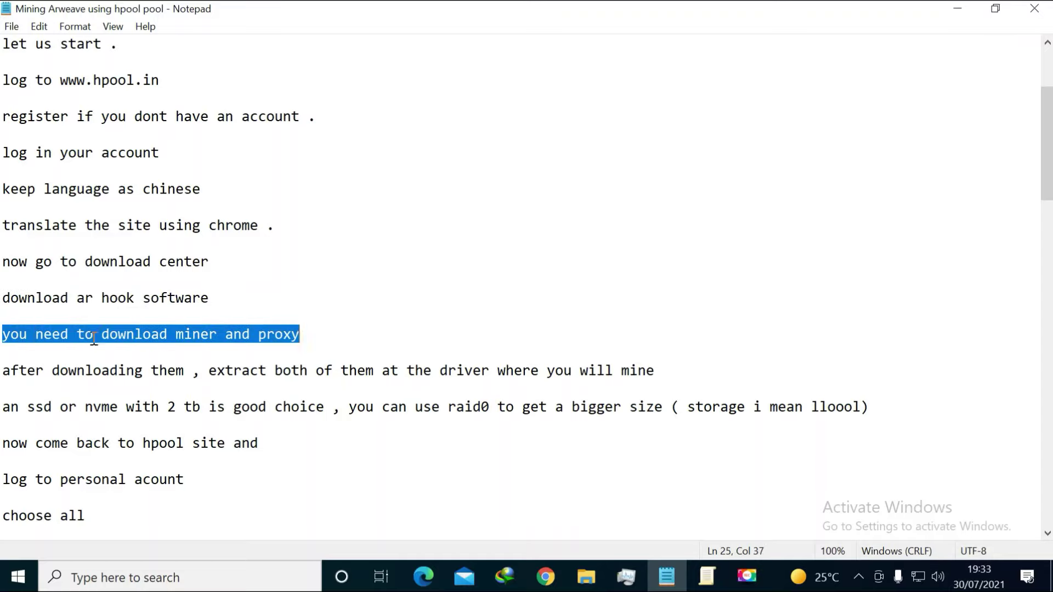
{"action": "left_click_drag", "start_coordinate": [4, 334], "coordinate": [291, 334]}
{"action": "left_click", "coordinate": [166, 334]}
{"action": "left_click_drag", "start_coordinate": [100, 333], "coordinate": [301, 336]}
{"action": "left_click", "coordinate": [204, 335]}
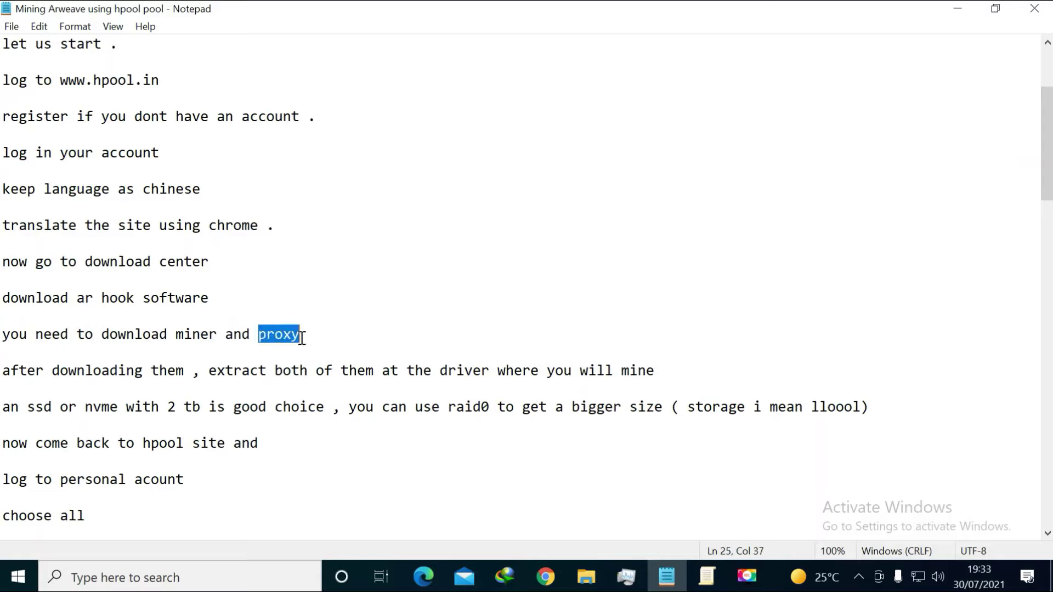
{"action": "left_click", "coordinate": [300, 335]}
{"action": "left_click_drag", "start_coordinate": [8, 367], "coordinate": [659, 372]}
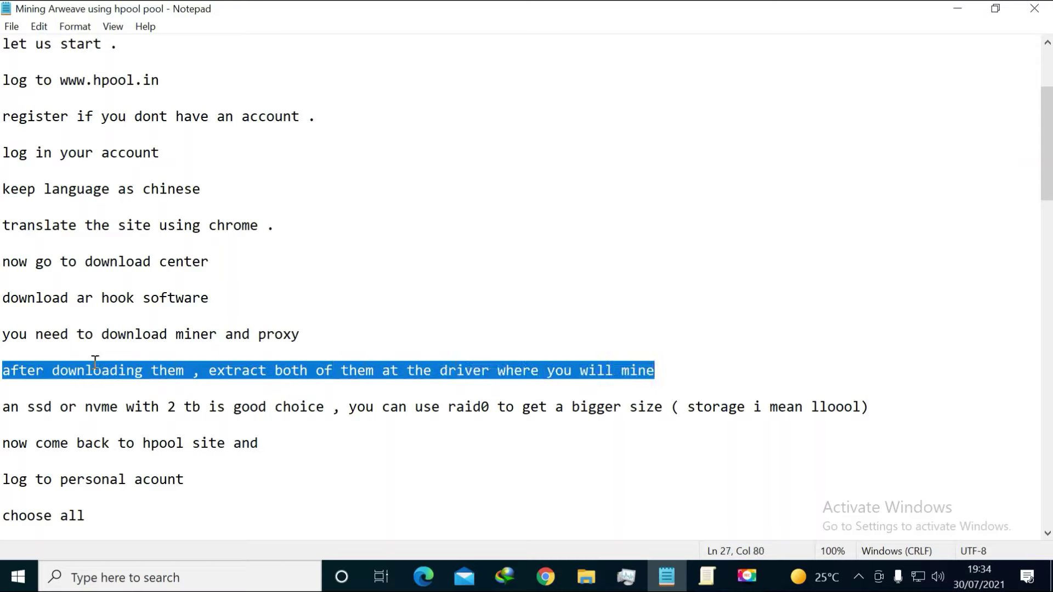
{"action": "left_click_drag", "start_coordinate": [94, 370], "coordinate": [661, 373]}
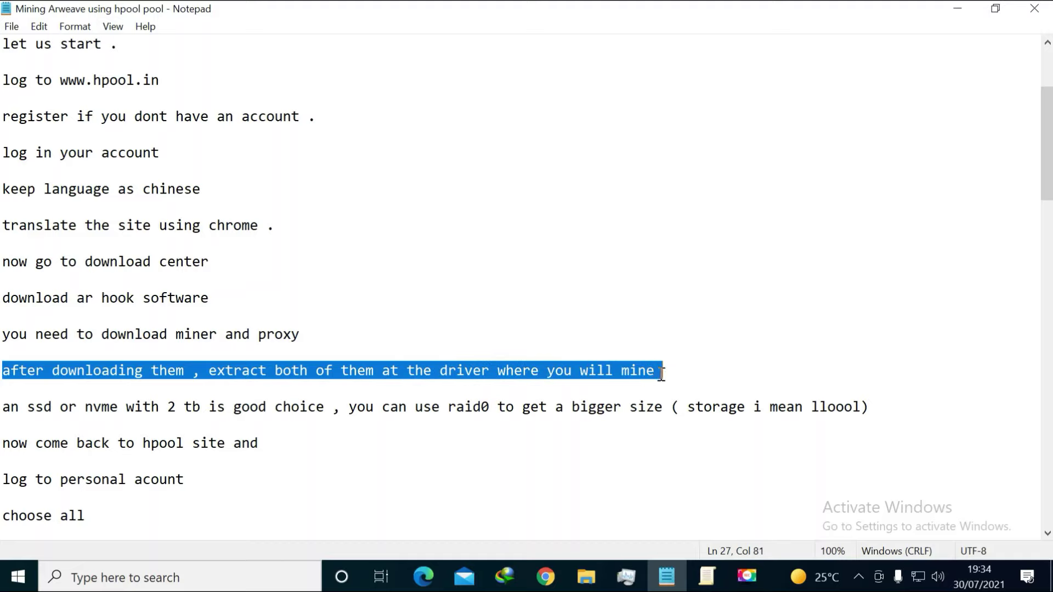
Switch back to Chrome and download arweave-miner-v1.0.7.5.zip and x-proxy-1.2.9.0.zip from the v1.0.7.5 release assets.
{"action": "left_click", "coordinate": [546, 576]}
{"action": "scroll", "coordinate": [441, 306], "scroll_direction": "down", "scroll_amount": 5}
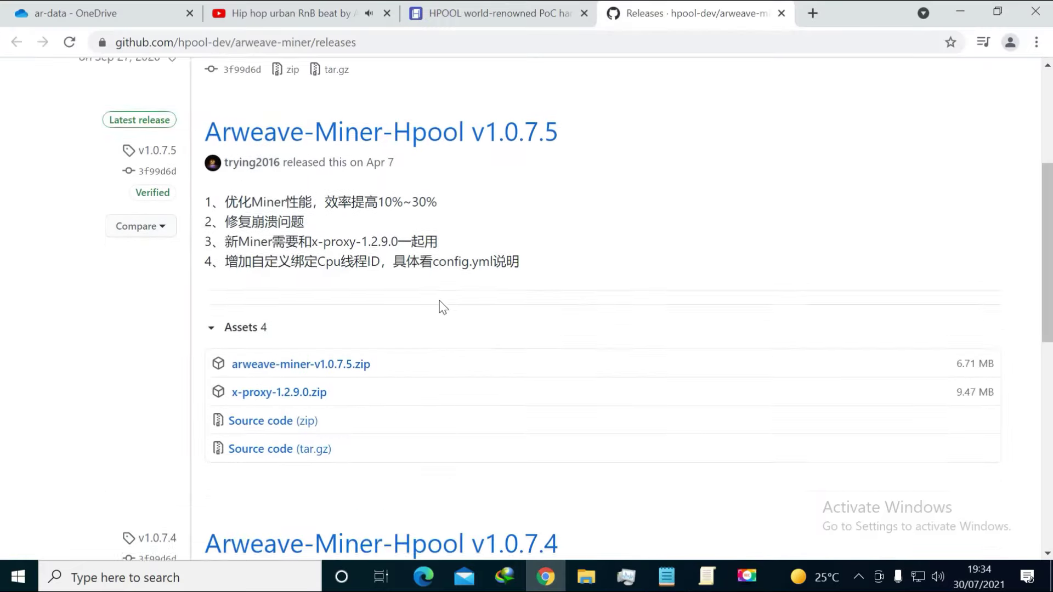
{"action": "left_click", "coordinate": [298, 296]}
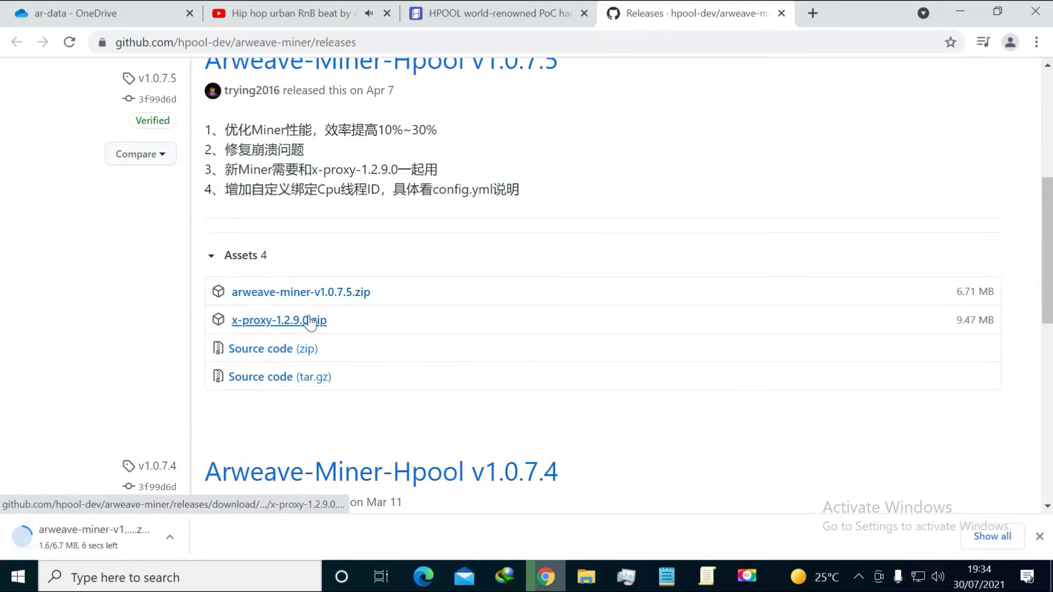
{"action": "left_click", "coordinate": [294, 324]}
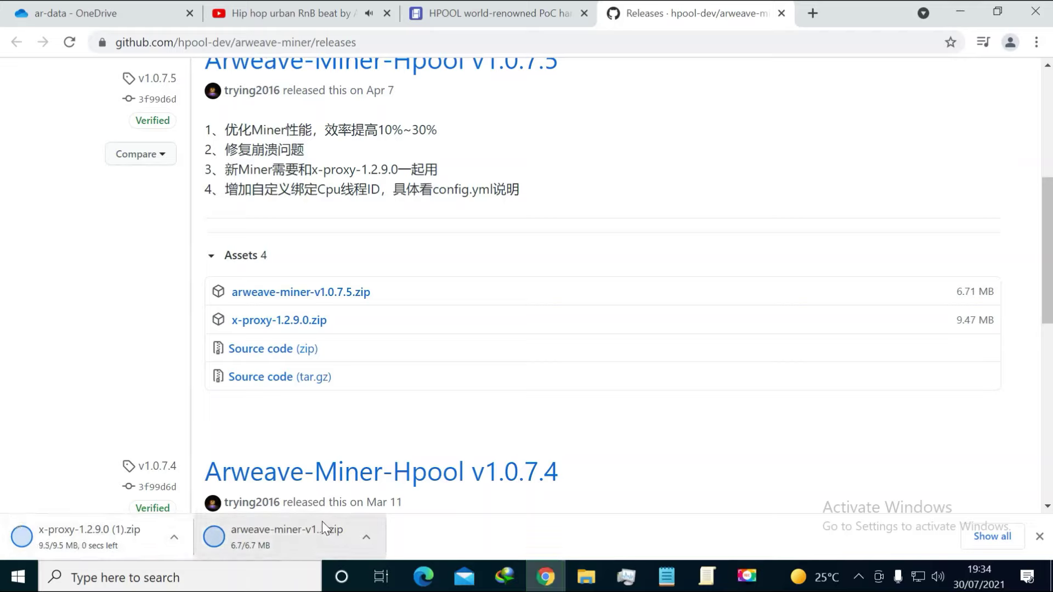
Show the downloaded arweave-miner zip in its Downloads folder.
{"action": "left_click", "coordinate": [366, 540]}
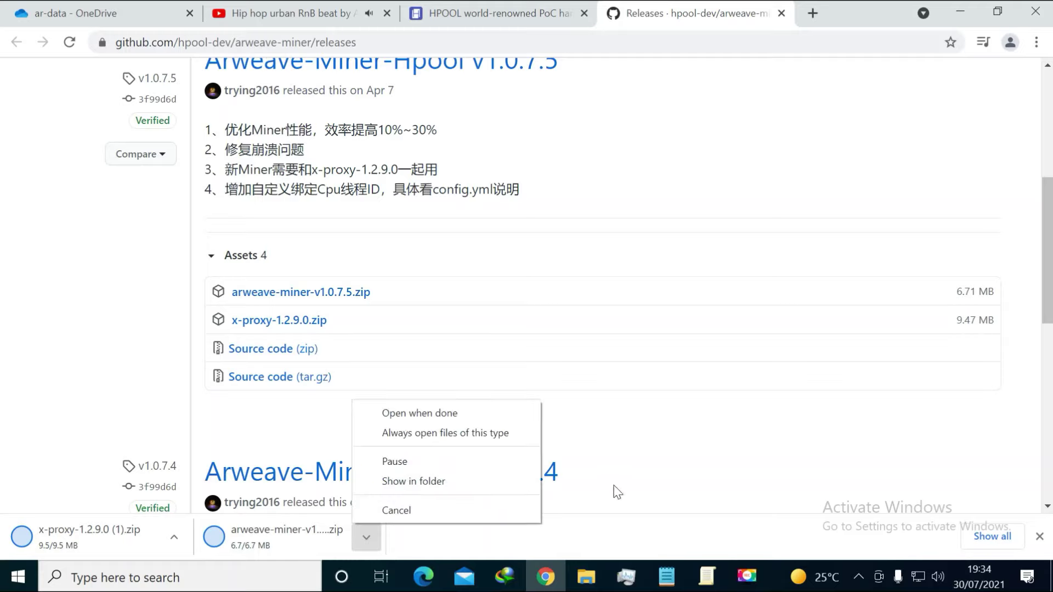
{"action": "left_click", "coordinate": [630, 469]}
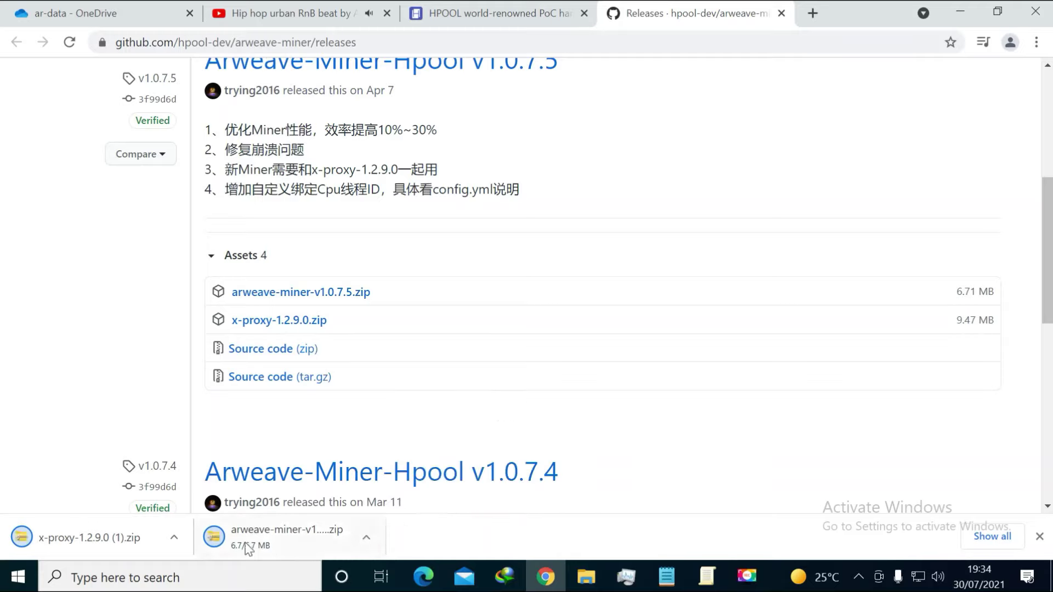
{"action": "left_click", "coordinate": [366, 537]}
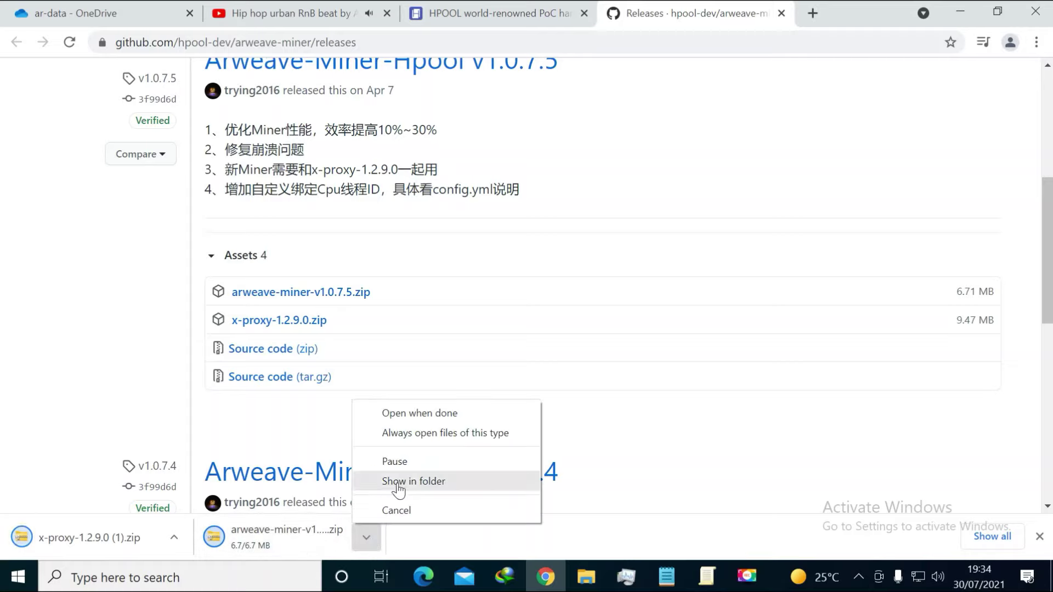
{"action": "left_click", "coordinate": [399, 482]}
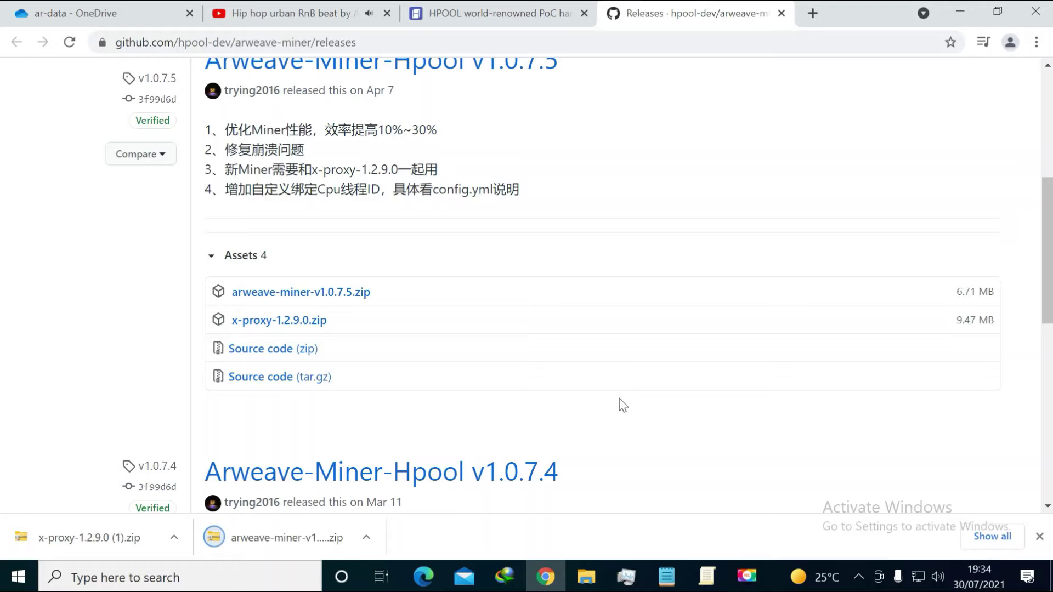
{"action": "left_click", "coordinate": [366, 537]}
{"action": "left_click", "coordinate": [413, 480]}
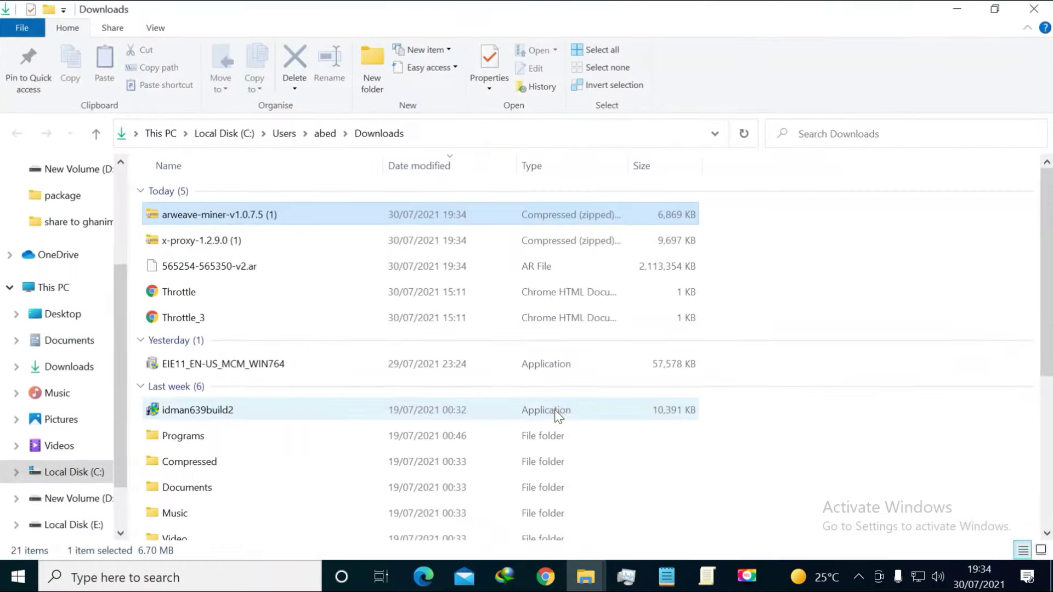
Copy the arweave-miner-v1.0.7.5 (1) and x-proxy-1.2.9.0 (1) zip files together from Downloads.
{"action": "left_click", "coordinate": [203, 241]}
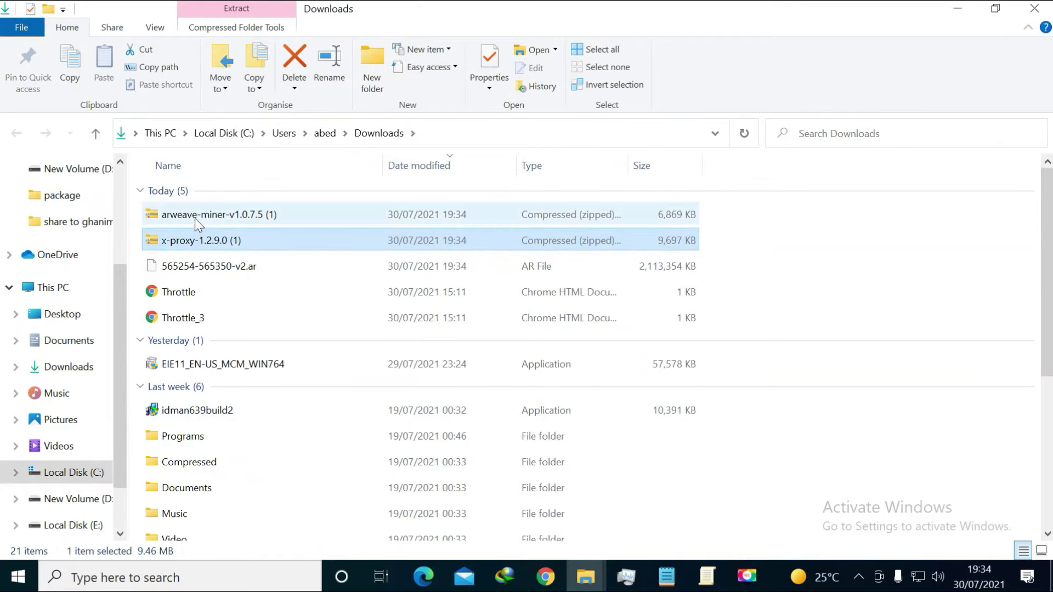
{"action": "left_click", "coordinate": [195, 217], "text": "ctrl"}
{"action": "right_click", "coordinate": [195, 217]}
{"action": "left_click", "coordinate": [251, 405]}
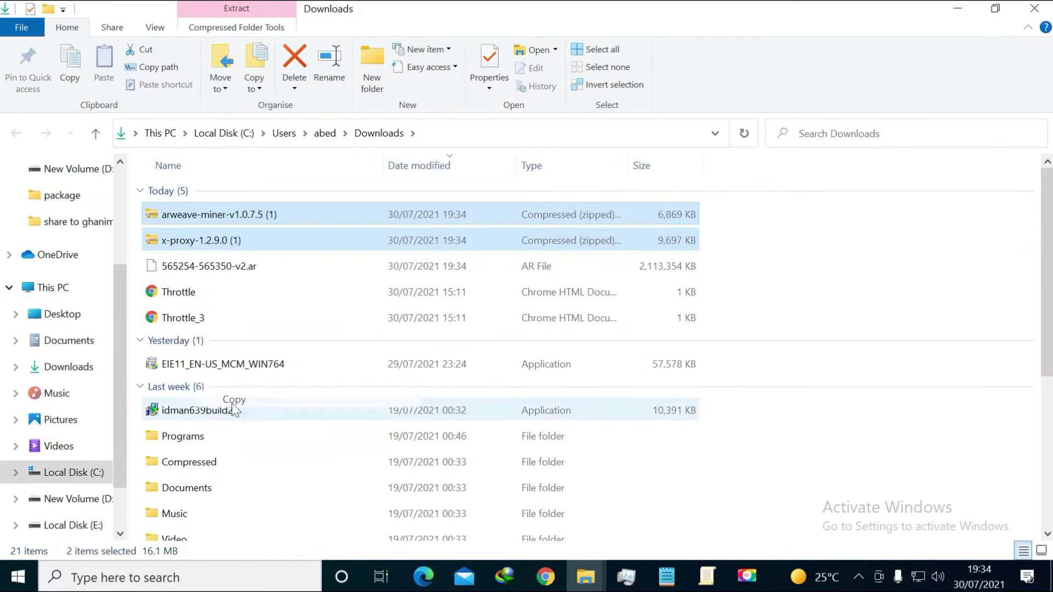
Create a folder named arweaveminer at the root of Local Disk (C:) and open it.
{"action": "left_click", "coordinate": [66, 473]}
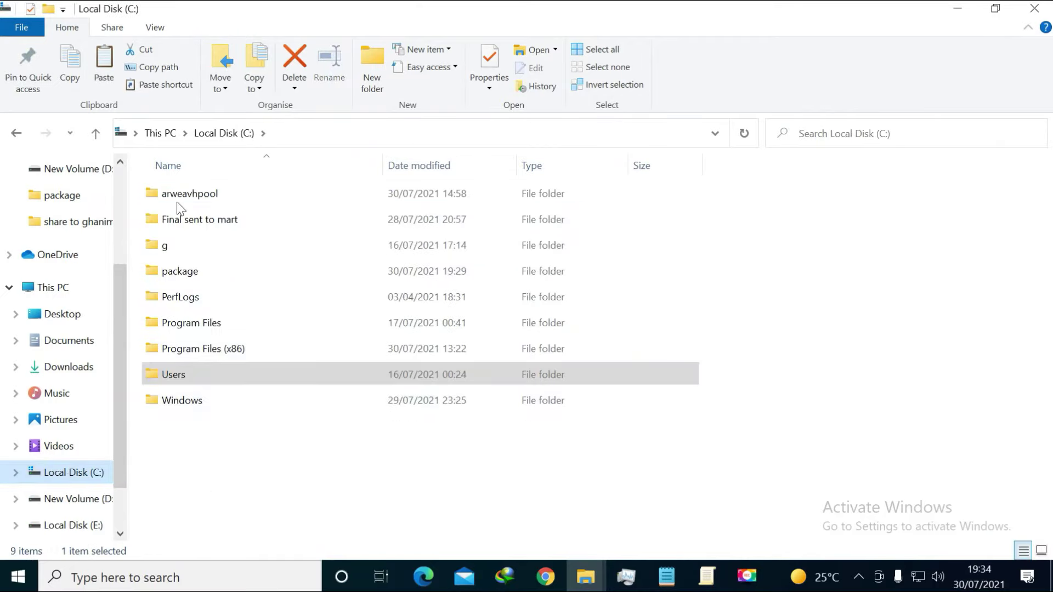
{"action": "right_click", "coordinate": [307, 480]}
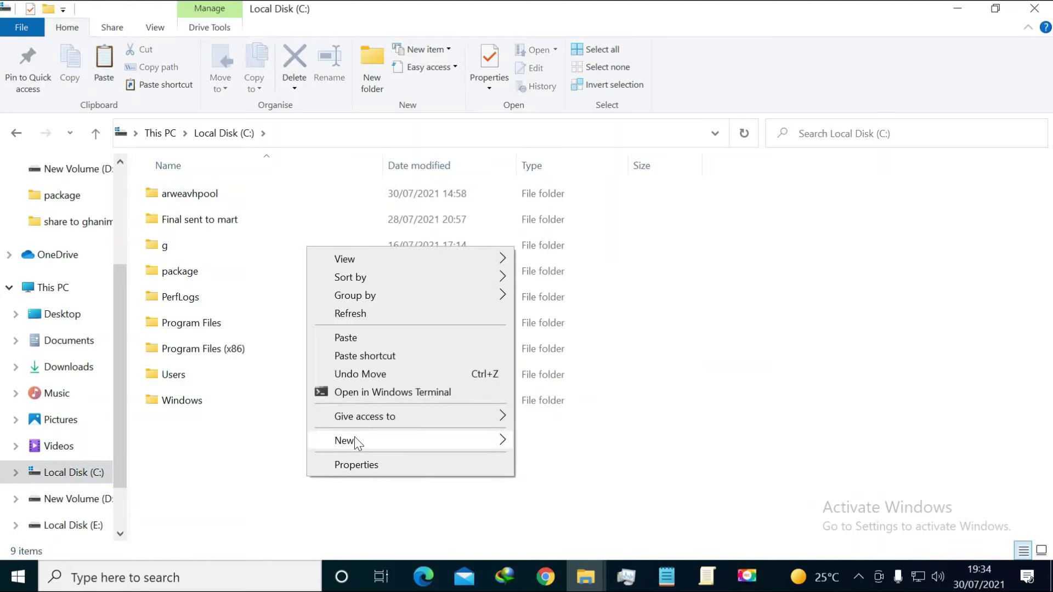
{"action": "mouse_move", "coordinate": [354, 436]}
{"action": "left_click", "coordinate": [578, 445]}
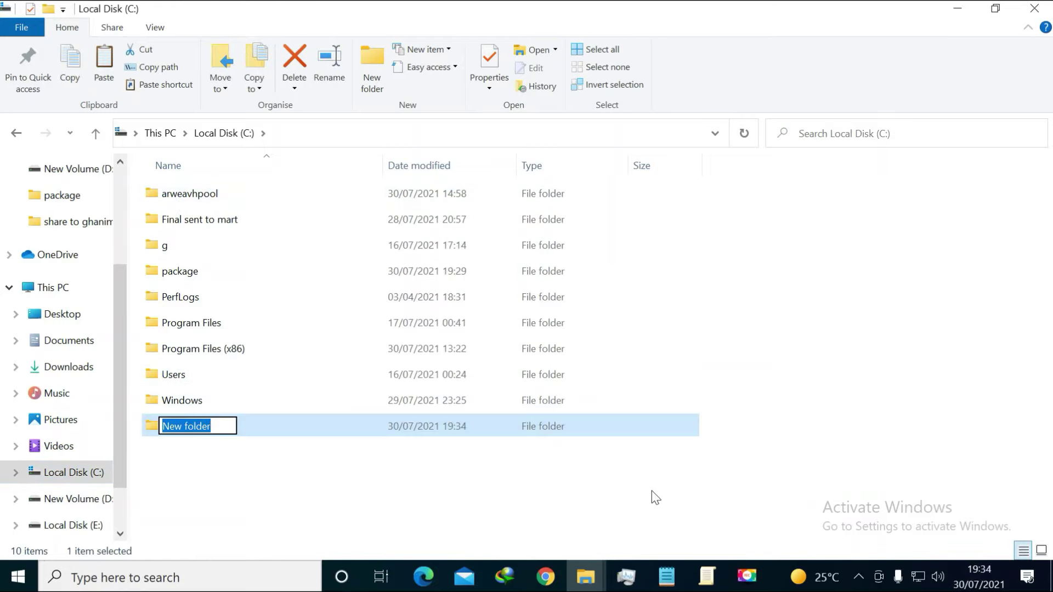
{"action": "type", "text": "arwea"}
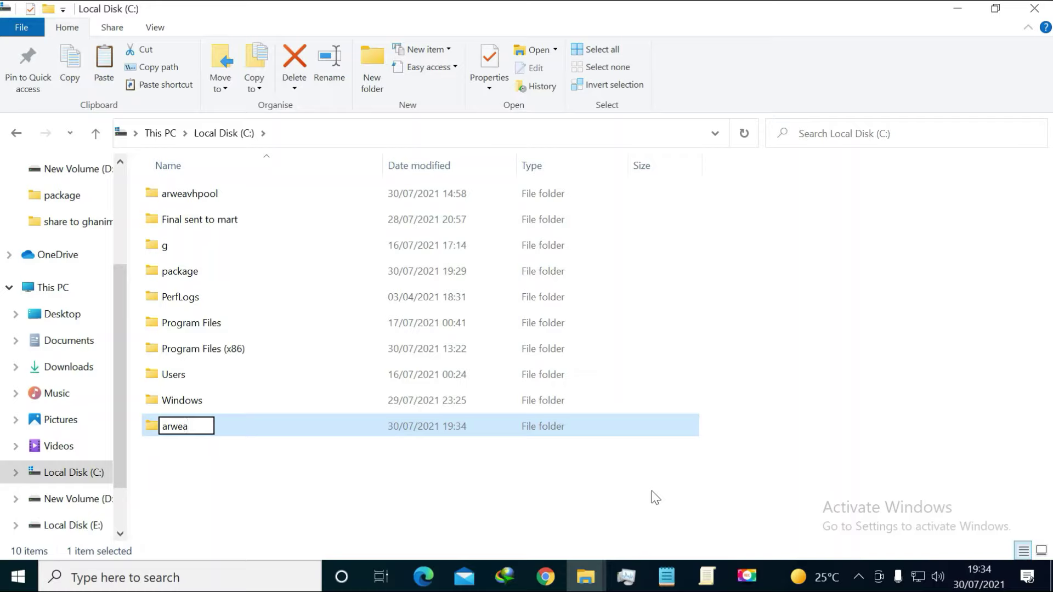
{"action": "type", "text": "vemine"}
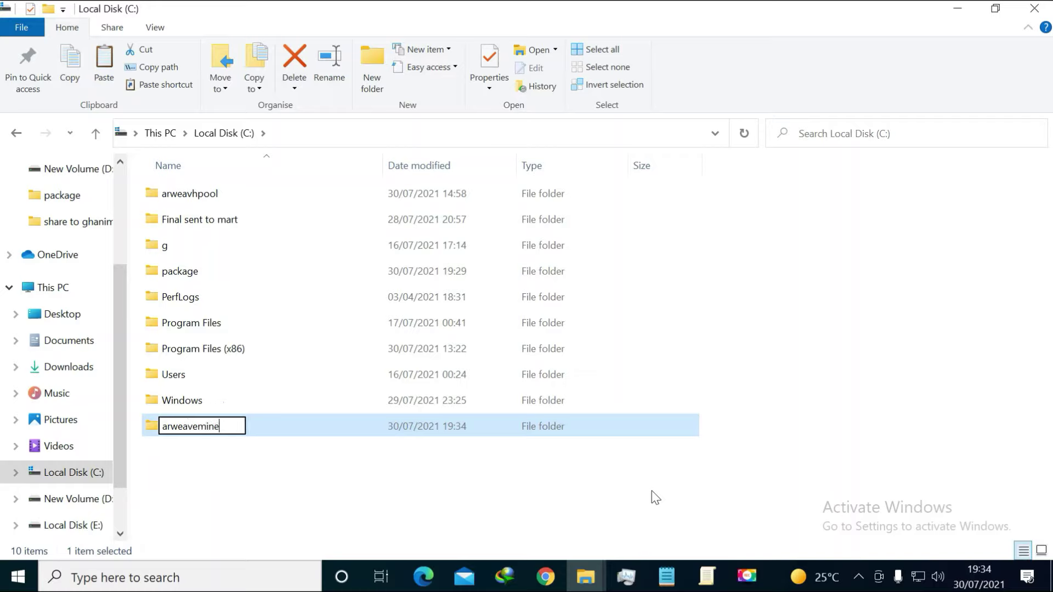
{"action": "key", "text": "Return"}
{"action": "key", "text": "Return"}
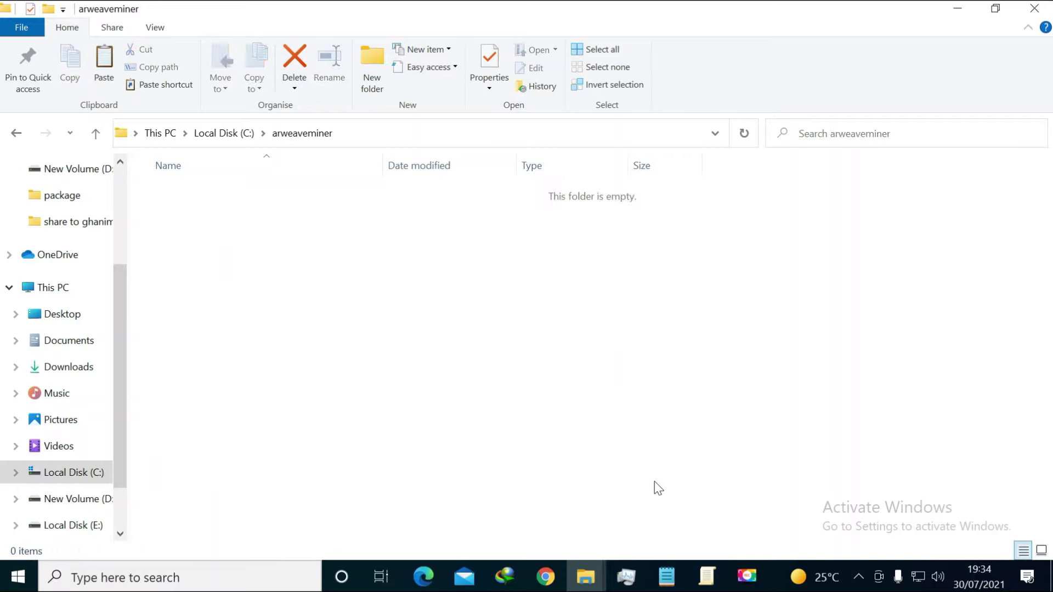
Paste the two copied zip files into the arweaveminer folder.
{"action": "right_click", "coordinate": [327, 303]}
{"action": "left_click", "coordinate": [375, 419]}
{"action": "left_click", "coordinate": [260, 296]}
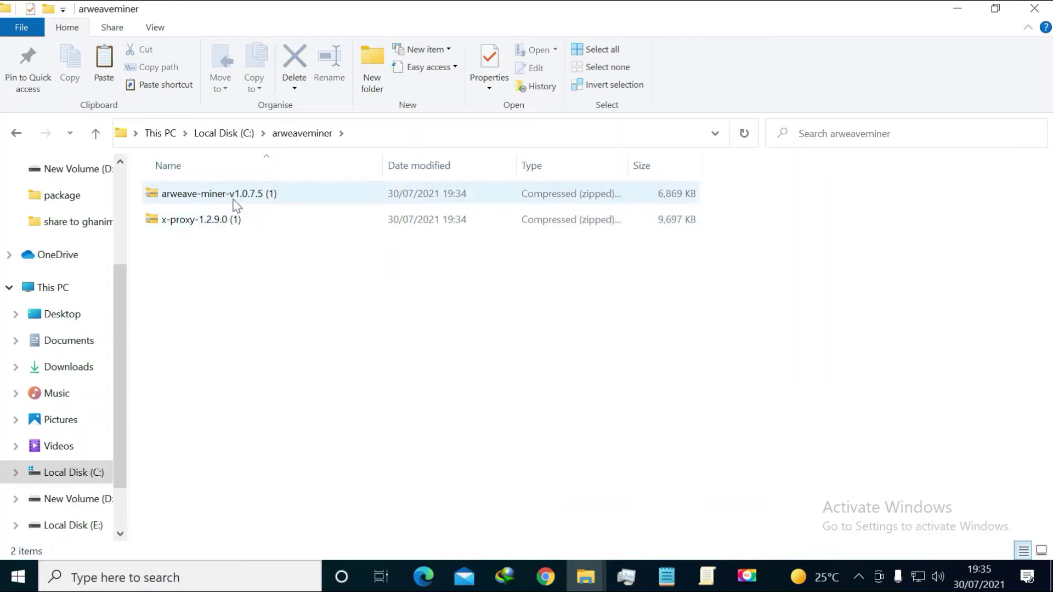
Extract the arweave-miner-v1.0.7.5 (1) zip into C:\arweaveminer\arweave-miner-v1.0.7.5 (1) and close the extracted folder's window.
{"action": "right_click", "coordinate": [236, 202]}
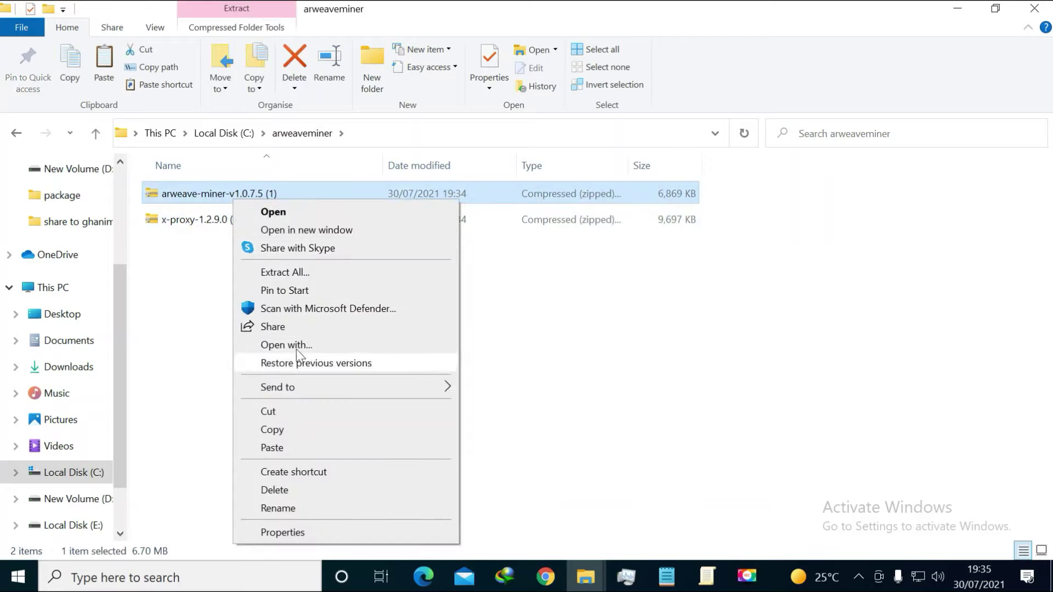
{"action": "left_click", "coordinate": [290, 272]}
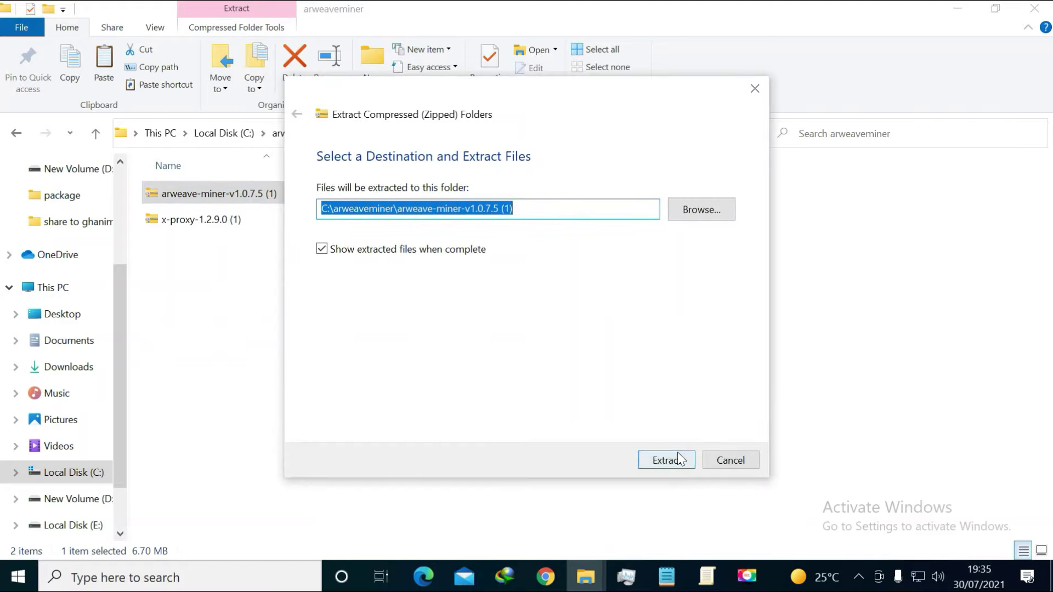
{"action": "left_click", "coordinate": [674, 459]}
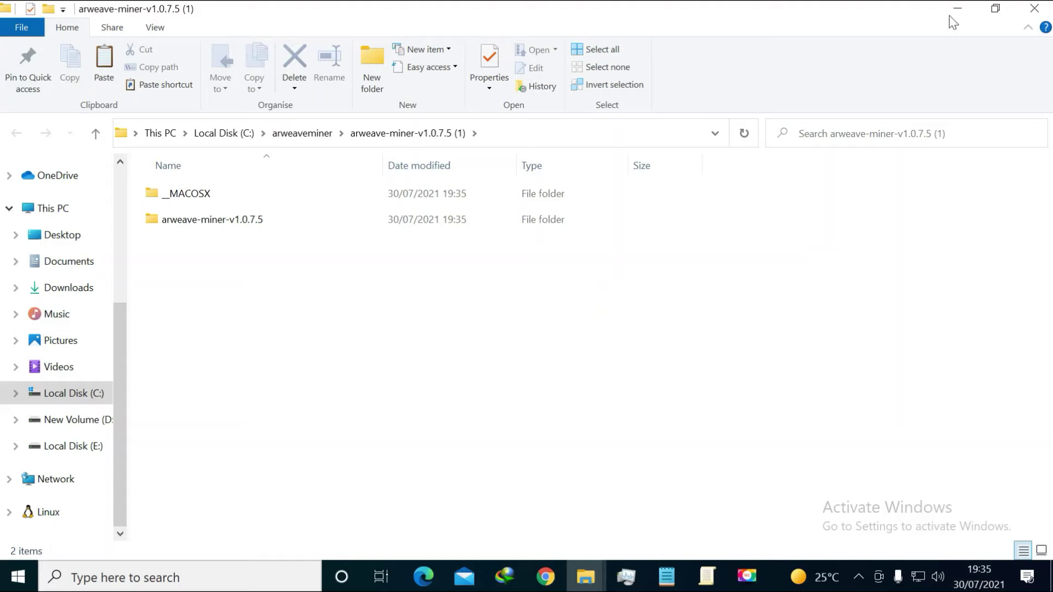
{"action": "left_click", "coordinate": [1034, 8]}
Extract the x-proxy-1.2.9.0 (1) zip inside arweaveminer, close the extracted folder's window, and select the extracted arweave-miner folder.
{"action": "left_click", "coordinate": [196, 247]}
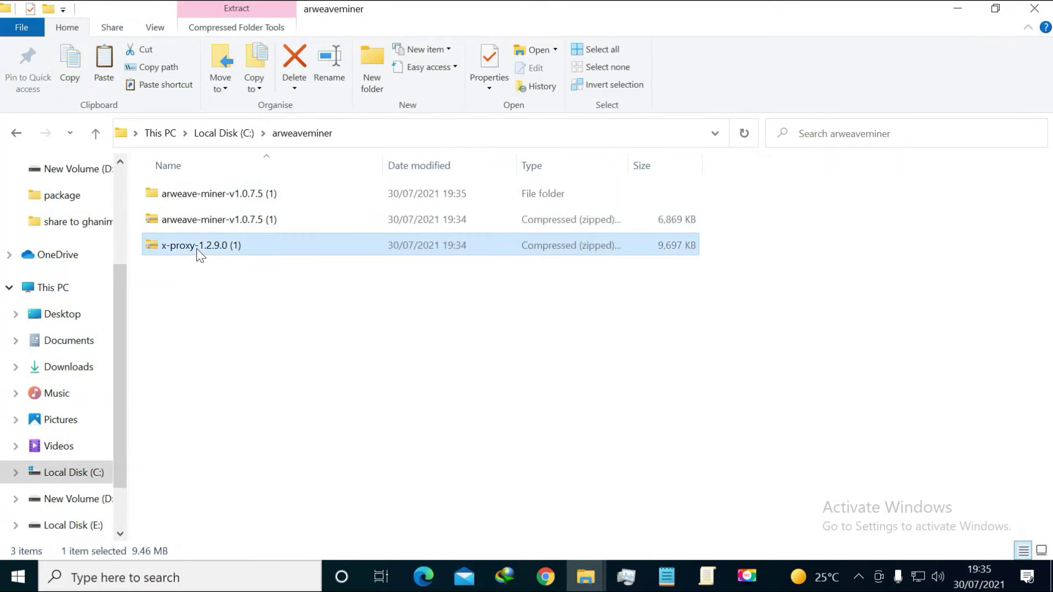
{"action": "right_click", "coordinate": [195, 249]}
{"action": "left_click", "coordinate": [251, 289]}
{"action": "left_click", "coordinate": [655, 461]}
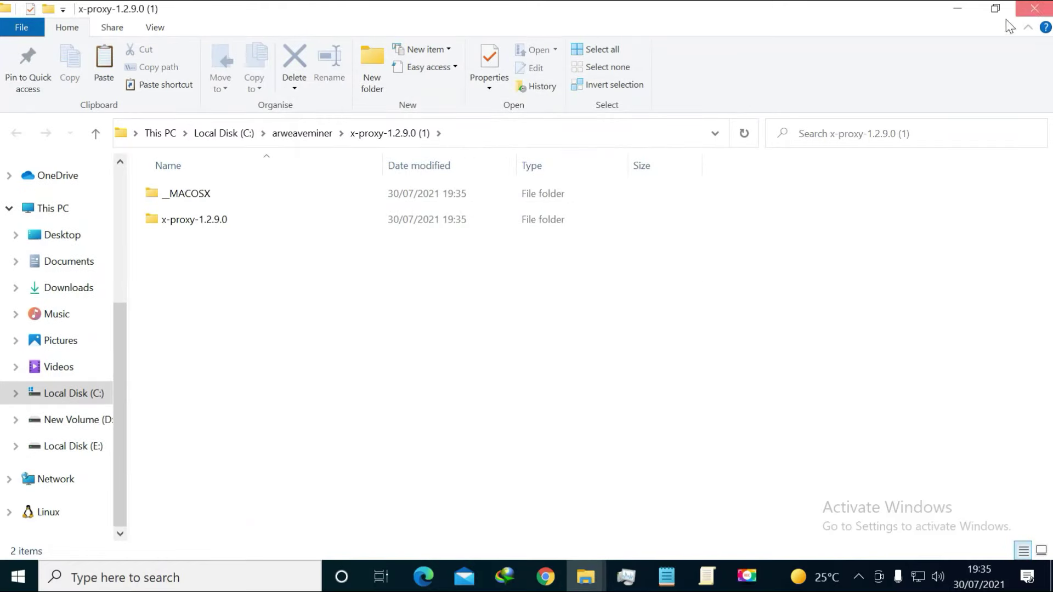
{"action": "left_click", "coordinate": [1033, 8]}
{"action": "left_click", "coordinate": [188, 222]}
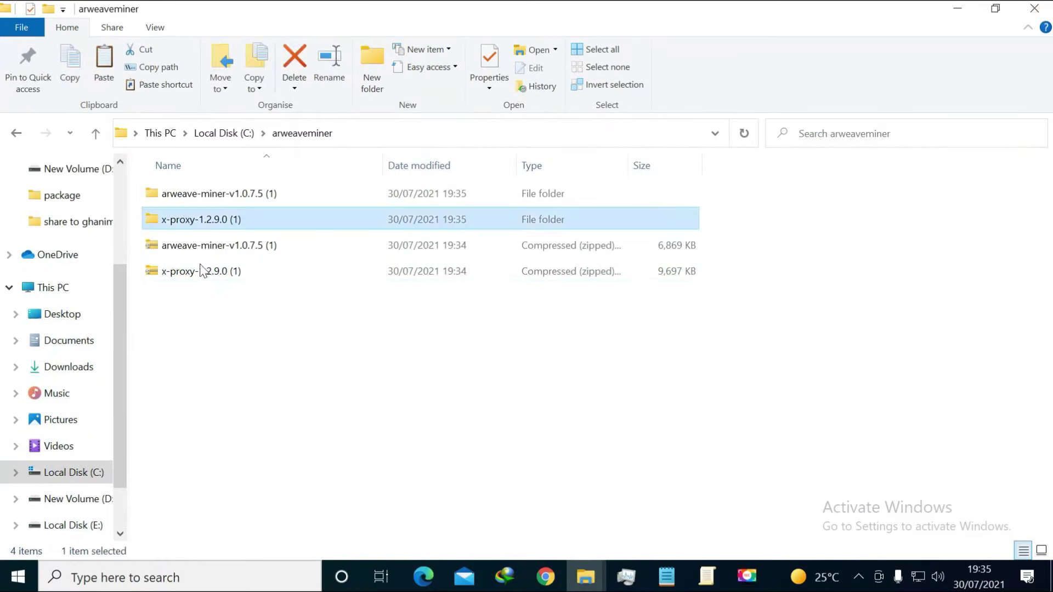
{"action": "left_click", "coordinate": [188, 199]}
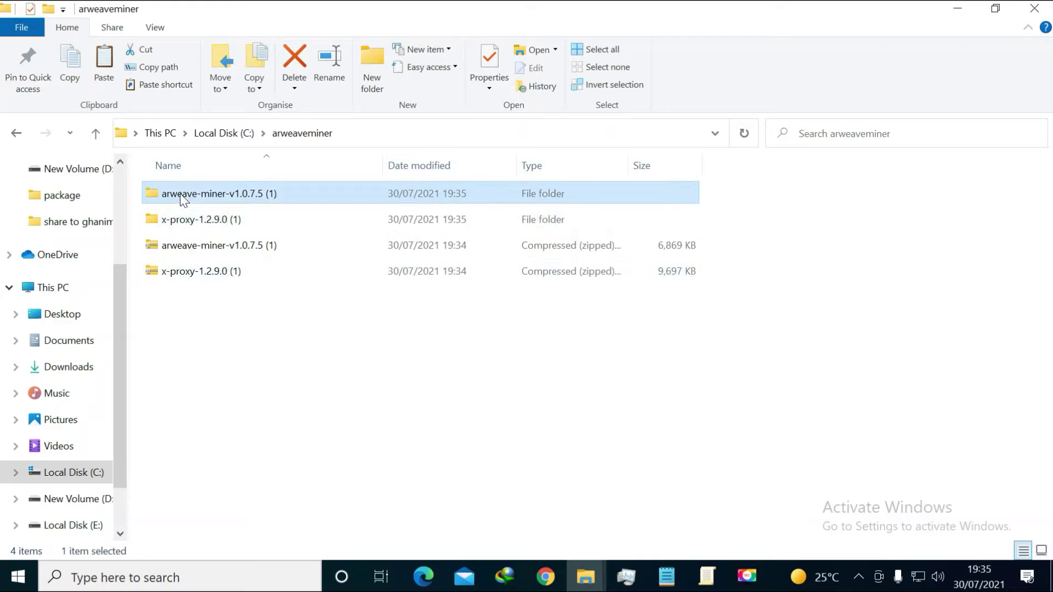
Switch to the Notepad guide and review the line on using a 2 TB SSD or NVMe, or RAID0, for mining storage.
{"action": "left_click", "coordinate": [188, 226]}
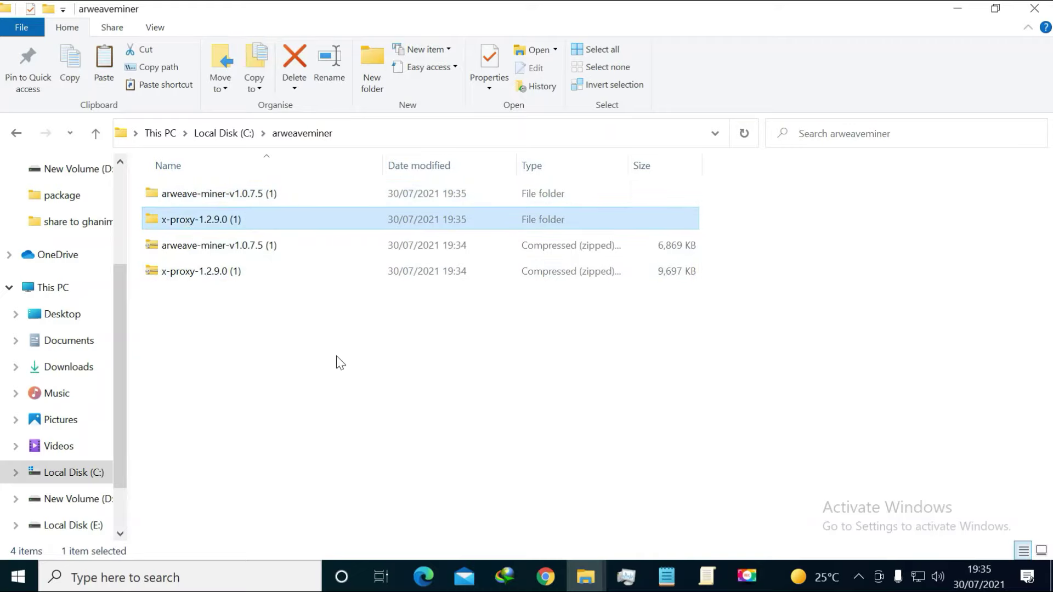
{"action": "left_click", "coordinate": [666, 576]}
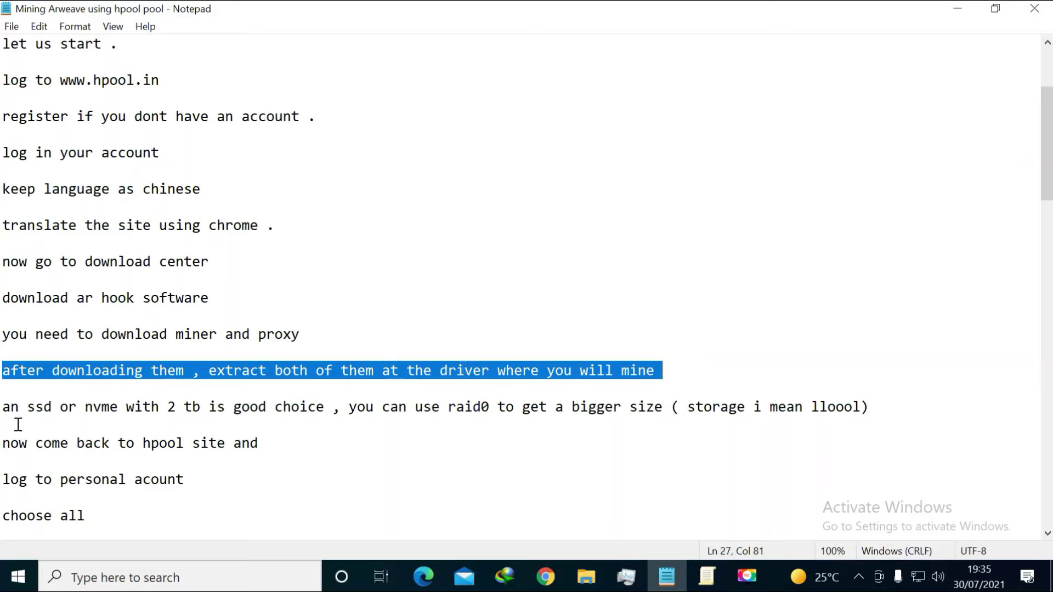
{"action": "left_click_drag", "start_coordinate": [4, 406], "coordinate": [871, 408]}
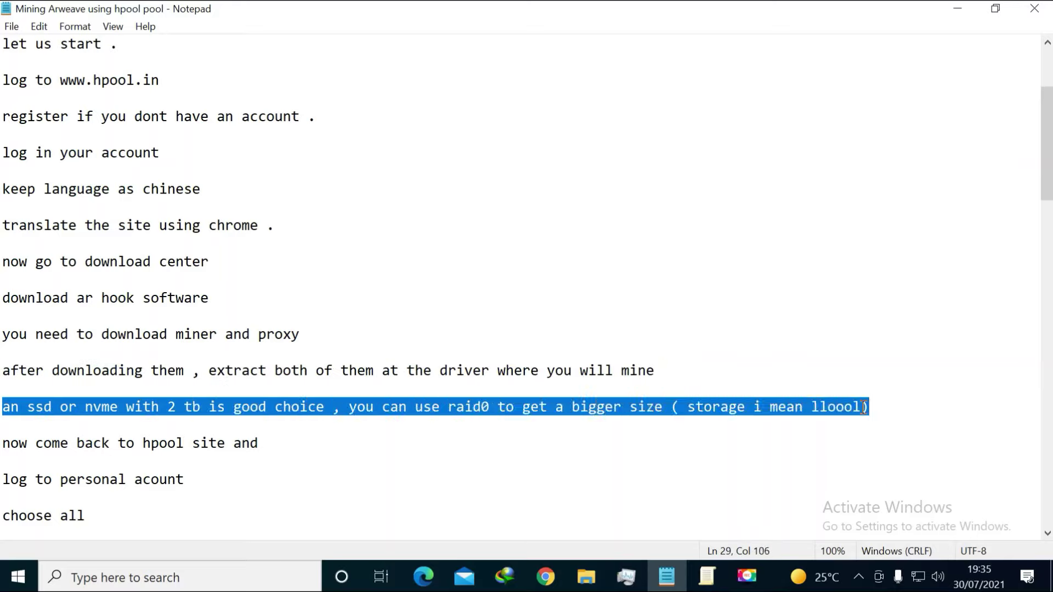
{"action": "left_click", "coordinate": [365, 453]}
{"action": "left_click_drag", "start_coordinate": [3, 408], "coordinate": [853, 408]}
{"action": "left_click", "coordinate": [597, 421]}
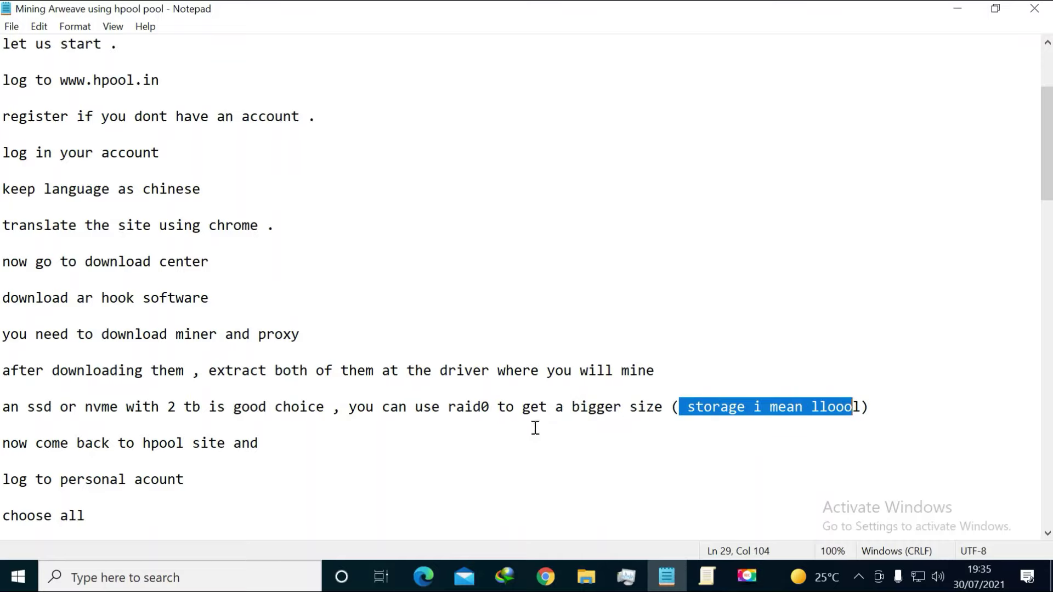
{"action": "left_click", "coordinate": [444, 449]}
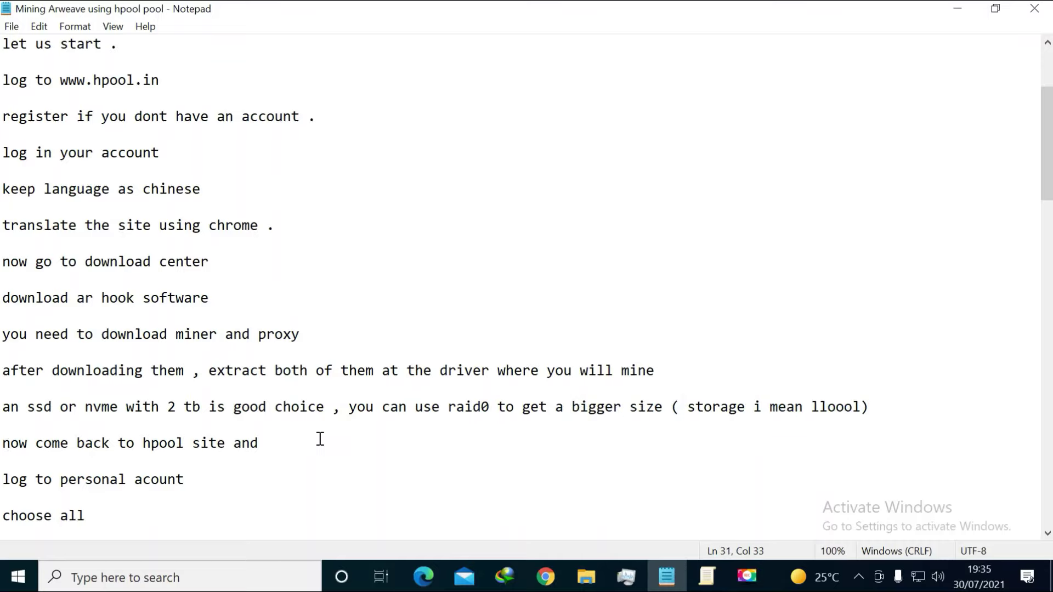
Review the guide's lines about returning to the HPOOL site and logging in to the personal account.
{"action": "scroll", "coordinate": [320, 438], "scroll_direction": "down", "scroll_amount": 1}
{"action": "left_click_drag", "start_coordinate": [269, 336], "coordinate": [6, 337]}
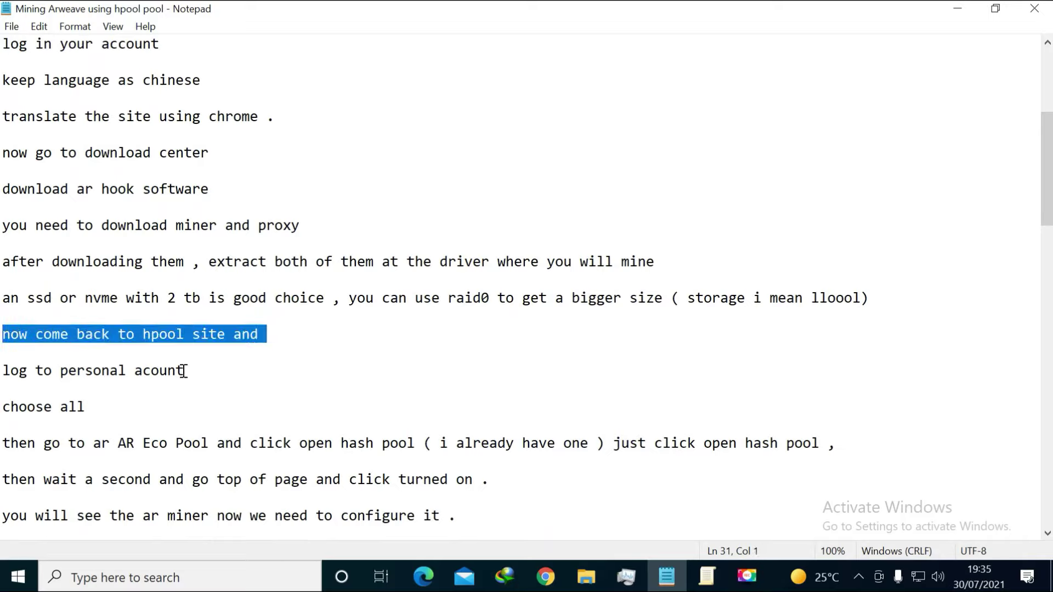
{"action": "left_click_drag", "start_coordinate": [184, 371], "coordinate": [7, 371]}
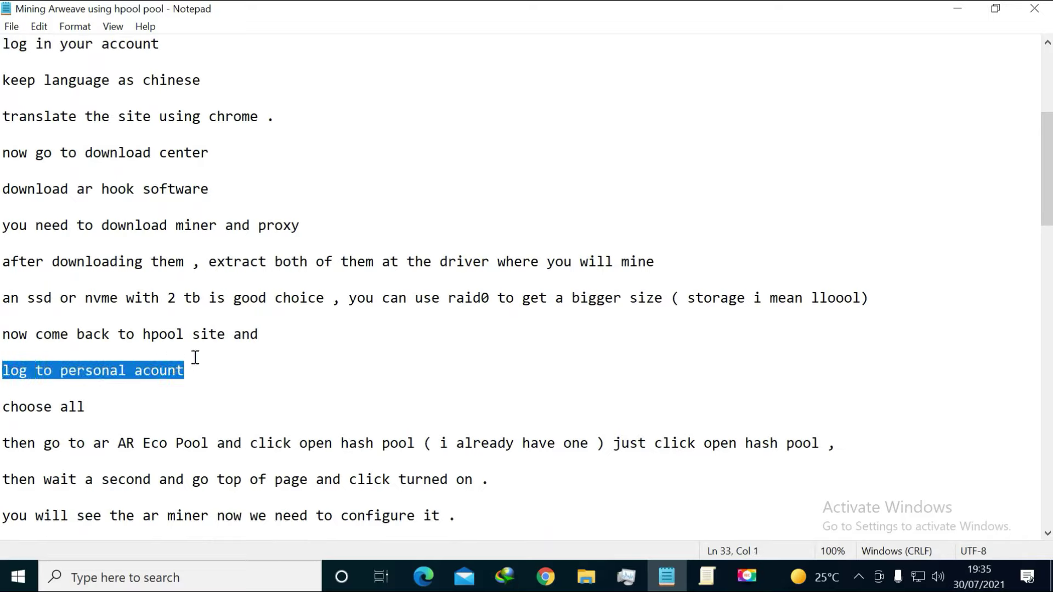
{"action": "left_click", "coordinate": [266, 336]}
{"action": "left_click_drag", "start_coordinate": [266, 335], "coordinate": [6, 333]}
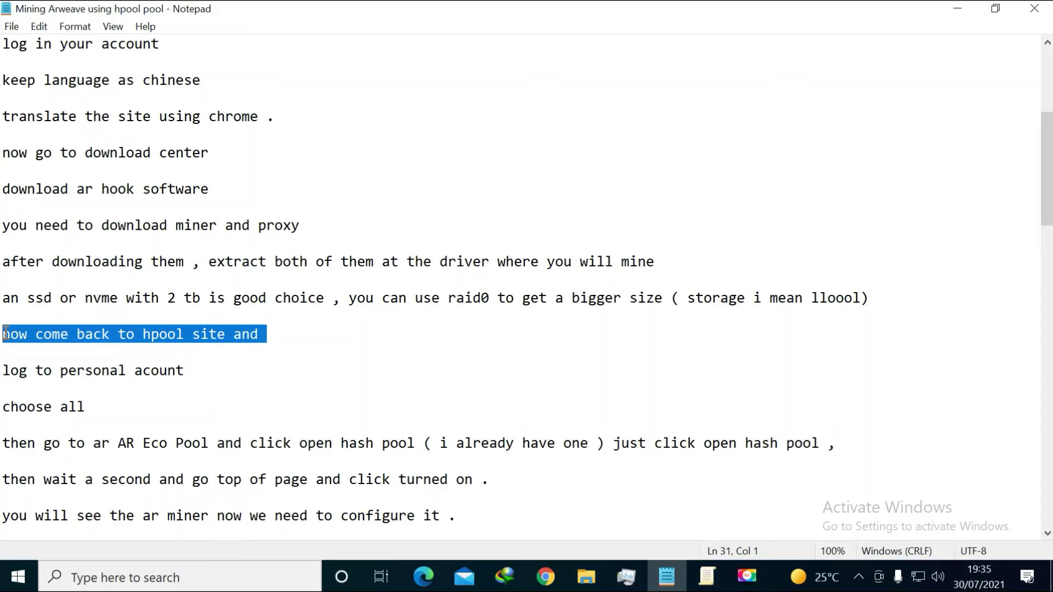
Switch to the HPOOL site in Chrome and open the account's personal center.
{"action": "left_click", "coordinate": [543, 576]}
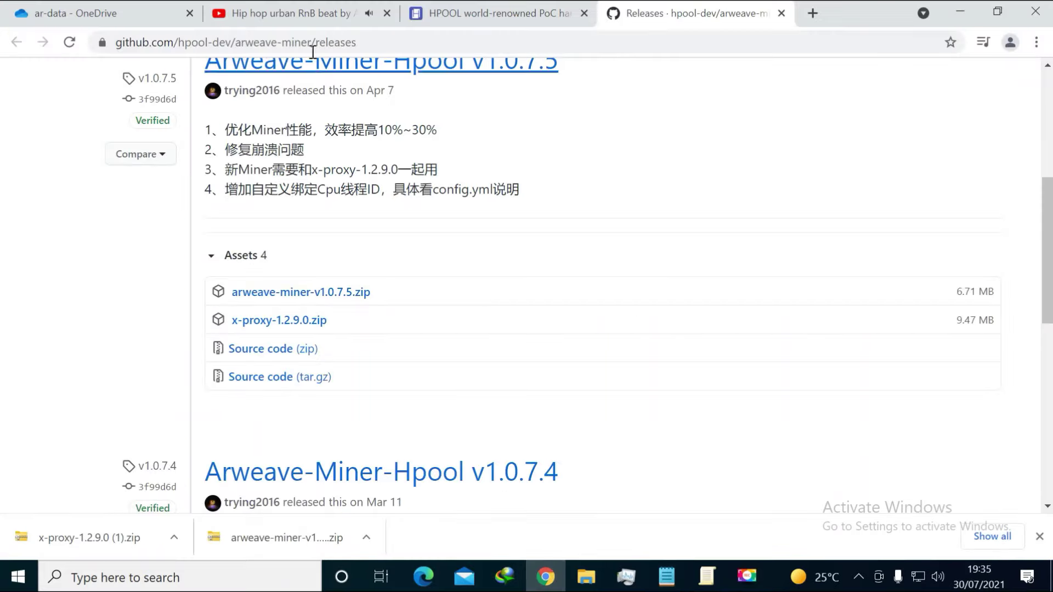
{"action": "left_click", "coordinate": [470, 15]}
{"action": "mouse_move", "coordinate": [761, 91]}
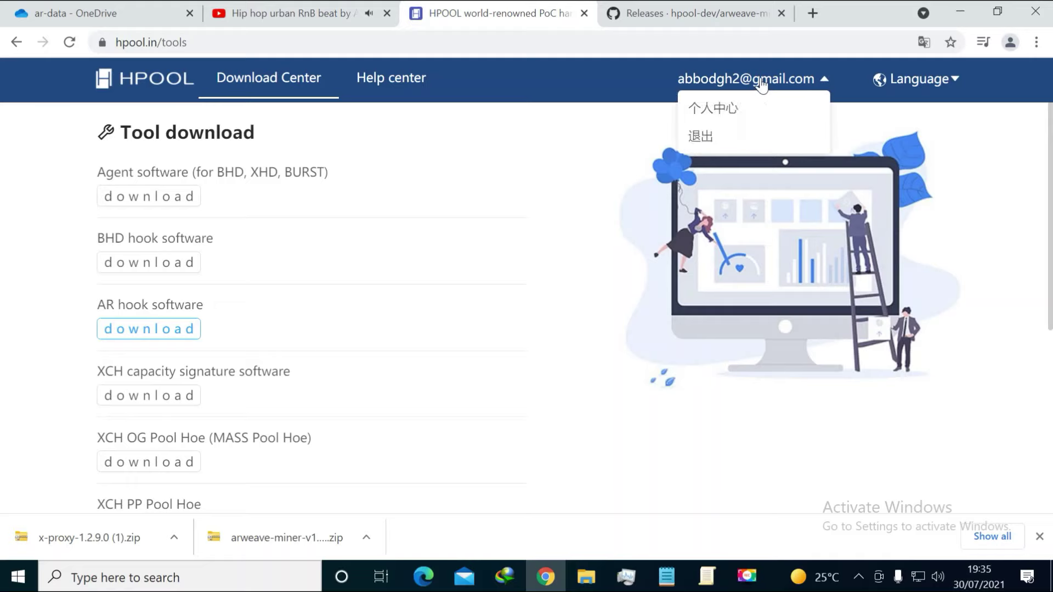
{"action": "left_click", "coordinate": [741, 114]}
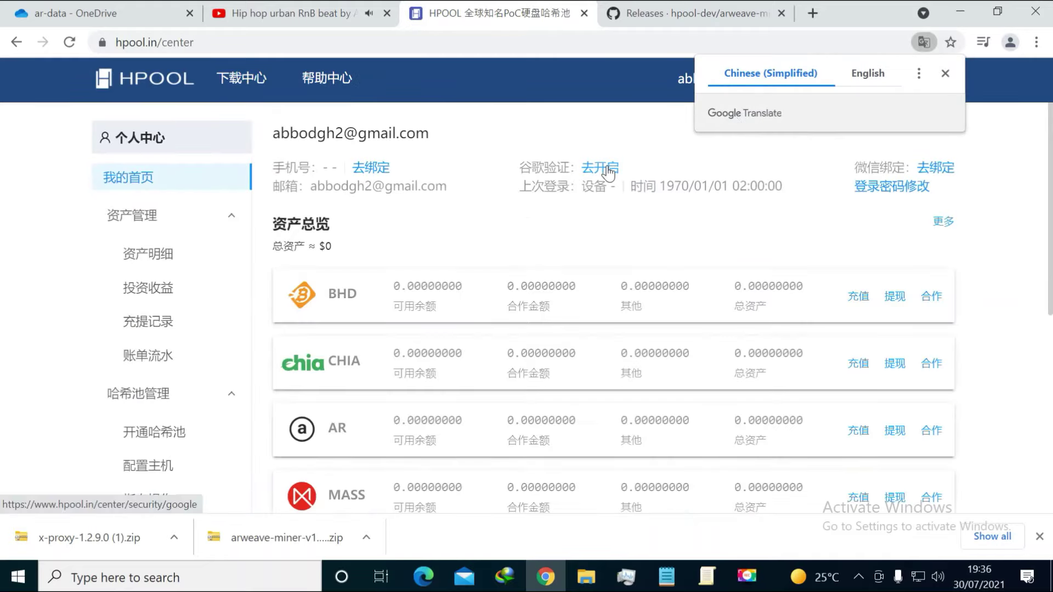
{"action": "left_click", "coordinate": [610, 172]}
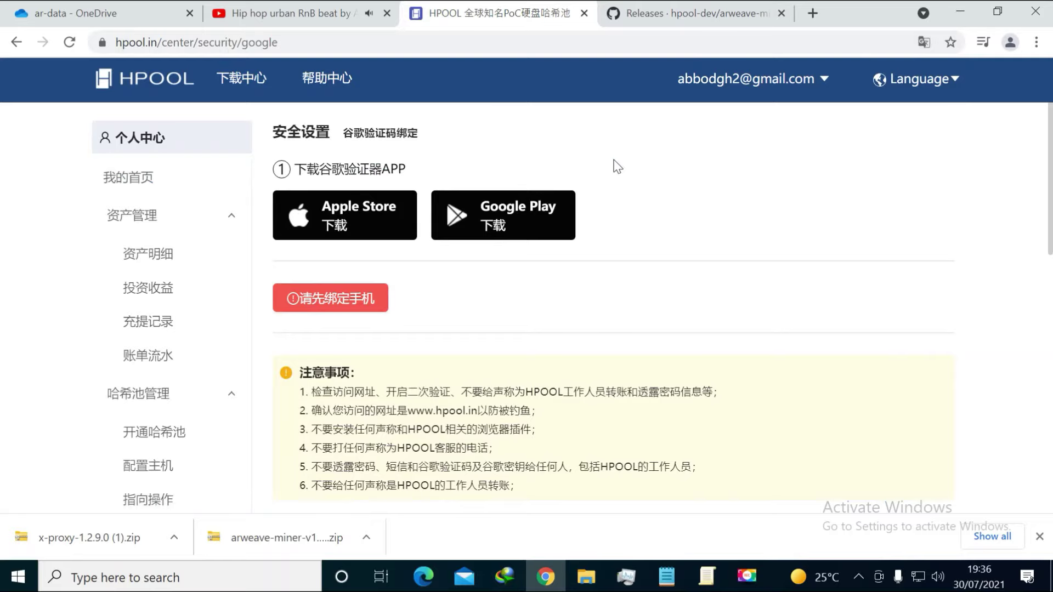
{"action": "mouse_move", "coordinate": [771, 86]}
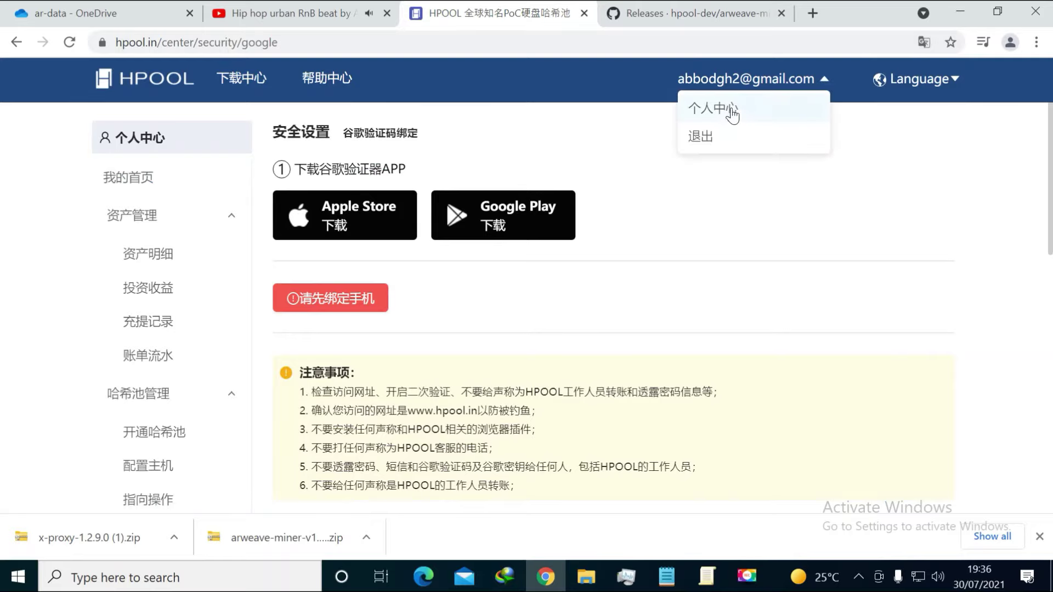
{"action": "left_click", "coordinate": [733, 113]}
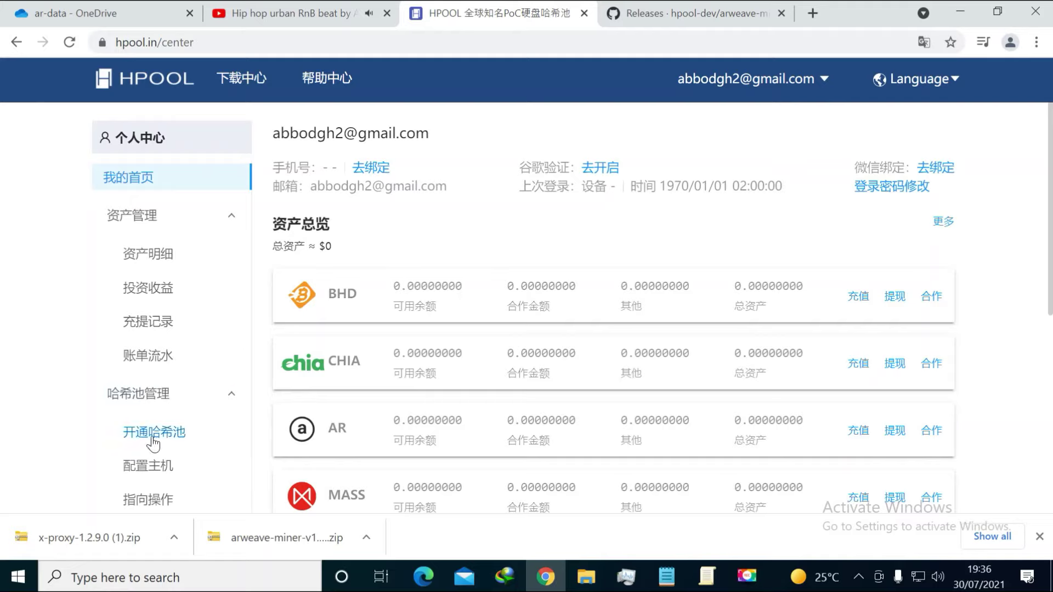
Translate the personal center into English and open its Open hash pool page.
{"action": "right_click", "coordinate": [34, 410]}
{"action": "left_click", "coordinate": [96, 351]}
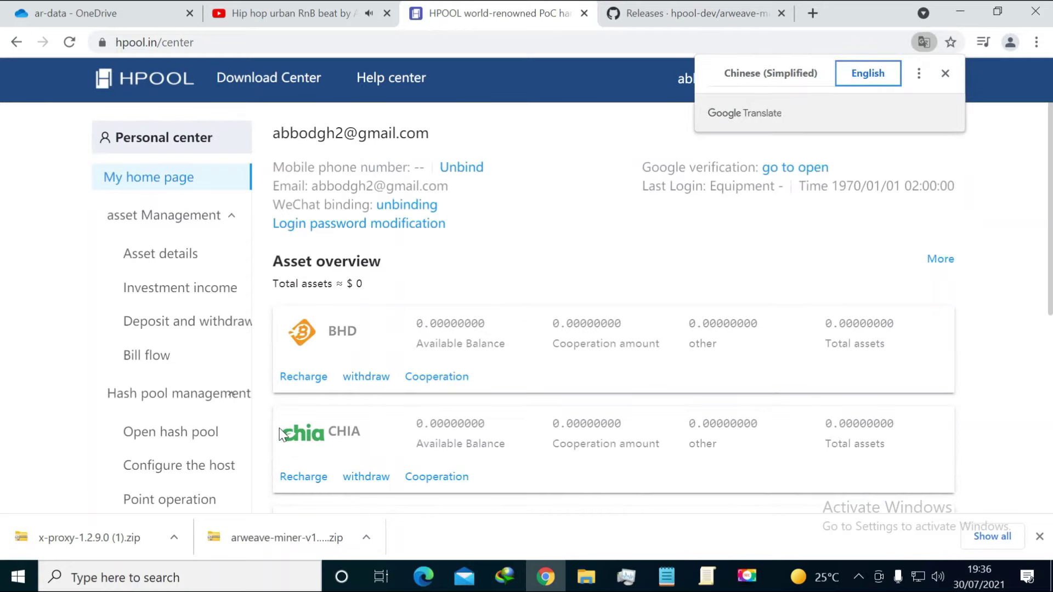
{"action": "left_click", "coordinate": [163, 436]}
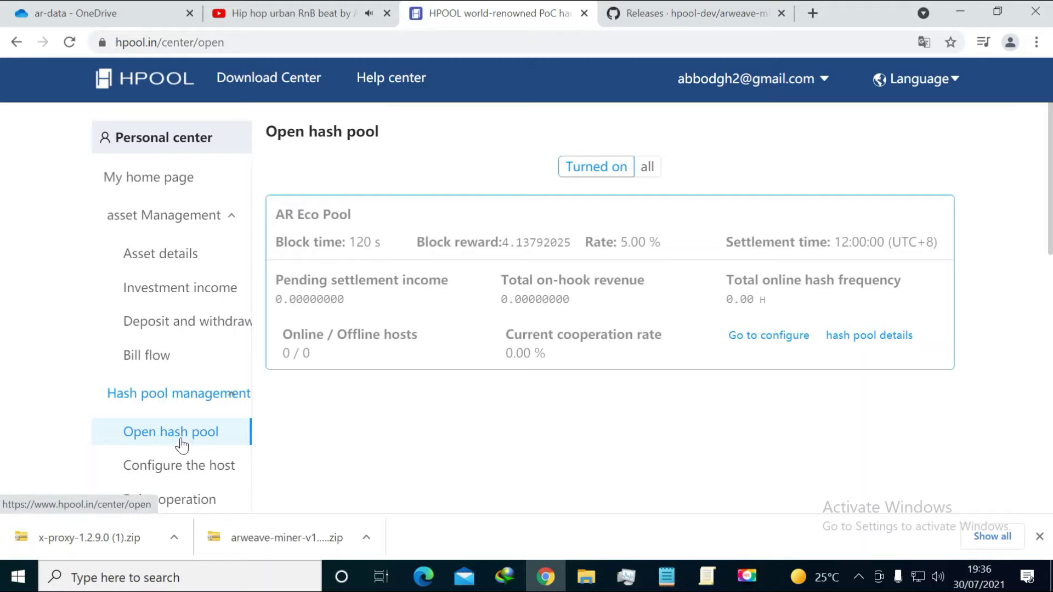
Add the lines "open hash pool" and "then" above "choose all" in the Notepad guide.
{"action": "left_click", "coordinate": [665, 580]}
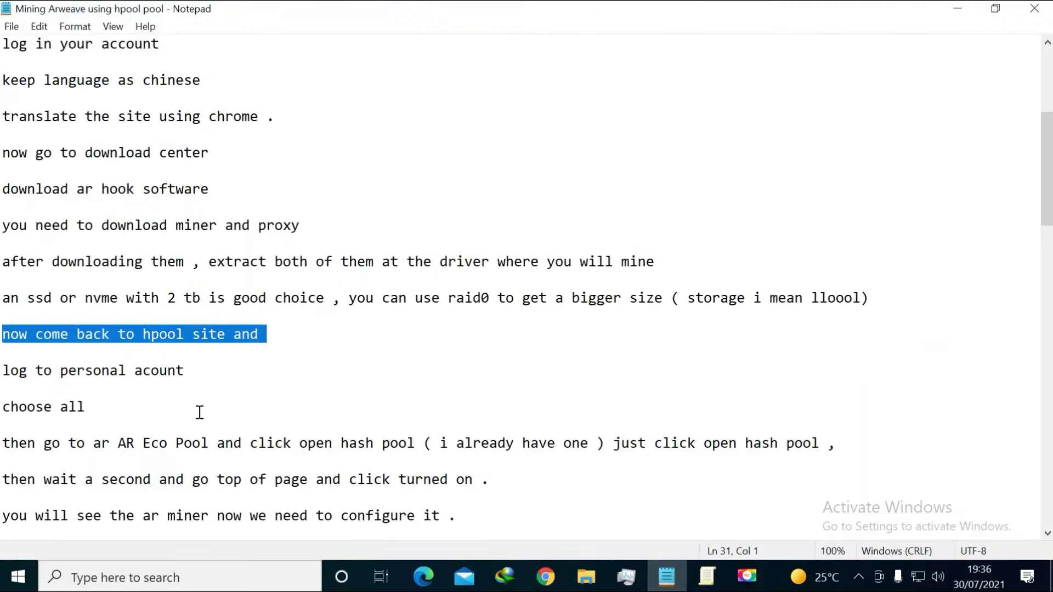
{"action": "left_click", "coordinate": [86, 391]}
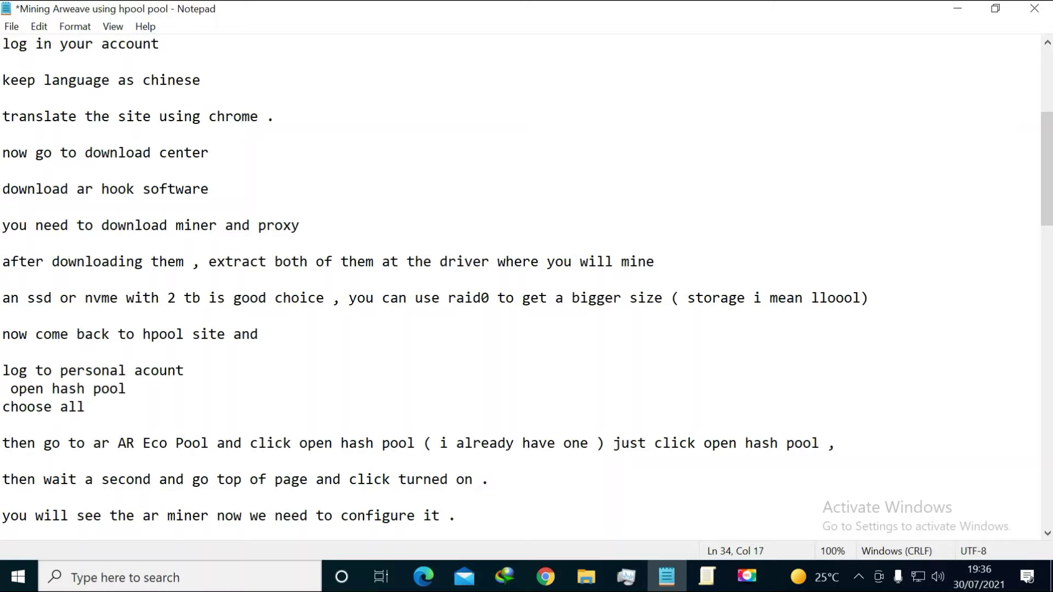
{"action": "key", "text": "Return"}
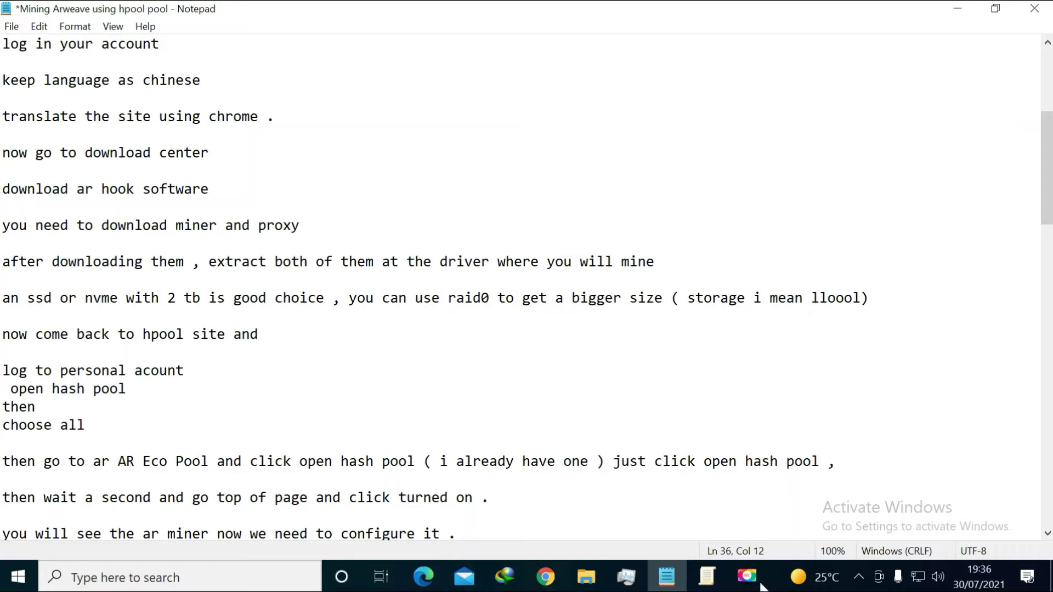
Switch to Chrome, show all hash pools on HPOOL, and find the AR Eco Pool entry.
{"action": "left_click", "coordinate": [553, 578]}
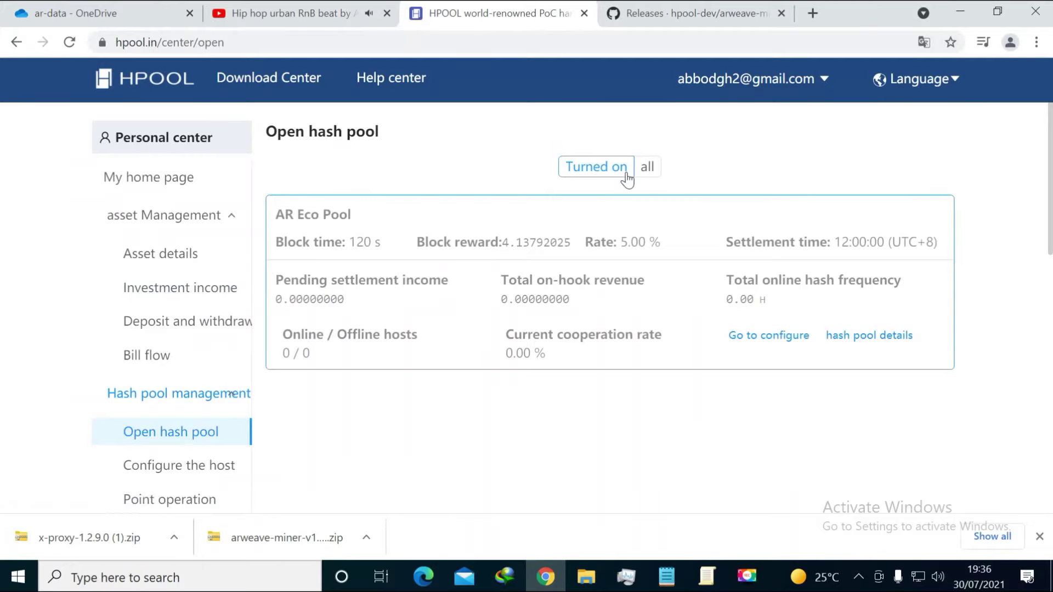
{"action": "left_click", "coordinate": [647, 169]}
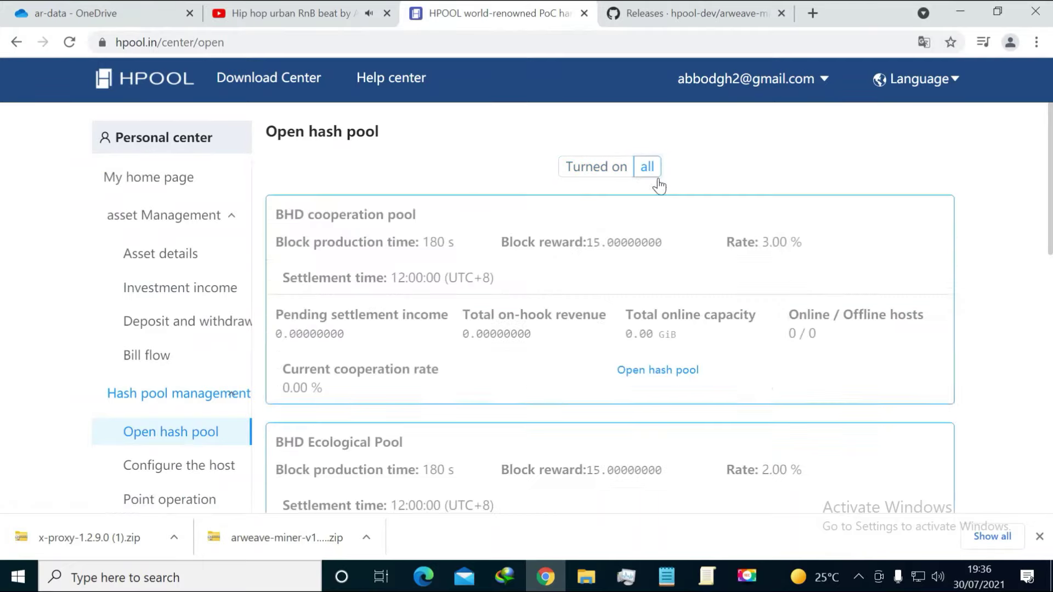
{"action": "scroll", "coordinate": [770, 336], "scroll_direction": "down", "scroll_amount": 2}
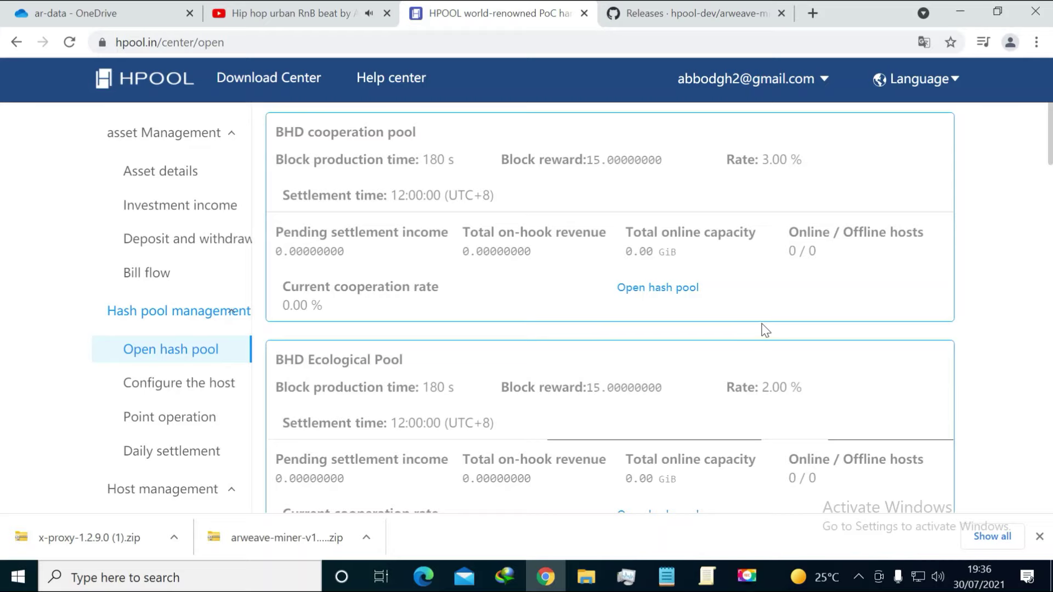
{"action": "scroll", "coordinate": [763, 329], "scroll_direction": "up", "scroll_amount": 2}
{"action": "scroll", "coordinate": [762, 329], "scroll_direction": "down", "scroll_amount": 9}
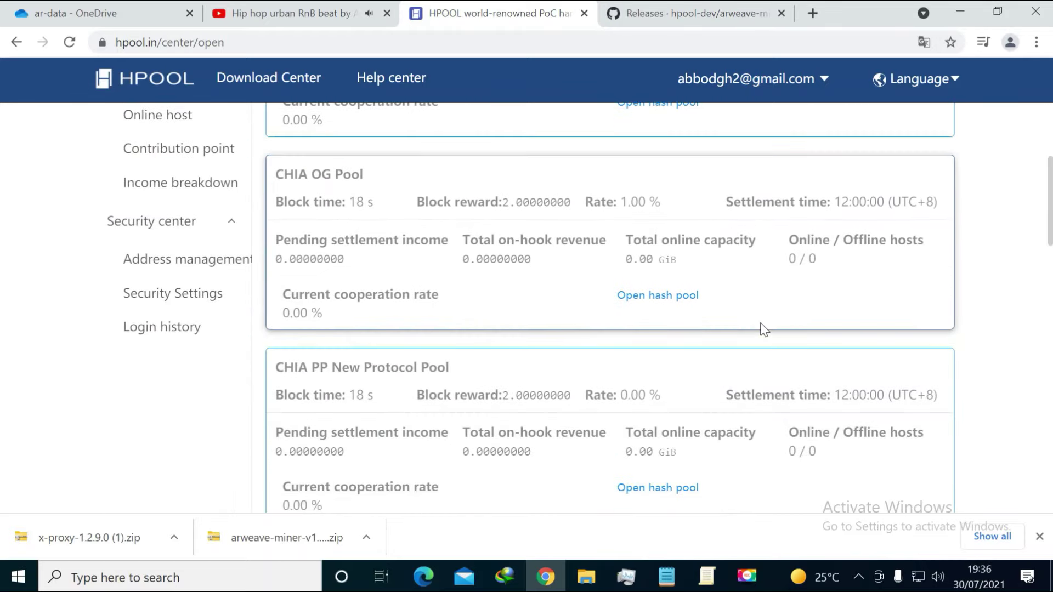
{"action": "scroll", "coordinate": [762, 329], "scroll_direction": "down", "scroll_amount": 9}
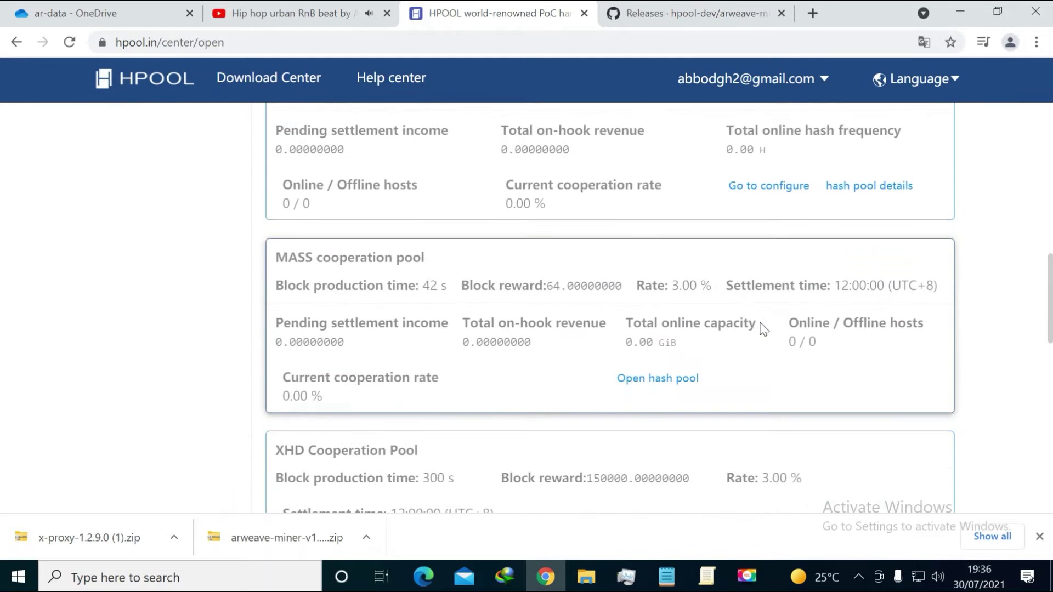
{"action": "scroll", "coordinate": [762, 329], "scroll_direction": "up", "scroll_amount": 4}
Highlight the AR Eco Pool title in the list of hash pools, leaving it deselected at the end.
{"action": "triple_click", "coordinate": [317, 232]}
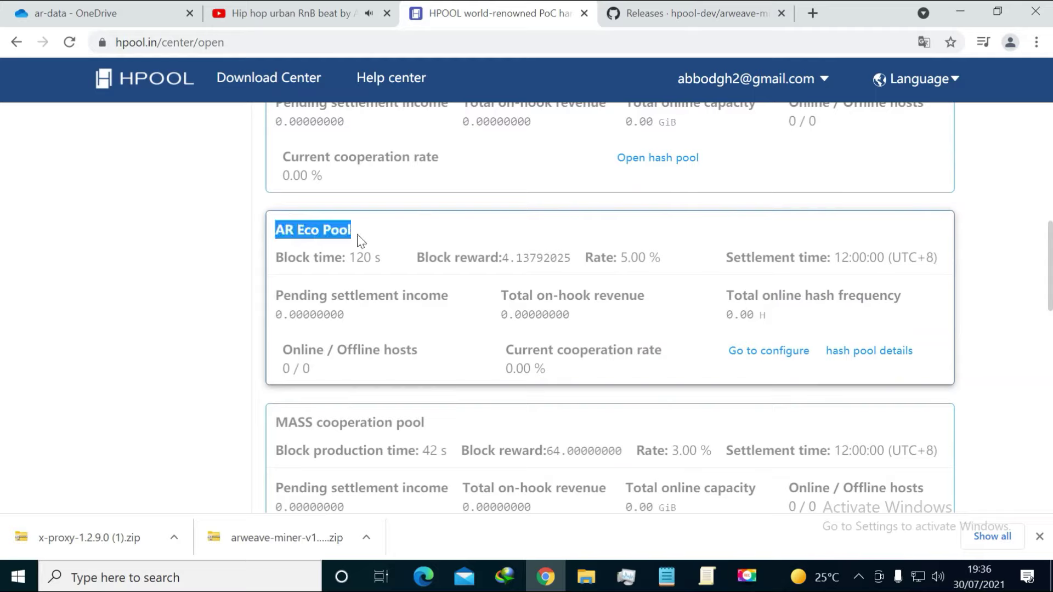
{"action": "left_click", "coordinate": [279, 230]}
{"action": "left_click_drag", "start_coordinate": [338, 231], "coordinate": [347, 228]}
{"action": "left_click", "coordinate": [324, 232]}
{"action": "left_click_drag", "start_coordinate": [278, 231], "coordinate": [353, 231]}
{"action": "left_click", "coordinate": [316, 231]}
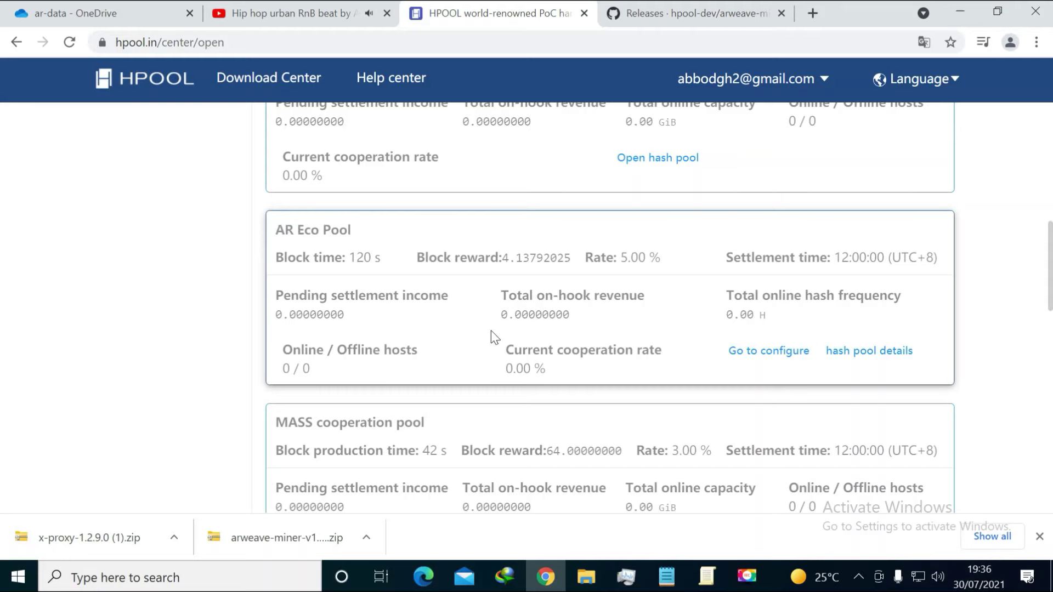
Switch to the Notepad guide and review the instruction on opening the hash pool for AR Eco Pool.
{"action": "left_click", "coordinate": [666, 576]}
{"action": "scroll", "coordinate": [301, 398], "scroll_direction": "down", "scroll_amount": 1}
{"action": "scroll", "coordinate": [301, 399], "scroll_direction": "down", "scroll_amount": 1}
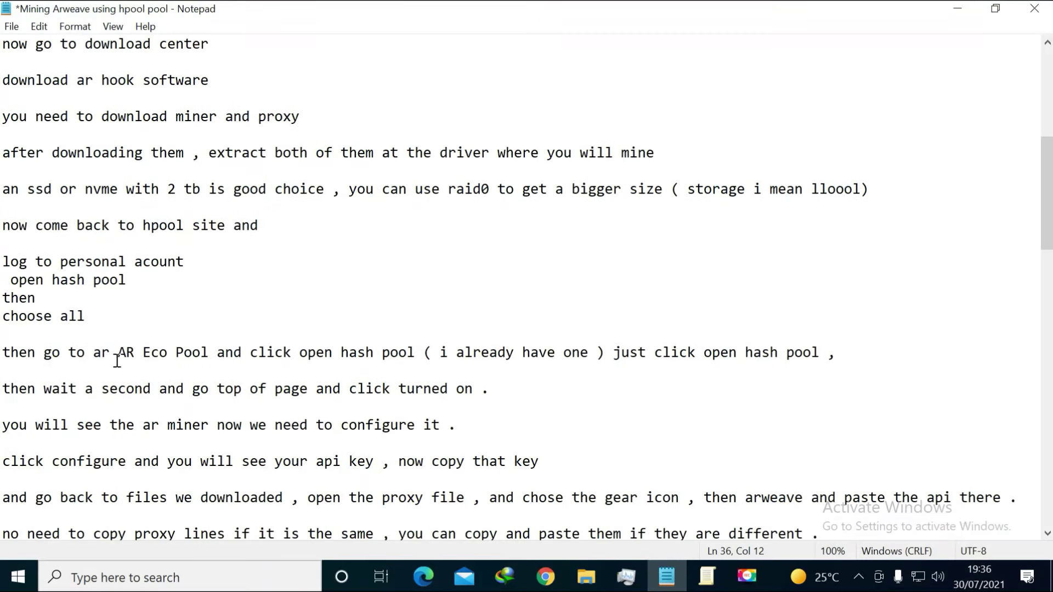
{"action": "left_click_drag", "start_coordinate": [117, 352], "coordinate": [413, 353]}
{"action": "left_click", "coordinate": [299, 359]}
{"action": "left_click_drag", "start_coordinate": [299, 352], "coordinate": [829, 354]}
{"action": "left_click_drag", "start_coordinate": [248, 352], "coordinate": [837, 353]}
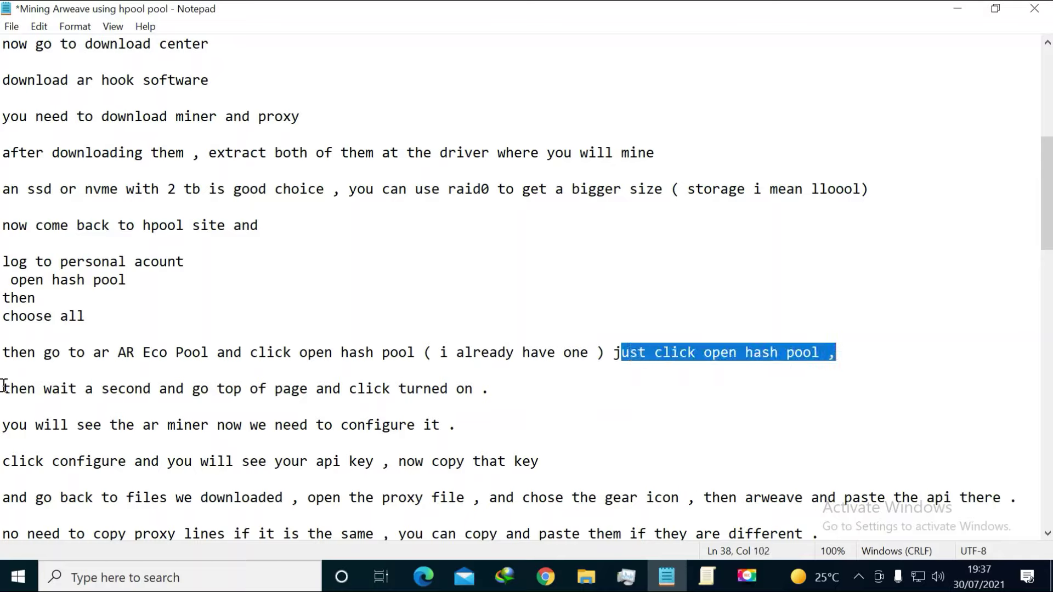
Review the guide's line about waiting and choosing the turned-on pools at the top of the page.
{"action": "left_click_drag", "start_coordinate": [4, 386], "coordinate": [475, 395]}
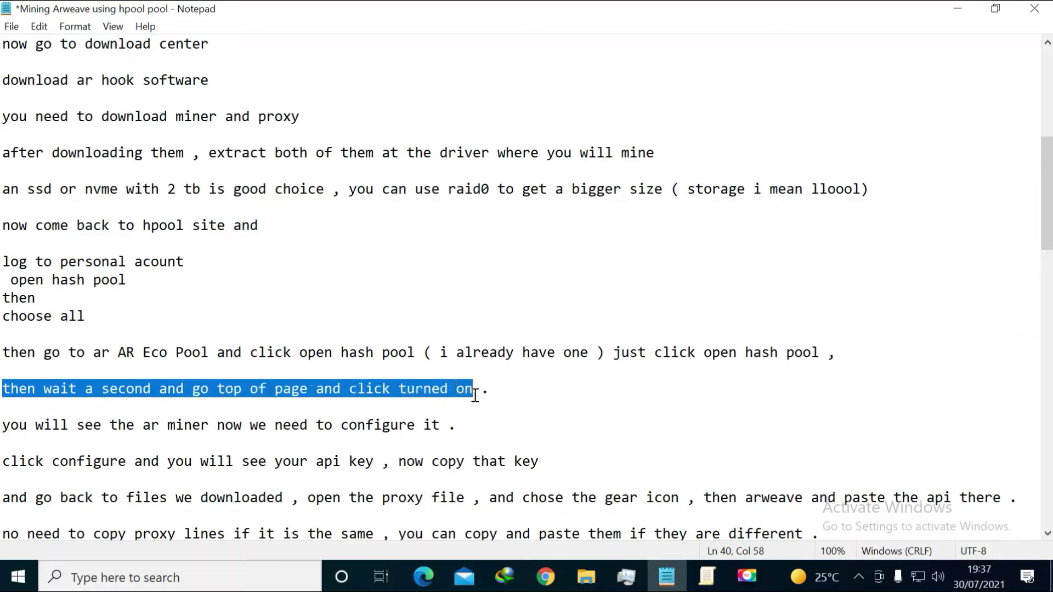
{"action": "left_click", "coordinate": [2, 406]}
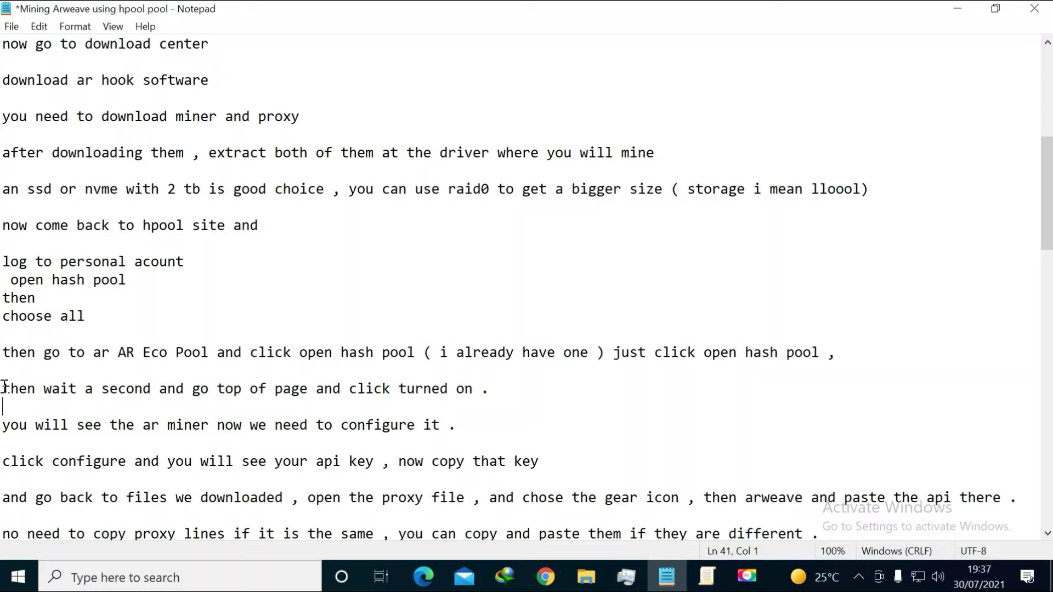
{"action": "left_click_drag", "start_coordinate": [4, 386], "coordinate": [486, 397]}
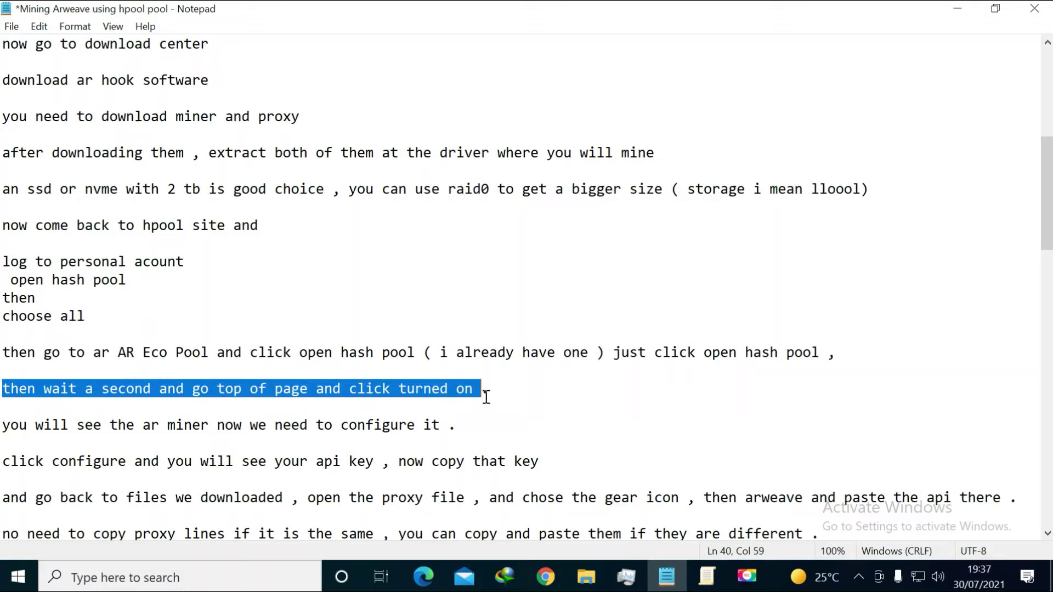
{"action": "left_click", "coordinate": [444, 393]}
Switch to the HPOOL page in Chrome and filter the hash pools to Turned on.
{"action": "left_click", "coordinate": [545, 576]}
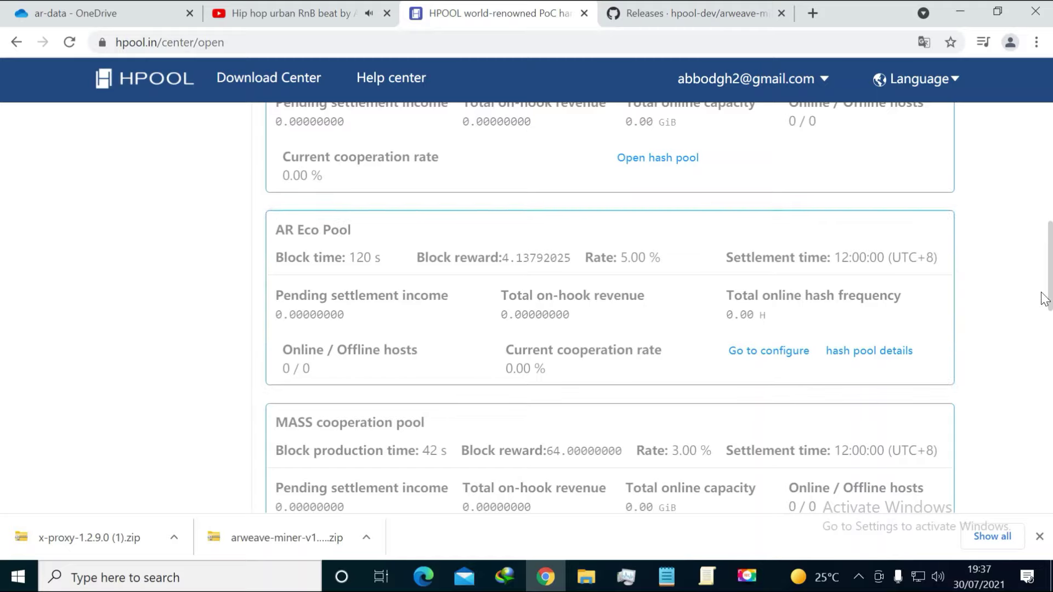
{"action": "left_click_drag", "start_coordinate": [1048, 293], "coordinate": [1046, 109]}
{"action": "left_click", "coordinate": [580, 172]}
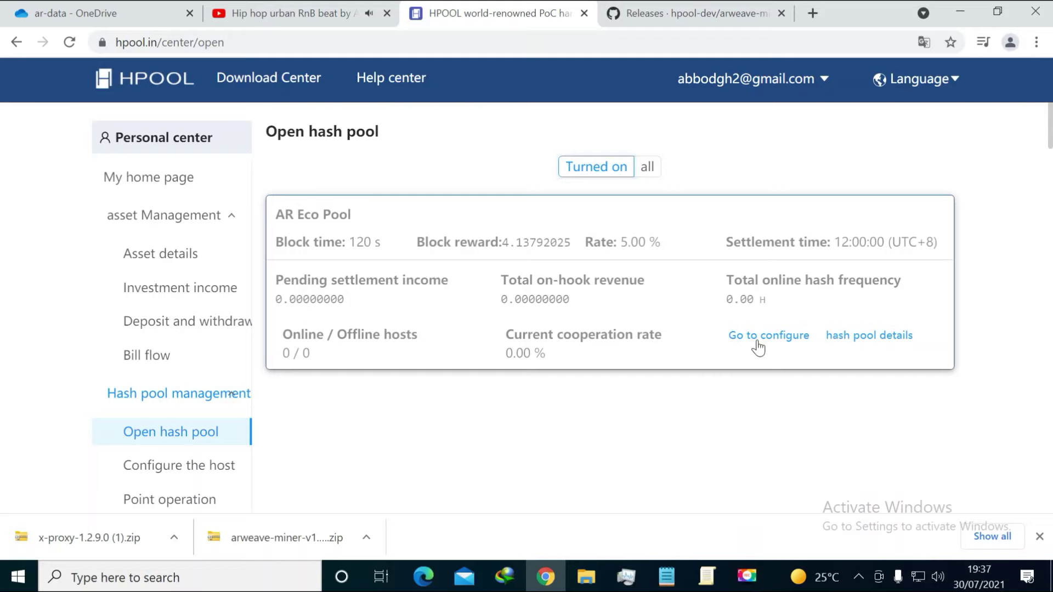
Switch to the Notepad guide and review the lines about viewing turned-on pools and configuring the AR miner.
{"action": "left_click", "coordinate": [667, 575]}
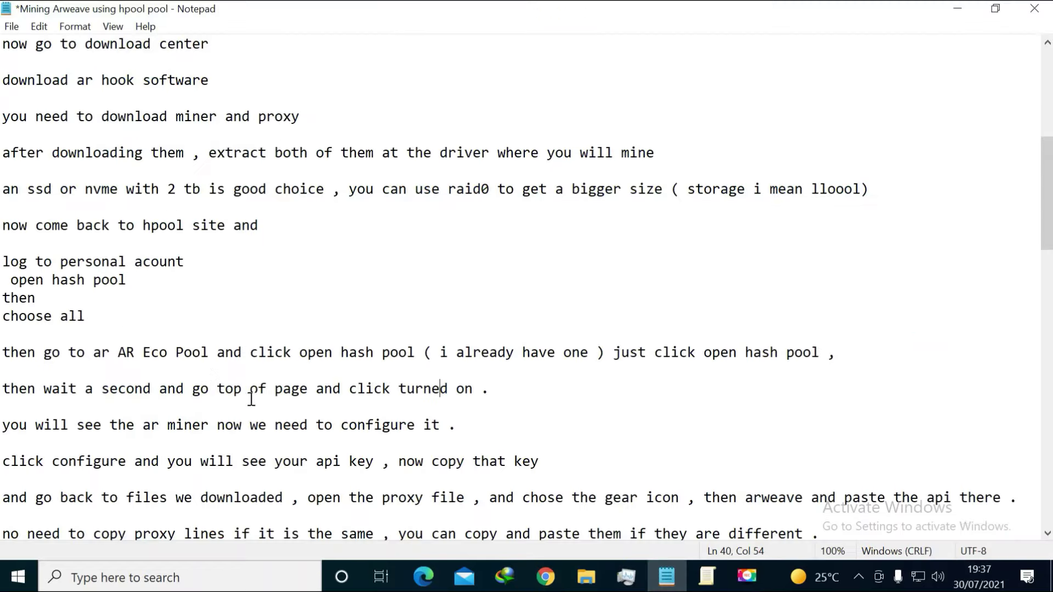
{"action": "scroll", "coordinate": [251, 395], "scroll_direction": "down", "scroll_amount": 1}
{"action": "left_click_drag", "start_coordinate": [11, 334], "coordinate": [443, 342]}
{"action": "left_click_drag", "start_coordinate": [3, 370], "coordinate": [458, 371]}
{"action": "left_click", "coordinate": [211, 387]}
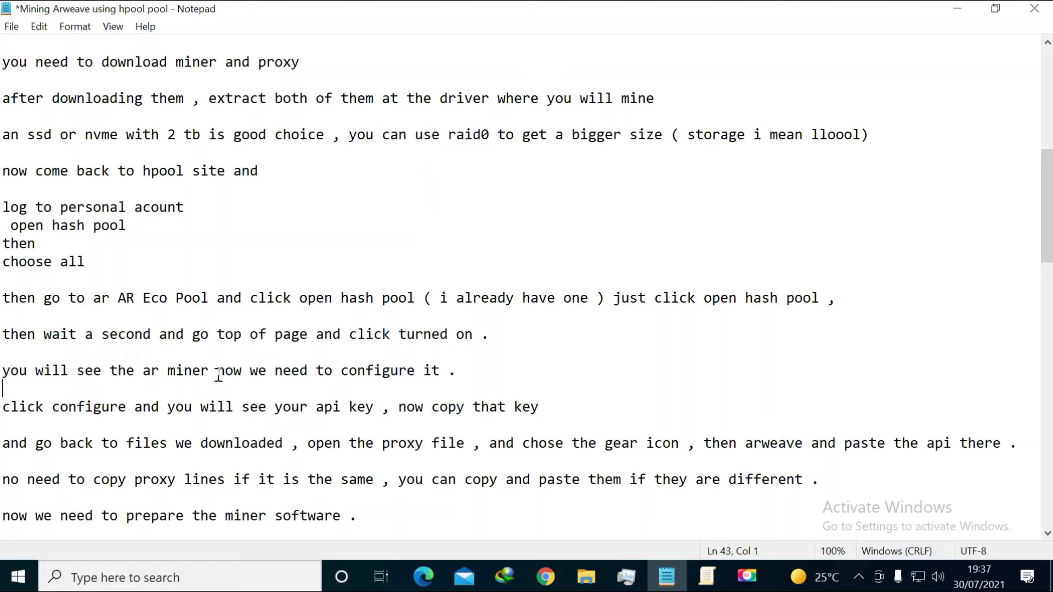
Review the guide's lines about configuring the AR miner and copying the API key.
{"action": "left_click_drag", "start_coordinate": [235, 371], "coordinate": [430, 372]}
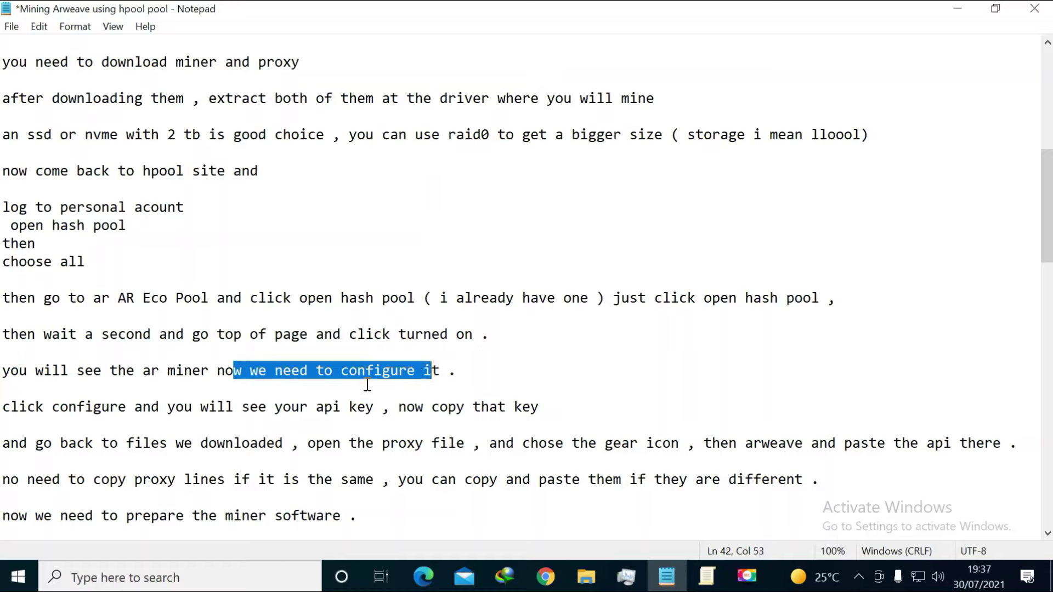
{"action": "left_click_drag", "start_coordinate": [341, 371], "coordinate": [443, 373]}
{"action": "left_click_drag", "start_coordinate": [323, 371], "coordinate": [442, 371]}
{"action": "left_click", "coordinate": [222, 388]}
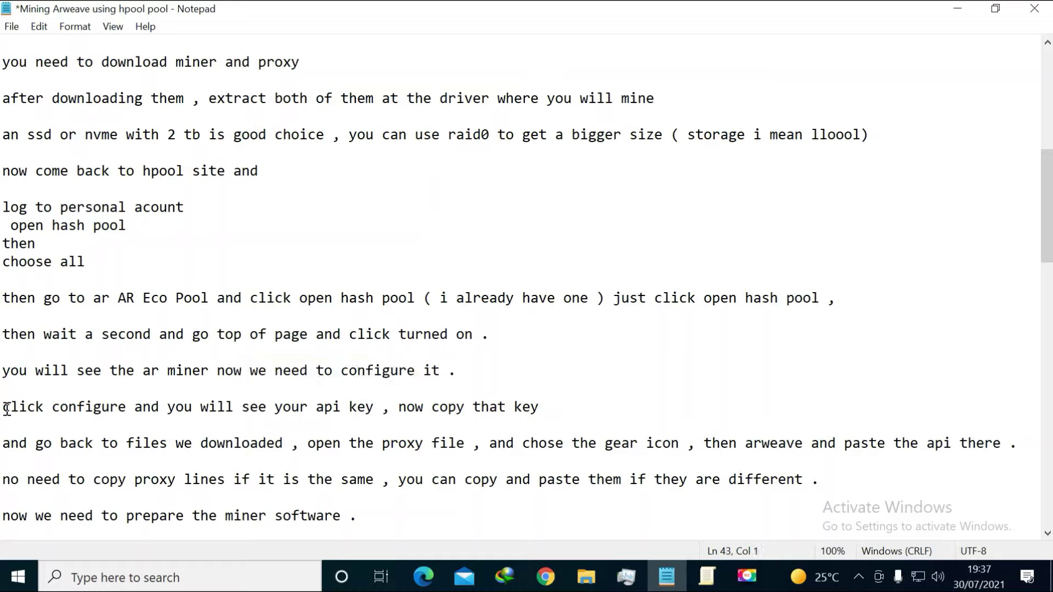
{"action": "mouse_move", "coordinate": [5, 406]}
{"action": "left_mouse_down"}
{"action": "mouse_move", "coordinate": [540, 406]}
{"action": "mouse_move", "coordinate": [5, 407]}
{"action": "left_mouse_up"}
{"action": "left_click", "coordinate": [521, 407]}
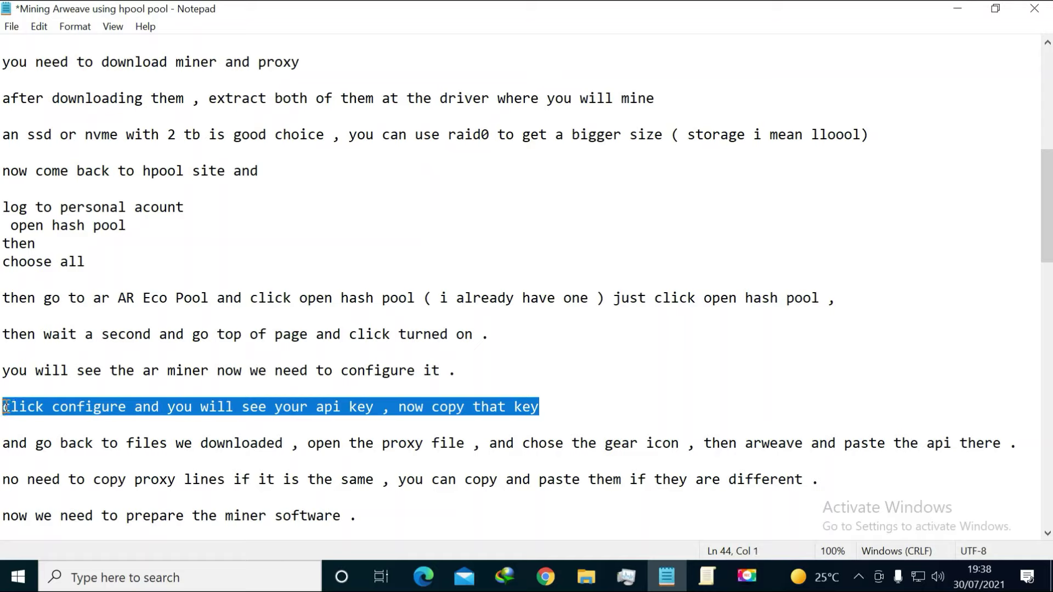
{"action": "left_click", "coordinate": [311, 406]}
{"action": "left_click_drag", "start_coordinate": [539, 408], "coordinate": [11, 408]}
{"action": "left_click_drag", "start_coordinate": [282, 407], "coordinate": [293, 407]}
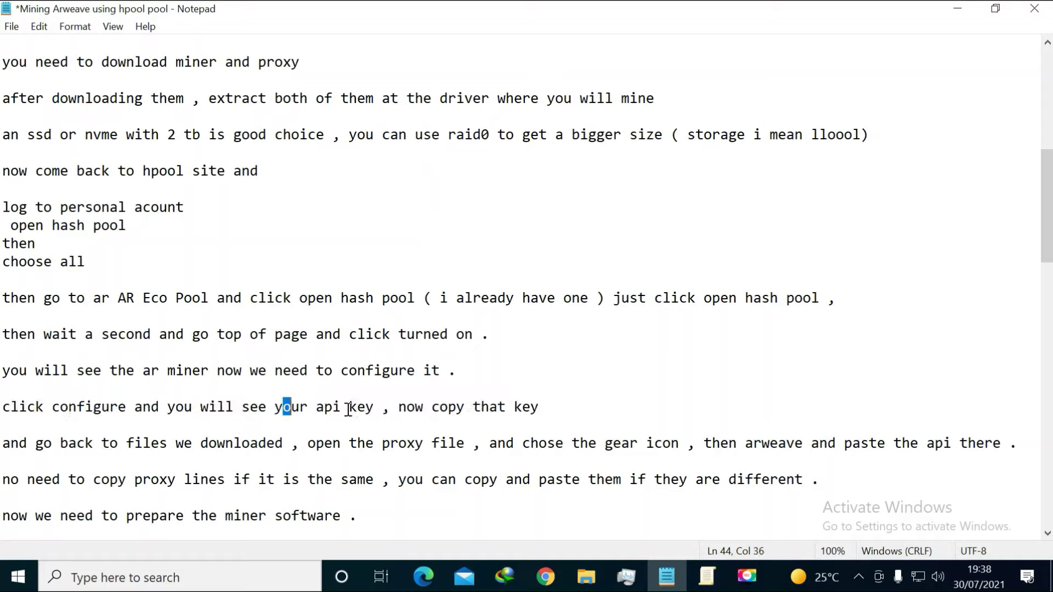
{"action": "left_click_drag", "start_coordinate": [376, 407], "coordinate": [310, 408]}
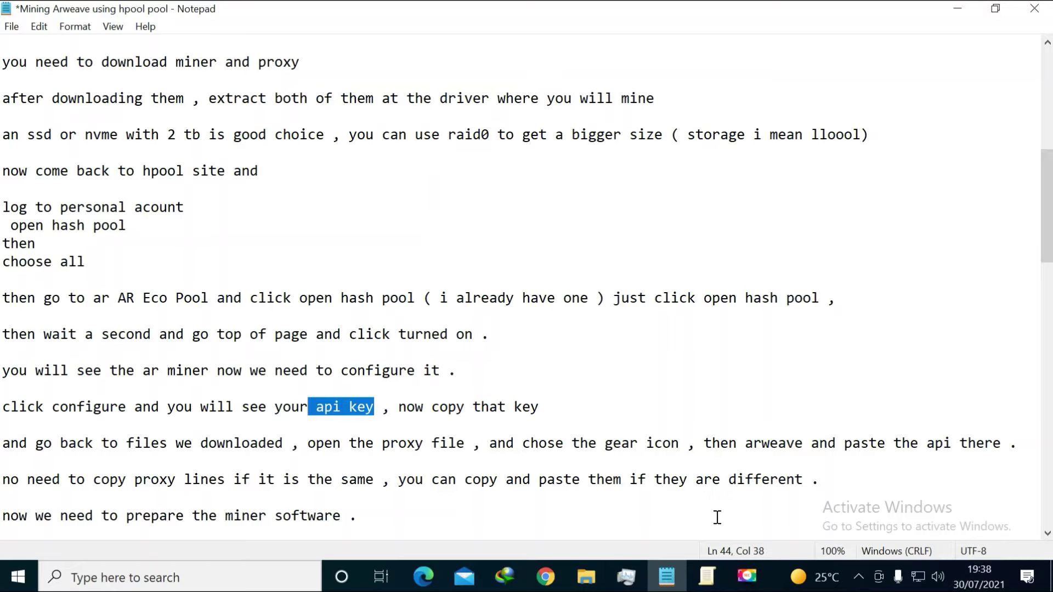
Switch to Chrome, try to open the AR Eco Pool's configuration page, and close that HPOOL tab.
{"action": "left_click", "coordinate": [545, 576]}
{"action": "left_click", "coordinate": [779, 343]}
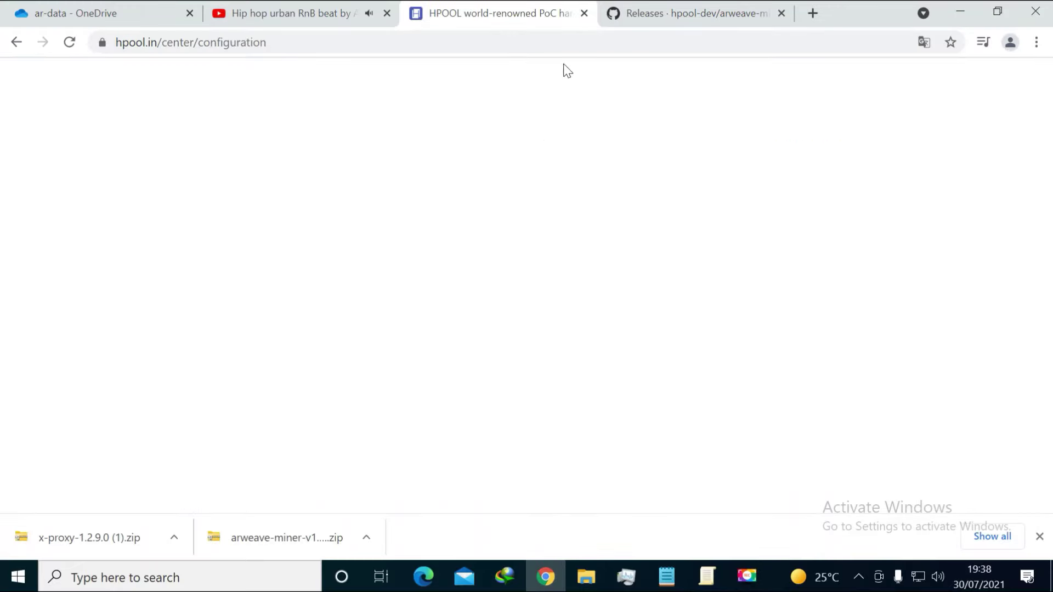
{"action": "left_click", "coordinate": [584, 13]}
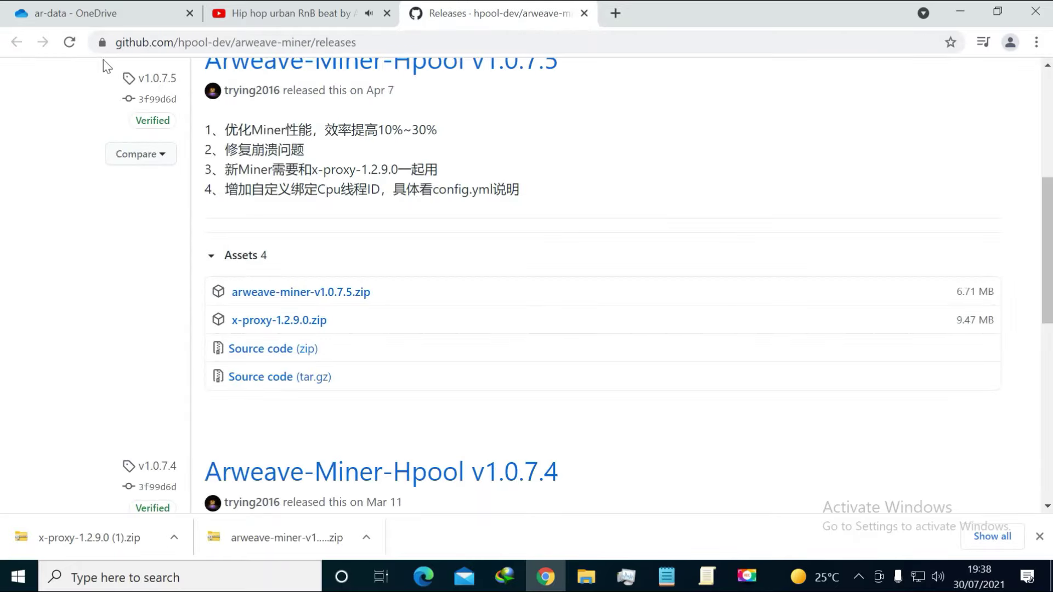
Search Google for hpool in a new tab and open the hpool.in site, dismissing the translation prompt.
{"action": "left_click", "coordinate": [615, 13]}
{"action": "left_click", "coordinate": [483, 46]}
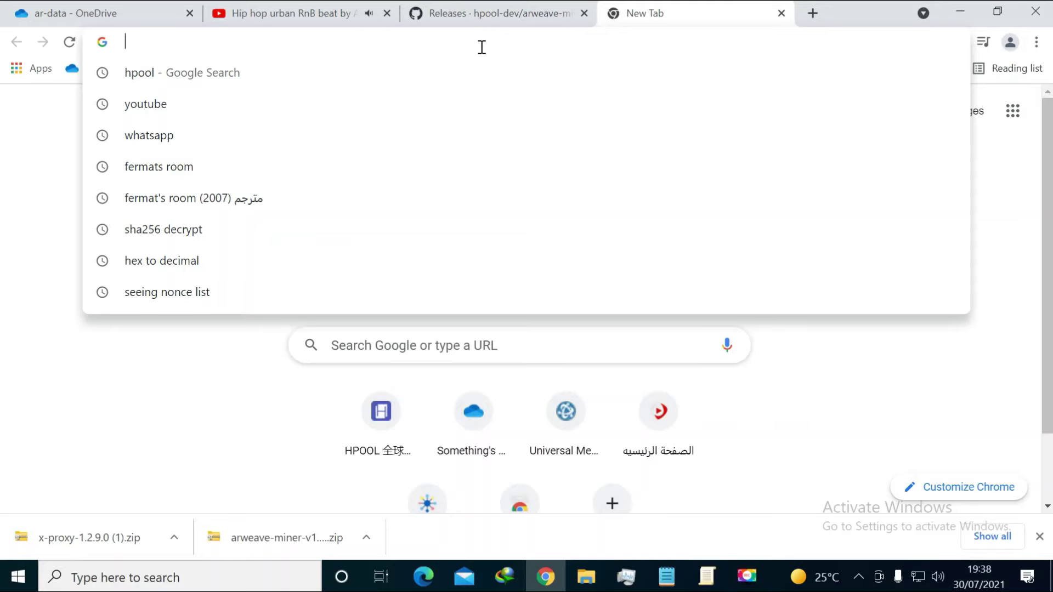
{"action": "left_click", "coordinate": [160, 77]}
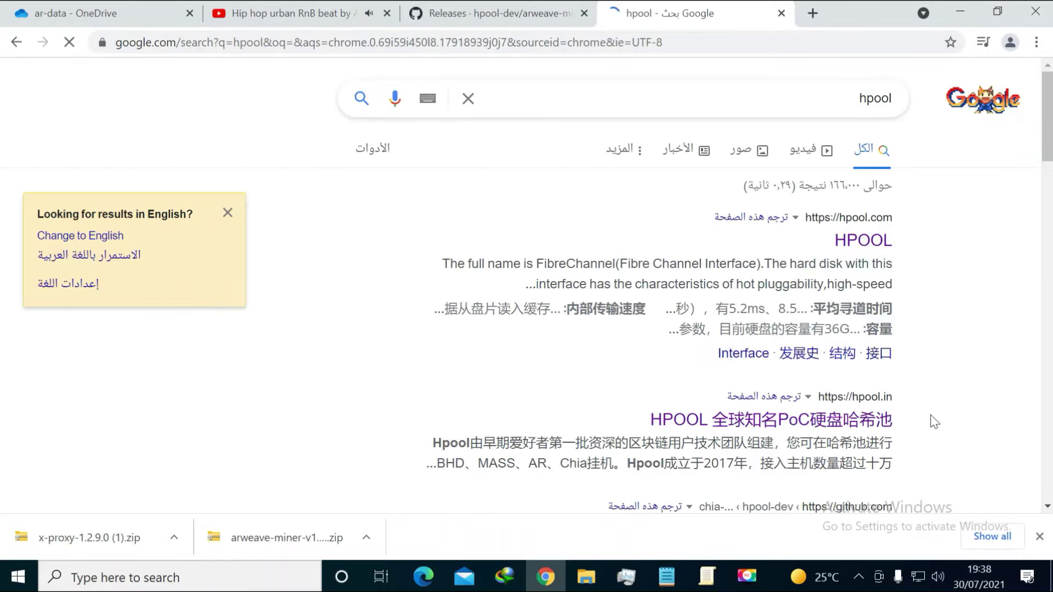
{"action": "left_click", "coordinate": [855, 421]}
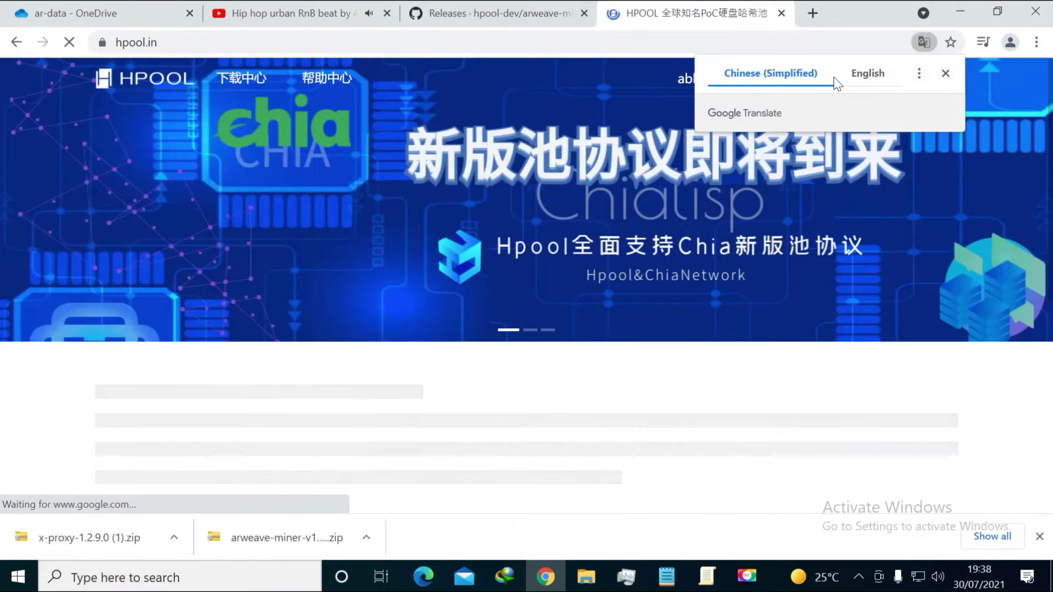
{"action": "left_click", "coordinate": [945, 73]}
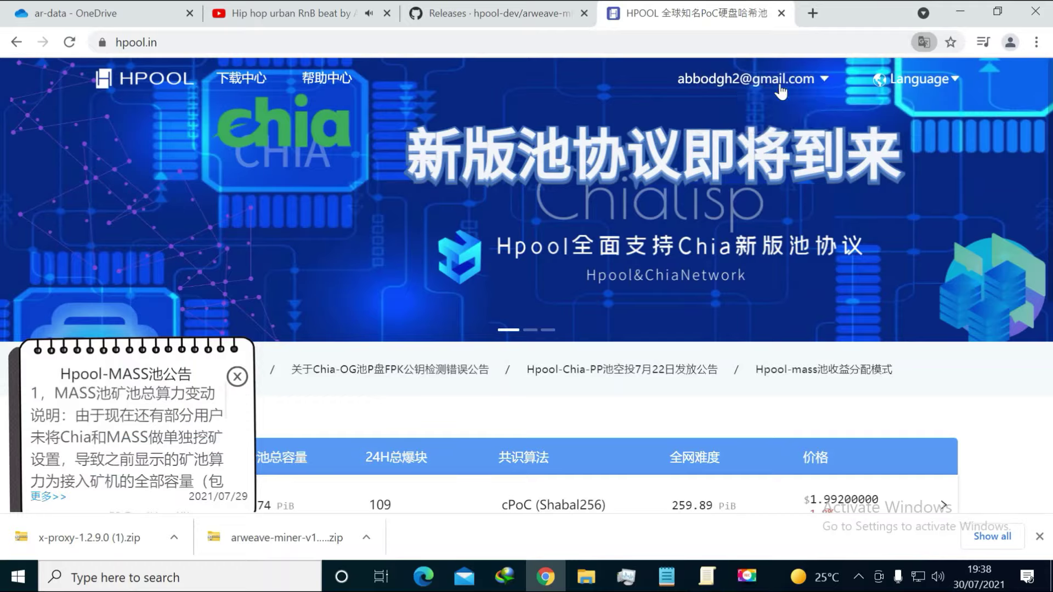
Open the Open hash pool page in the HPOOL personal center and translate it to English.
{"action": "mouse_move", "coordinate": [781, 92]}
{"action": "left_click", "coordinate": [734, 106]}
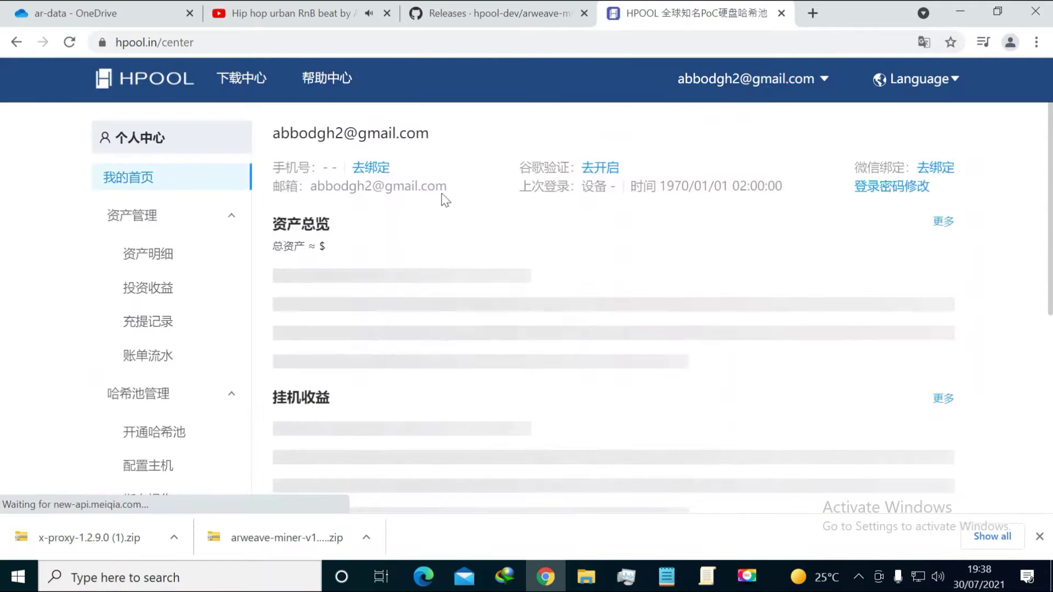
{"action": "left_click", "coordinate": [144, 436]}
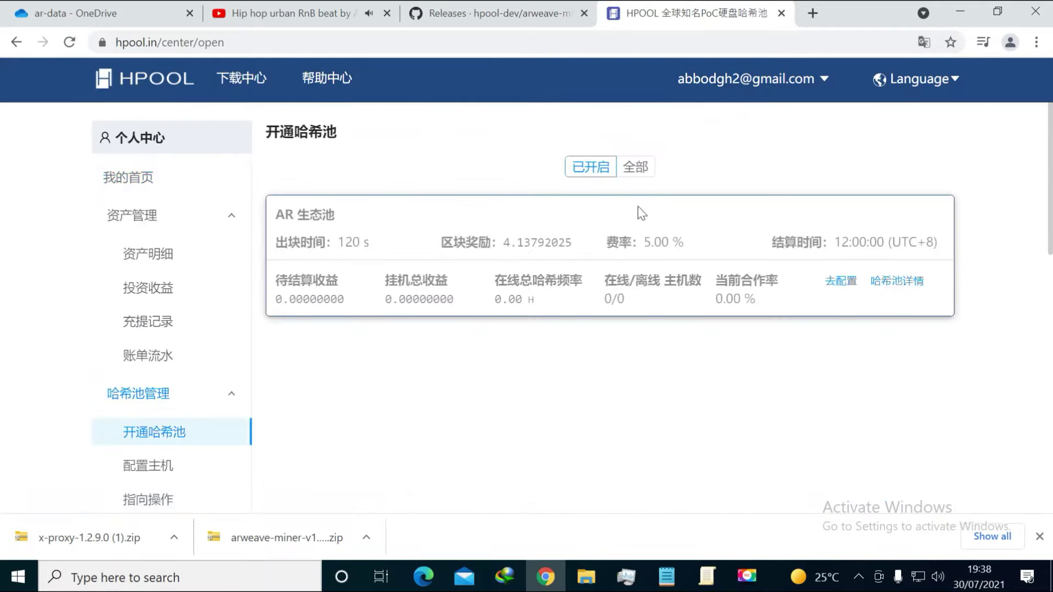
{"action": "right_click", "coordinate": [785, 371]}
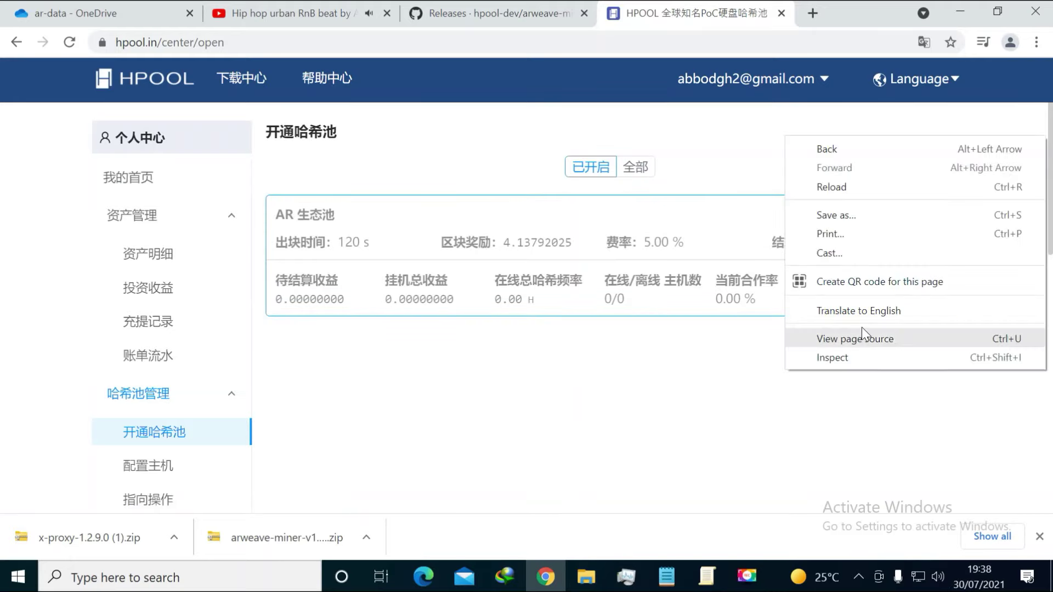
{"action": "left_click", "coordinate": [860, 310]}
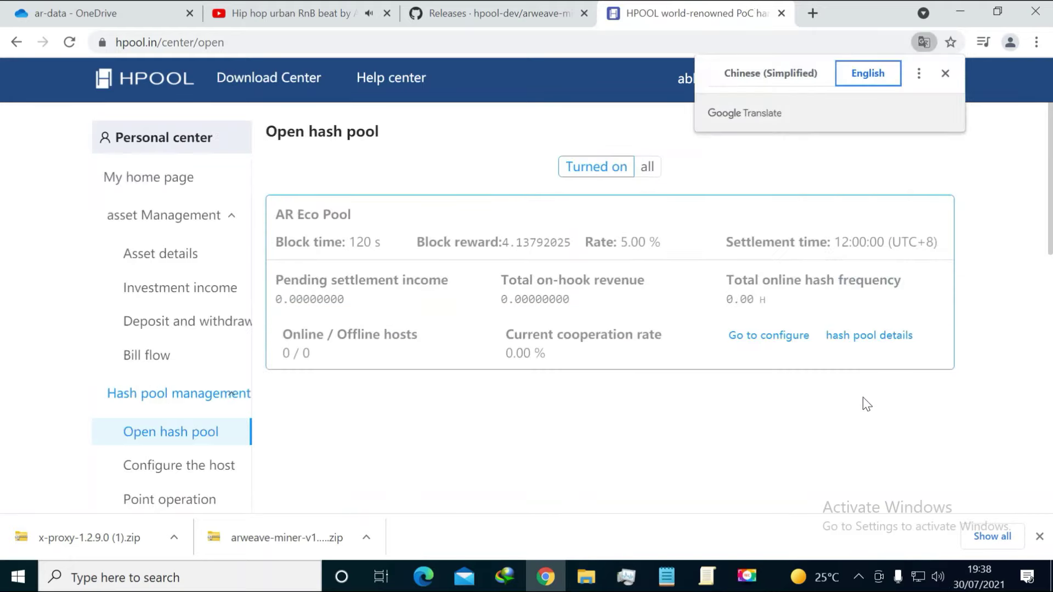
Open the AR Eco Pool's Go to configure page in a new tab and dismiss the translation prompt.
{"action": "right_click", "coordinate": [757, 336]}
{"action": "left_click", "coordinate": [814, 349]}
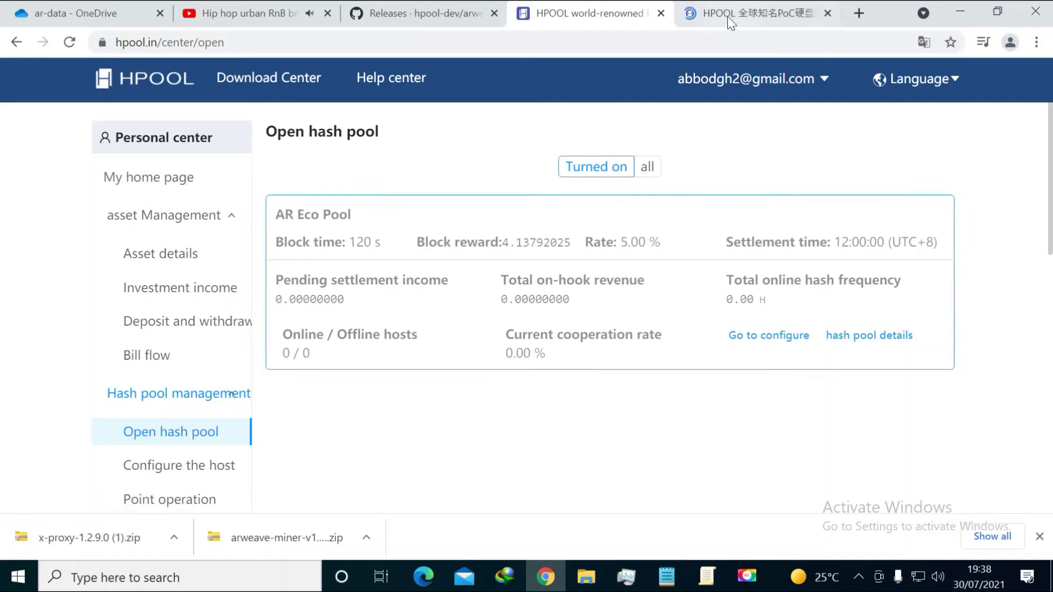
{"action": "left_click", "coordinate": [692, 13]}
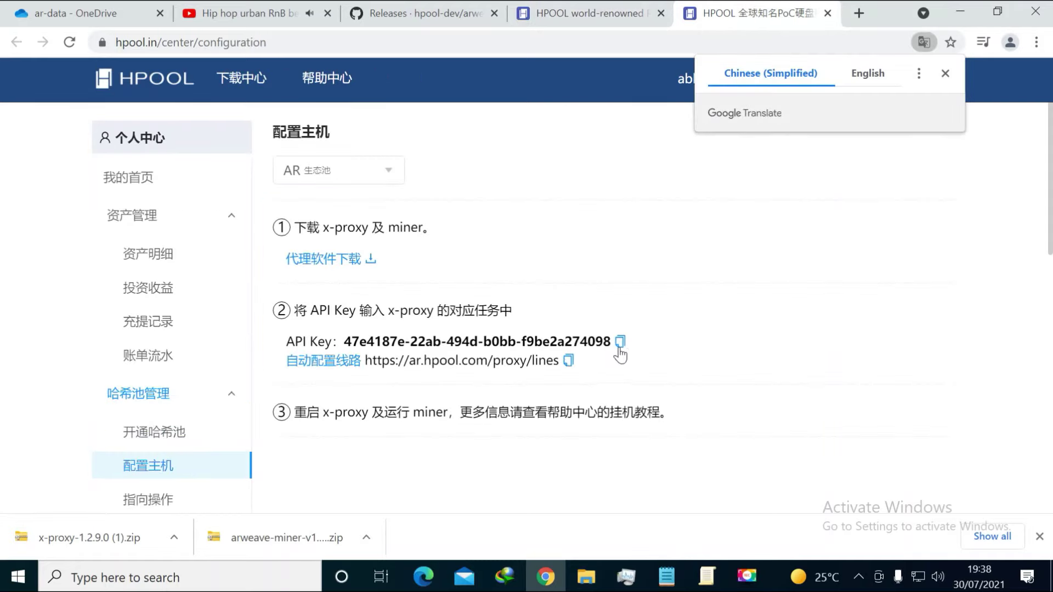
{"action": "left_click", "coordinate": [632, 262]}
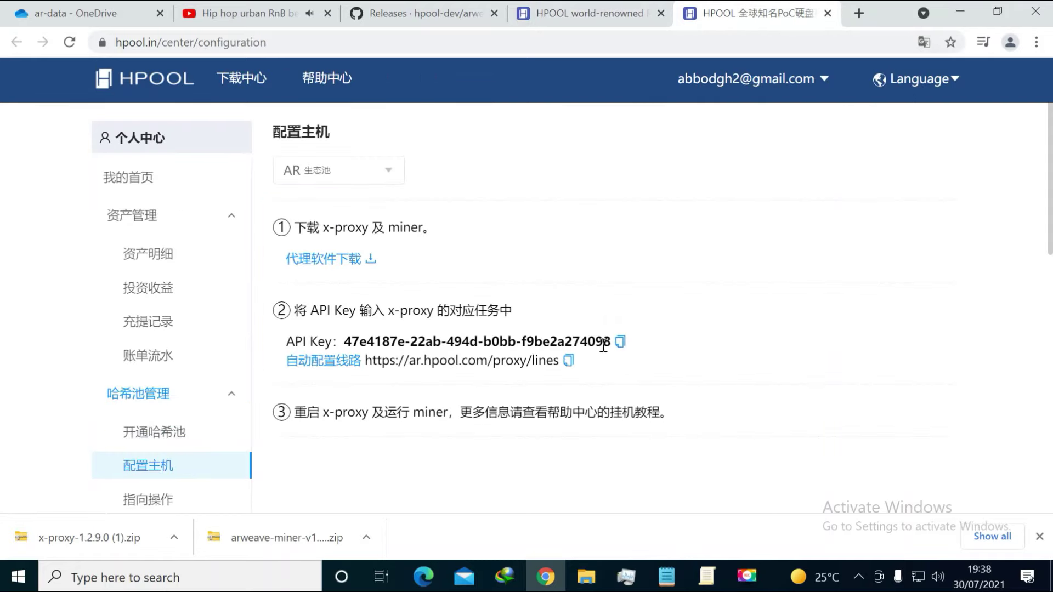
Copy the API key from the AR pool's host configuration page.
{"action": "left_click_drag", "start_coordinate": [609, 341], "coordinate": [341, 341]}
{"action": "left_click", "coordinate": [620, 342]}
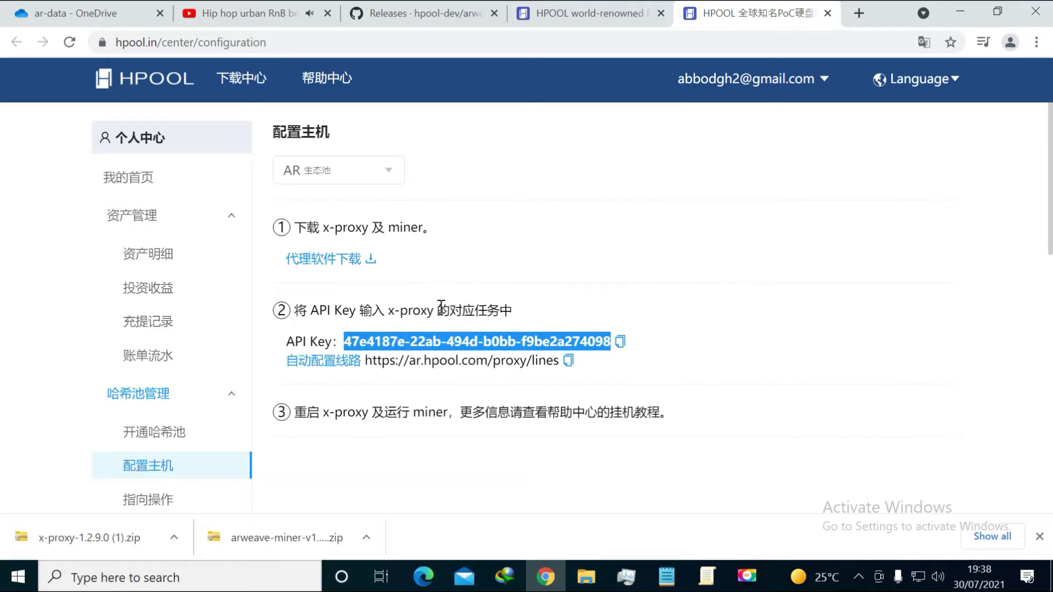
{"action": "left_click", "coordinate": [553, 270]}
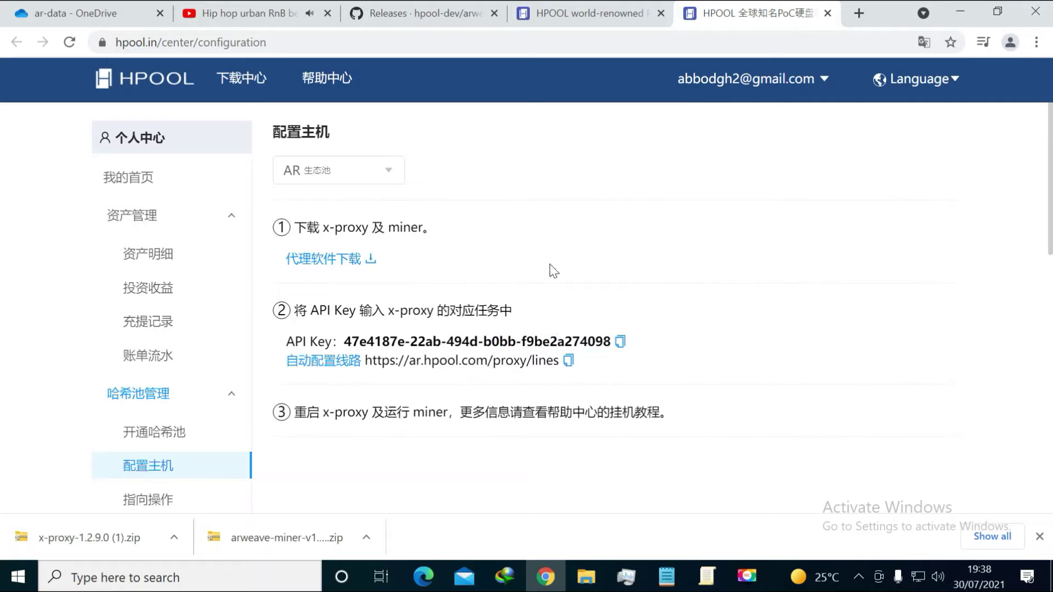
{"action": "left_click", "coordinate": [620, 343]}
Switch to the Notepad guide and review the line about opening the proxy and pasting the API key into its Arweave settings.
{"action": "left_click", "coordinate": [666, 576]}
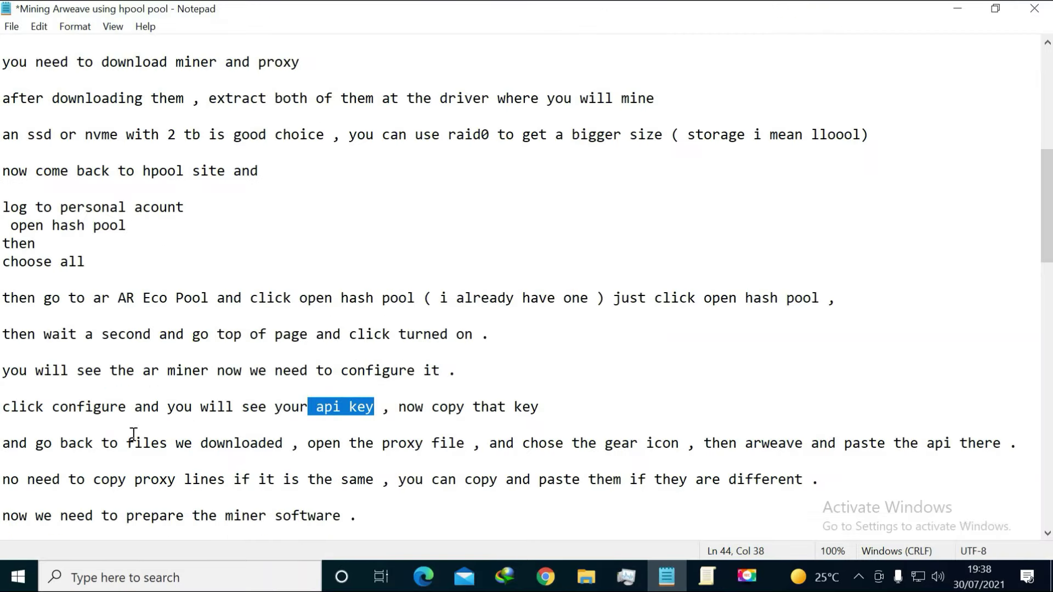
{"action": "left_click_drag", "start_coordinate": [36, 443], "coordinate": [316, 444]}
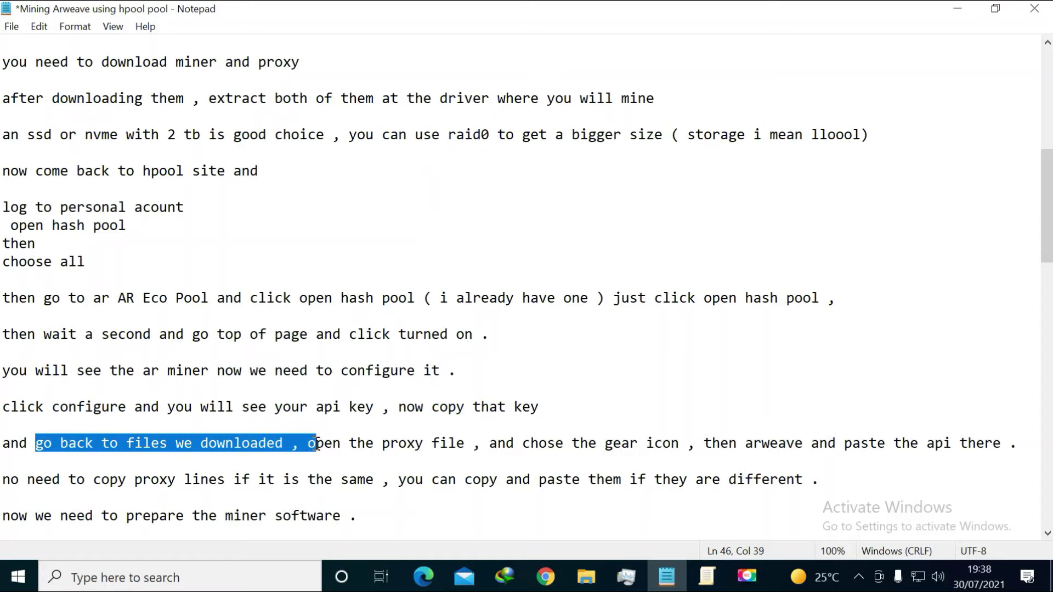
{"action": "left_click_drag", "start_coordinate": [469, 443], "coordinate": [343, 445]}
{"action": "left_click", "coordinate": [522, 443]}
{"action": "left_click_drag", "start_coordinate": [477, 444], "coordinate": [2, 442]}
{"action": "left_click", "coordinate": [800, 457]}
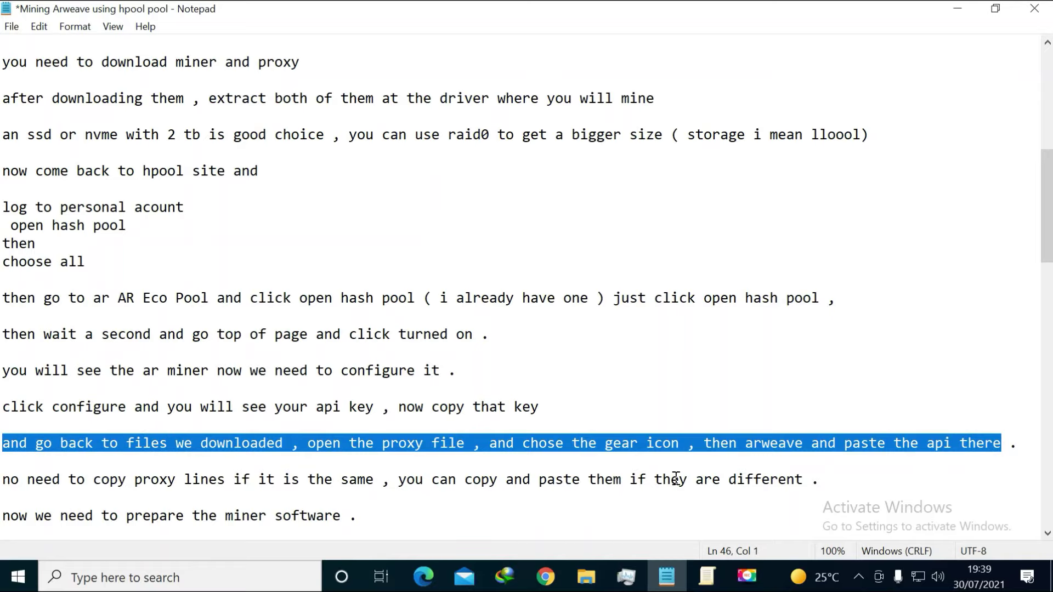
Switch to the arweaveminer folder in File Explorer and open the extracted x-proxy-1.2.9.0 folder inside x-proxy-1.2.9.0 (1).
{"action": "left_click", "coordinate": [586, 579]}
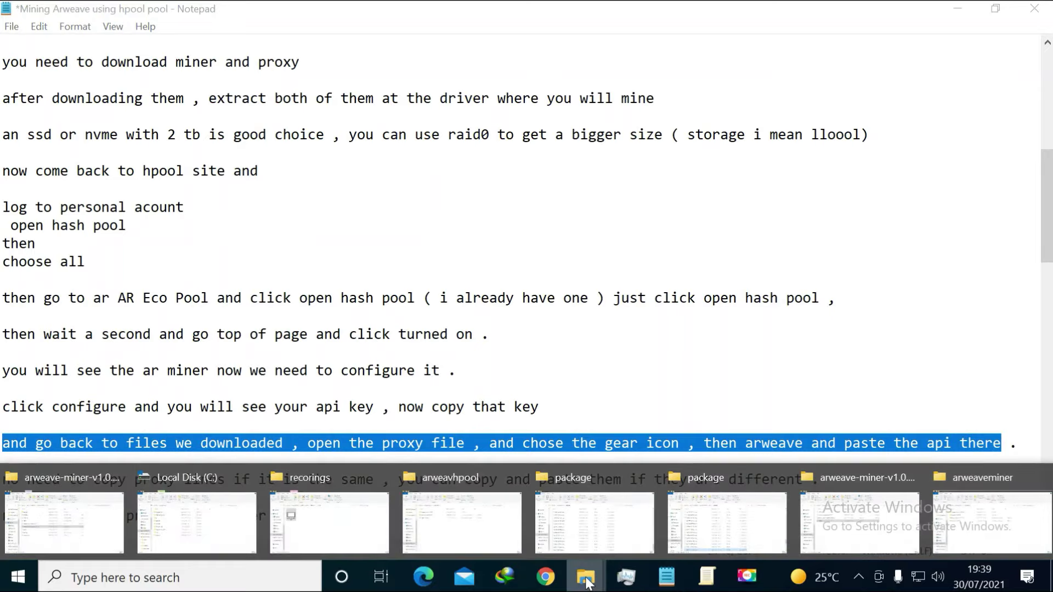
{"action": "left_click", "coordinate": [992, 522]}
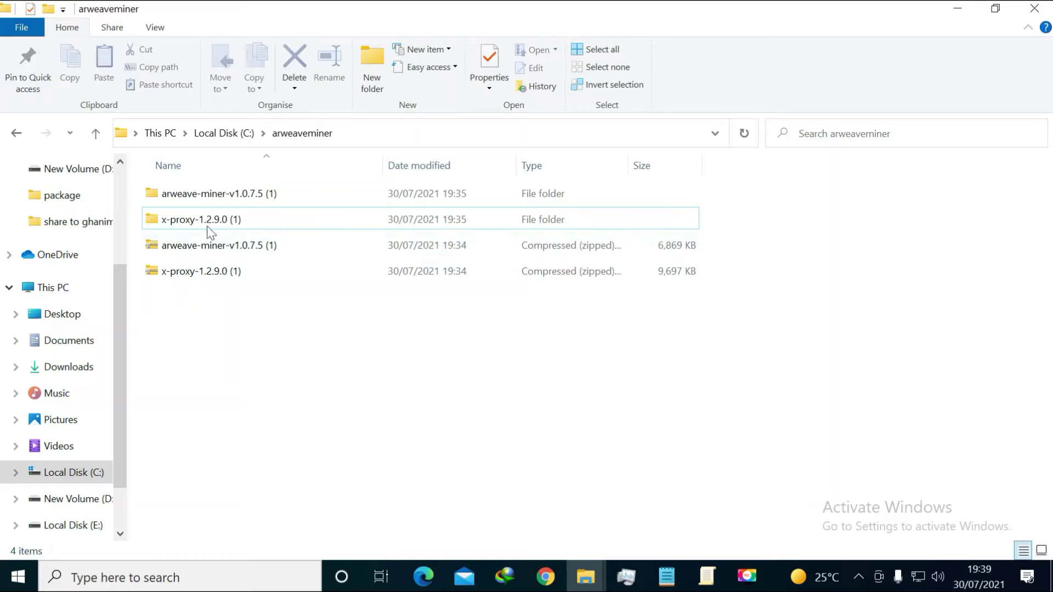
{"action": "double_click", "coordinate": [173, 222]}
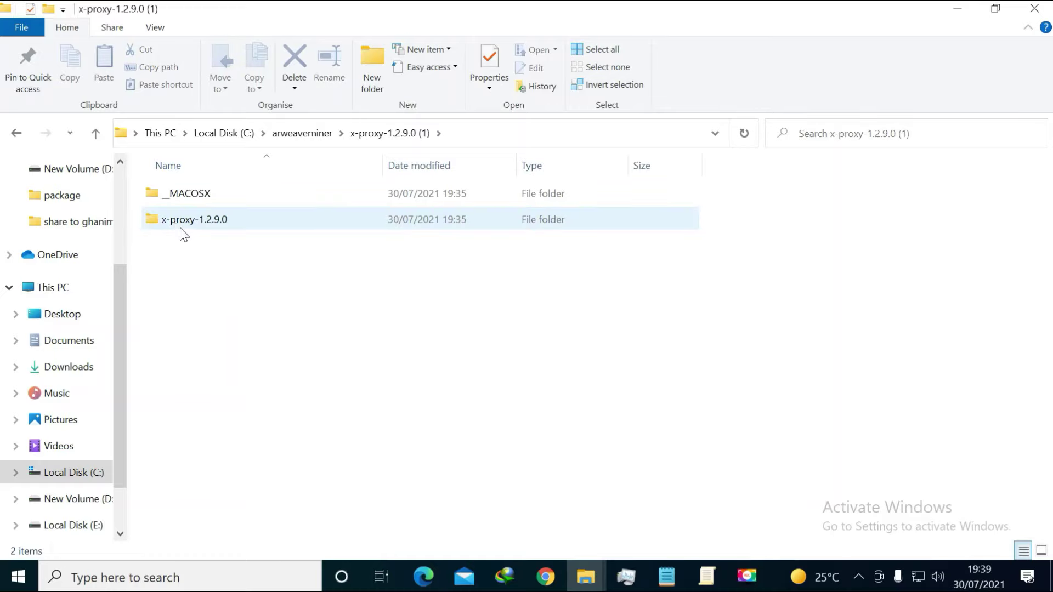
{"action": "double_click", "coordinate": [180, 226]}
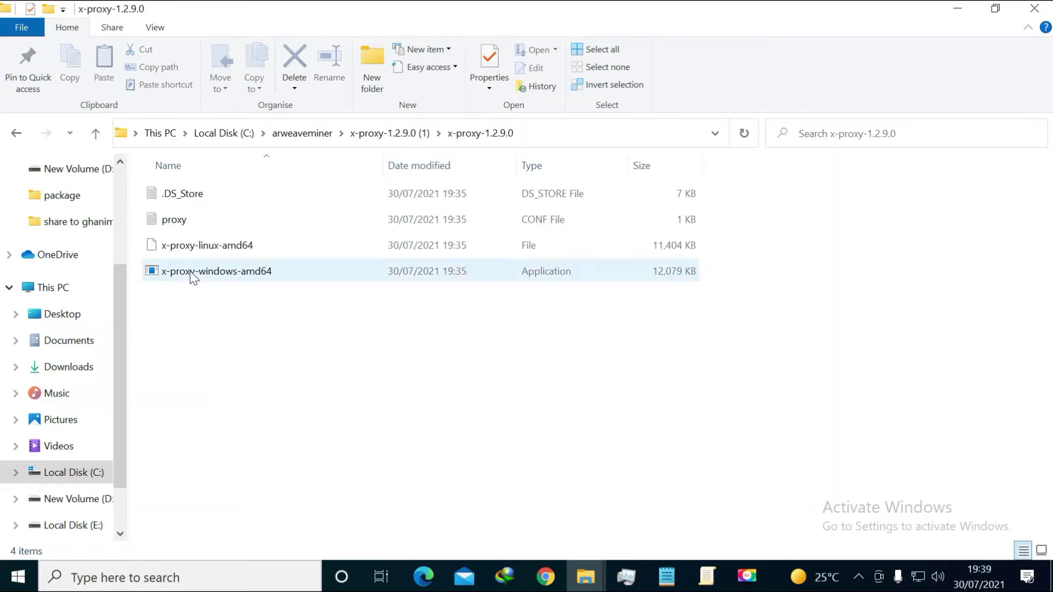
Run x-proxy-windows-amd64 despite the SmartScreen warning, allow it through the firewall for public networks, and dismiss its startup message.
{"action": "double_click", "coordinate": [193, 274]}
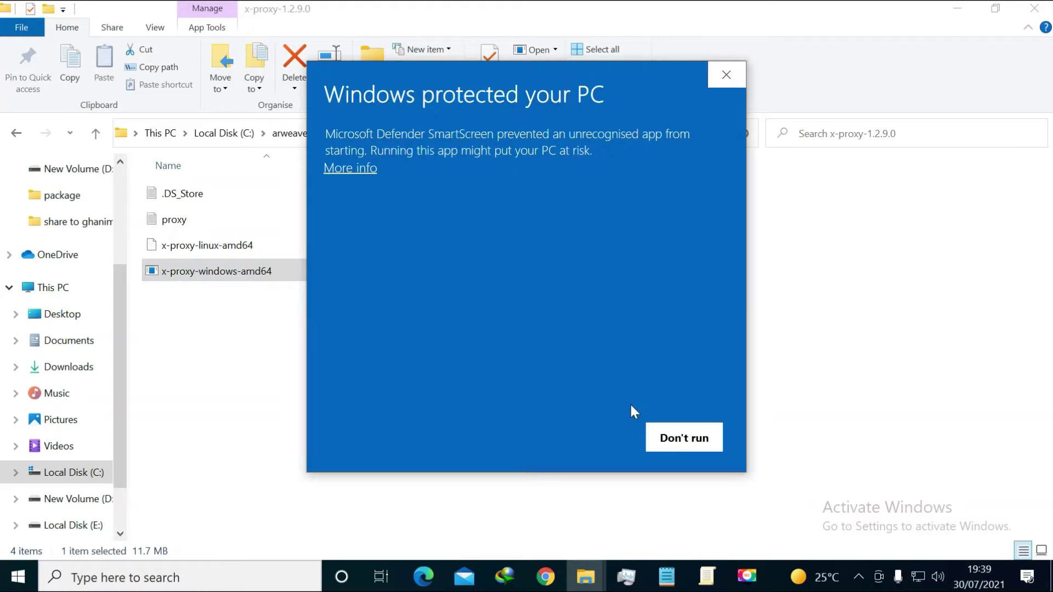
{"action": "left_click", "coordinate": [355, 171]}
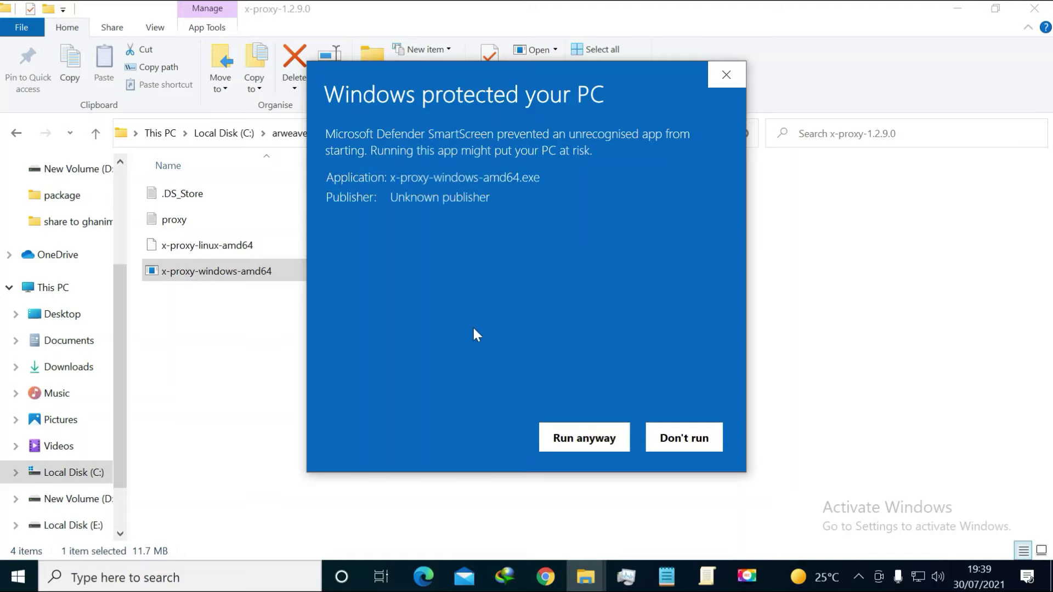
{"action": "left_click", "coordinate": [573, 437]}
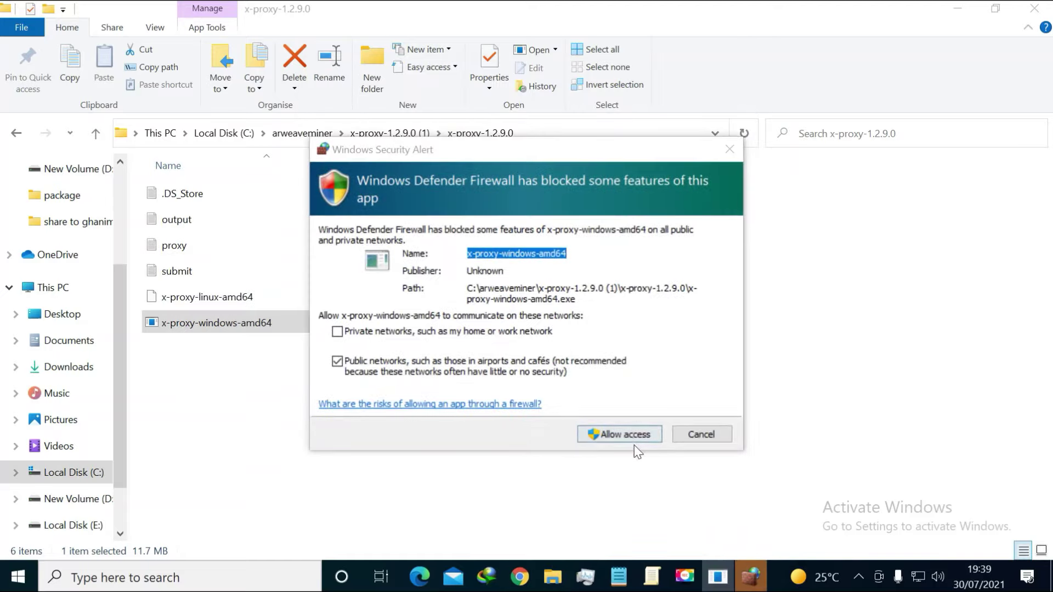
{"action": "left_click", "coordinate": [622, 434]}
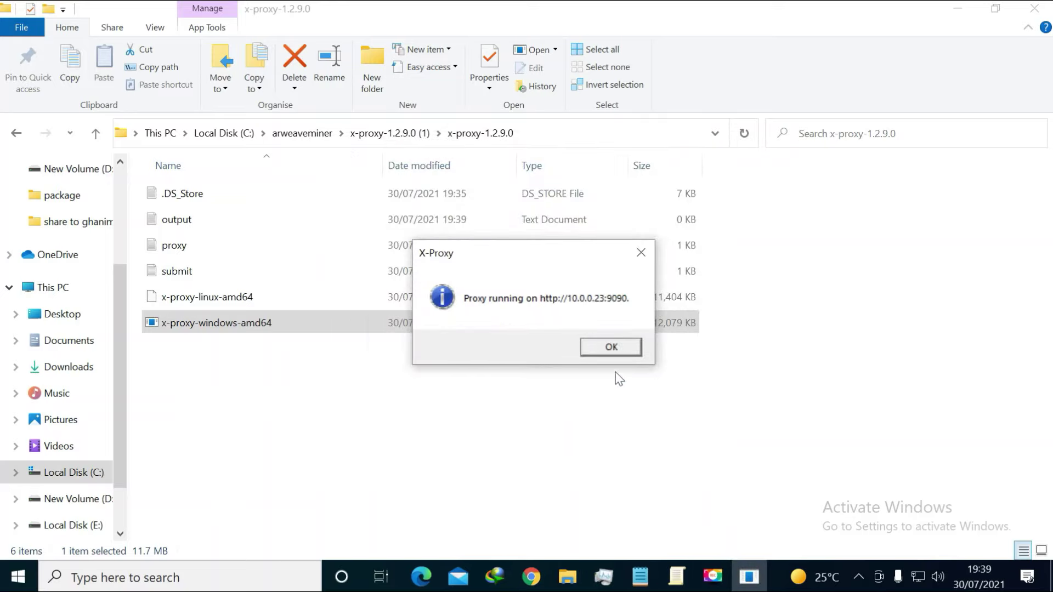
{"action": "left_click", "coordinate": [617, 347]}
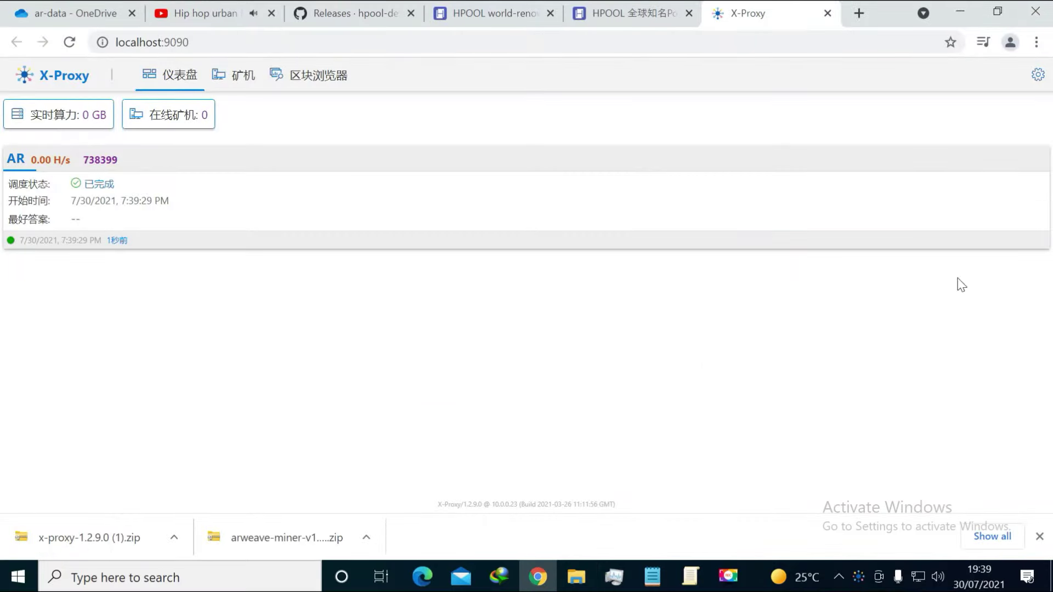
Open the X-Proxy settings and expand the ARWEAVE task to show its API Key and proxy line settings.
{"action": "left_click", "coordinate": [1037, 76]}
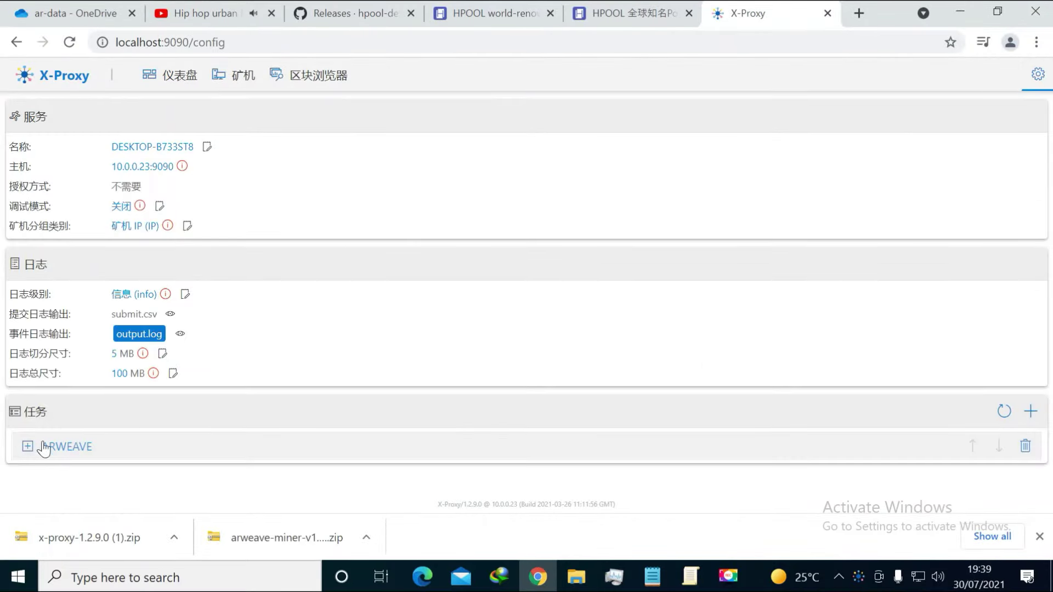
{"action": "left_click", "coordinate": [28, 447]}
{"action": "scroll", "coordinate": [340, 396], "scroll_direction": "down", "scroll_amount": 3}
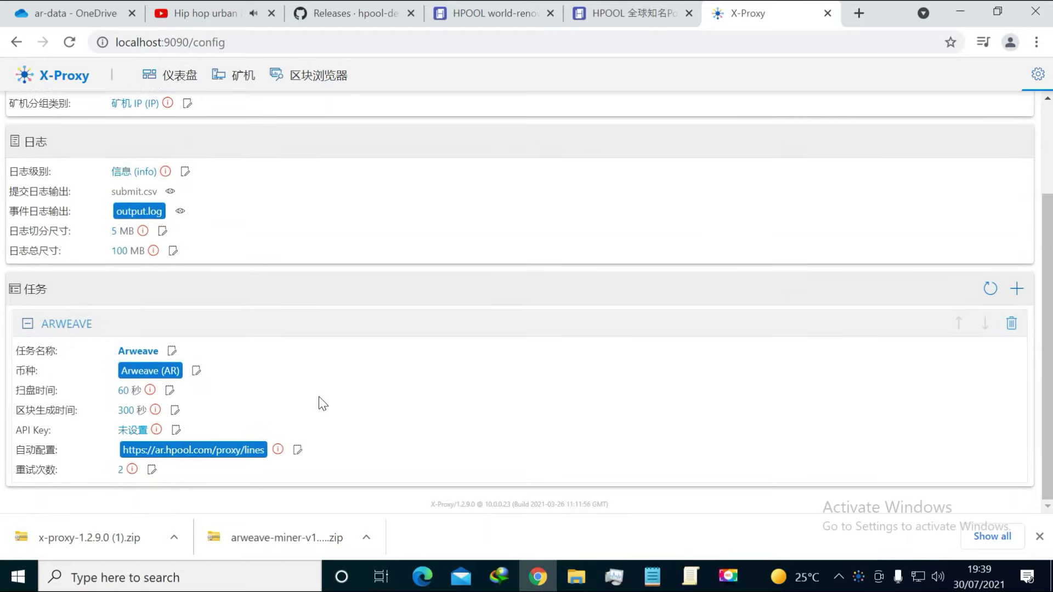
{"action": "left_click", "coordinate": [56, 438]}
{"action": "left_click", "coordinate": [301, 470]}
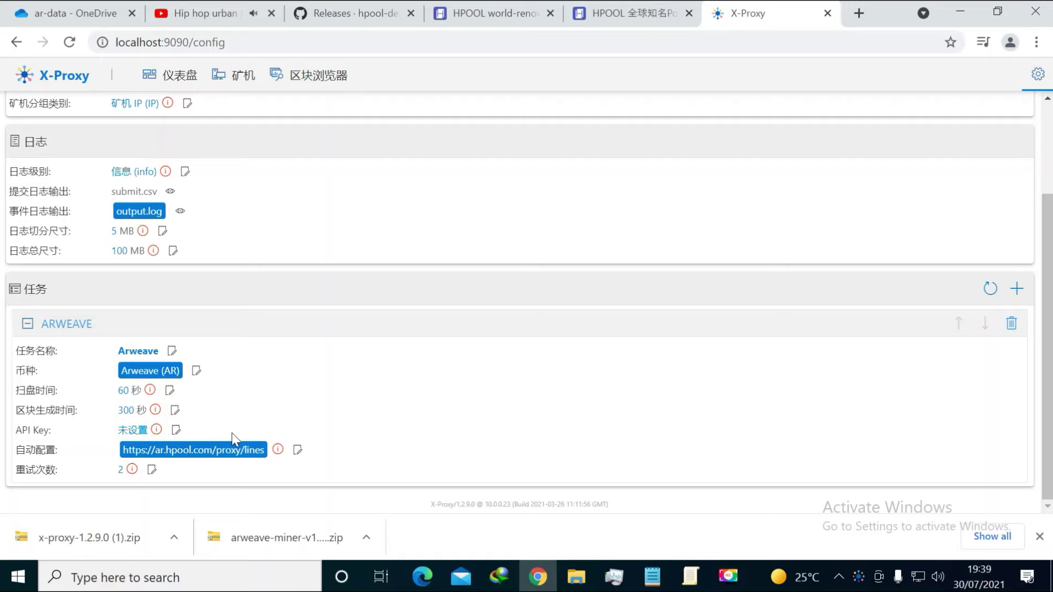
Paste the API key into the ARWEAVE task's API Key setting, translate the page into English and confirm the key.
{"action": "left_click", "coordinate": [176, 430]}
{"action": "right_click", "coordinate": [404, 290]}
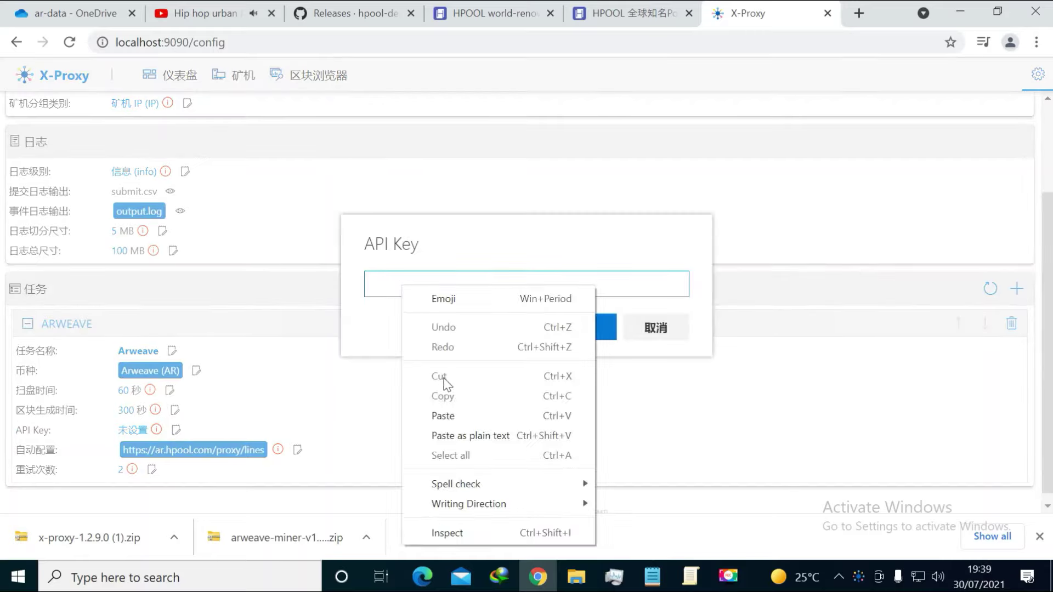
{"action": "left_click", "coordinate": [448, 416]}
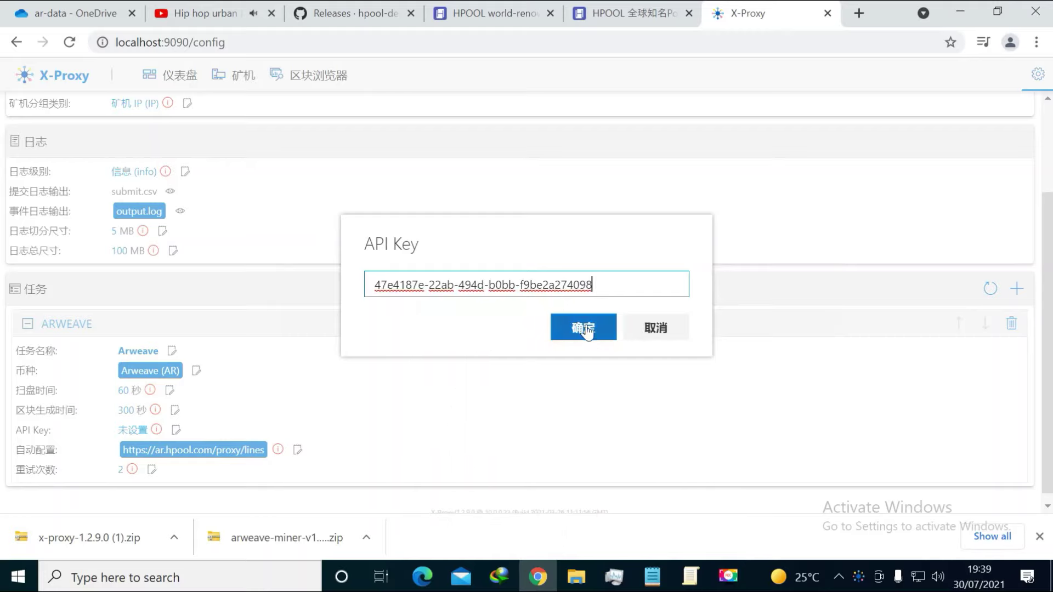
{"action": "left_click", "coordinate": [471, 327]}
{"action": "right_click", "coordinate": [473, 326]}
{"action": "left_click", "coordinate": [535, 207]}
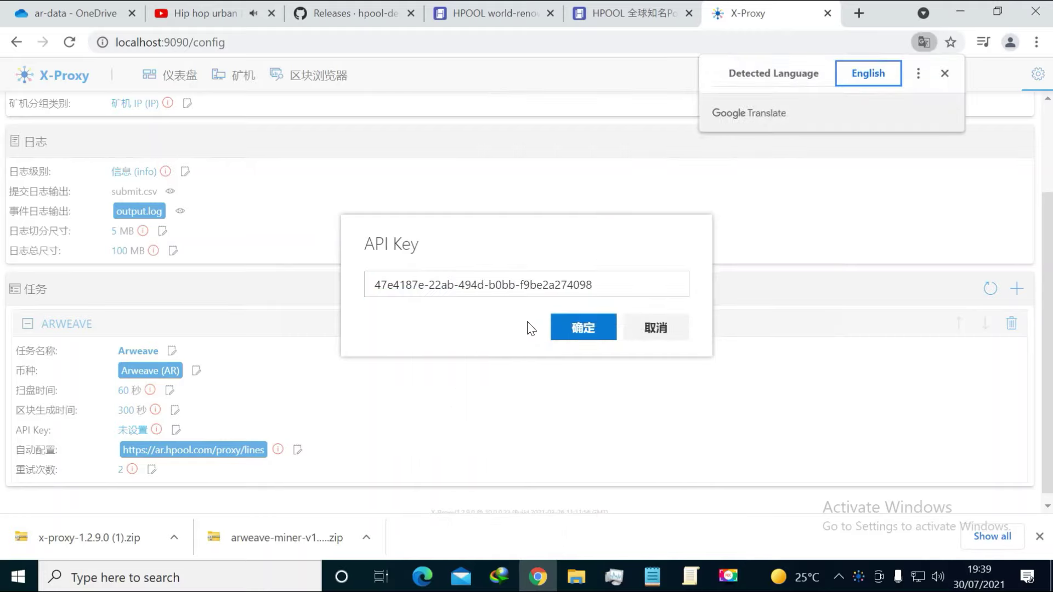
{"action": "left_click", "coordinate": [565, 332]}
{"action": "left_click_drag", "start_coordinate": [108, 435], "coordinate": [303, 436]}
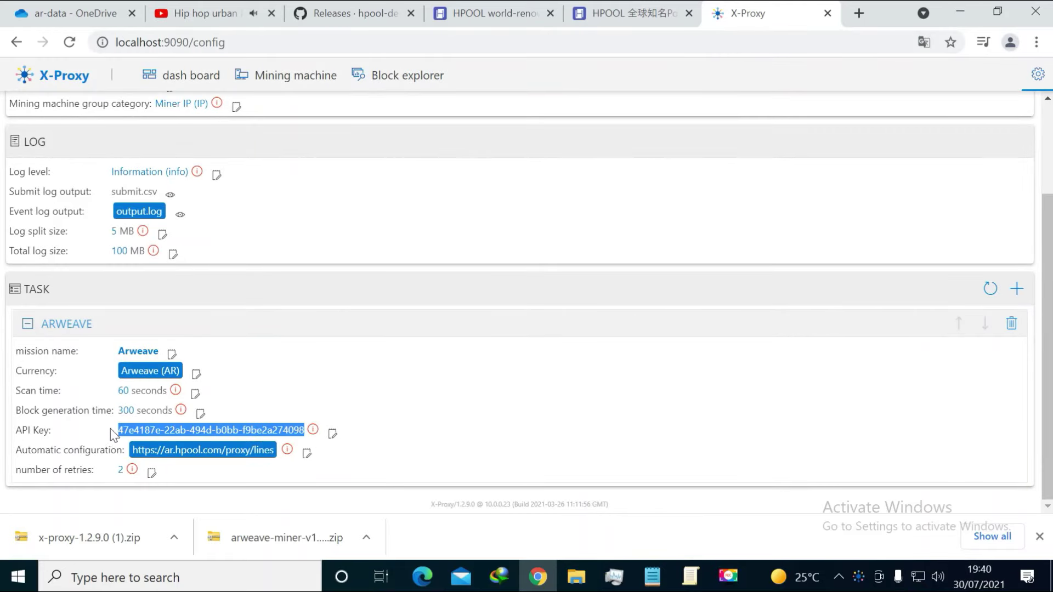
{"action": "left_click", "coordinate": [398, 435]}
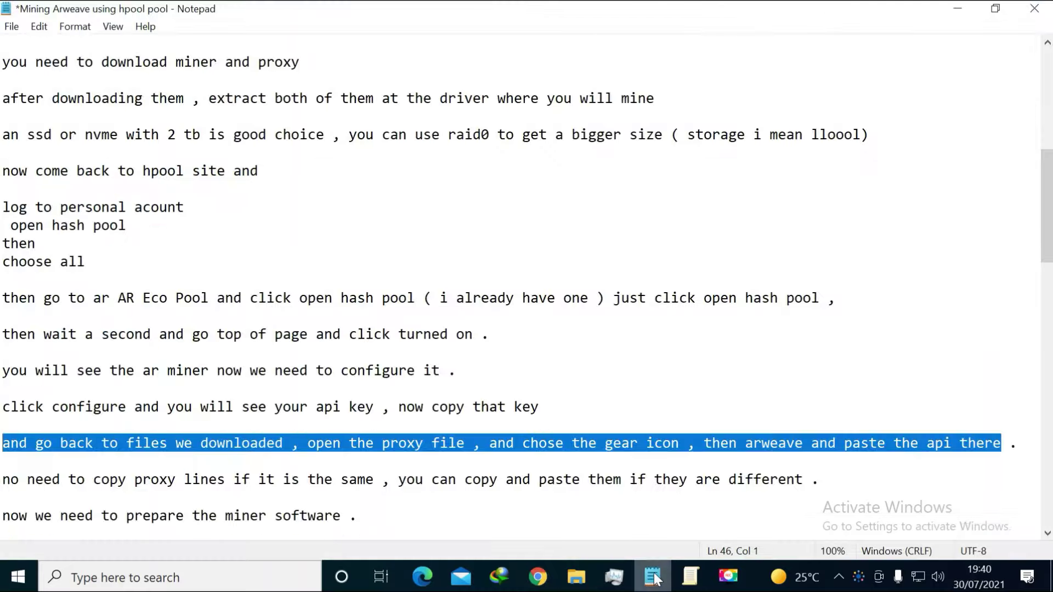
Read the guide's note on proxy lines and compare HPOOL's automatic configuration address with the one in X-Proxy's ARWEAVE task.
{"action": "left_click", "coordinate": [652, 576]}
{"action": "left_click_drag", "start_coordinate": [5, 481], "coordinate": [622, 481]}
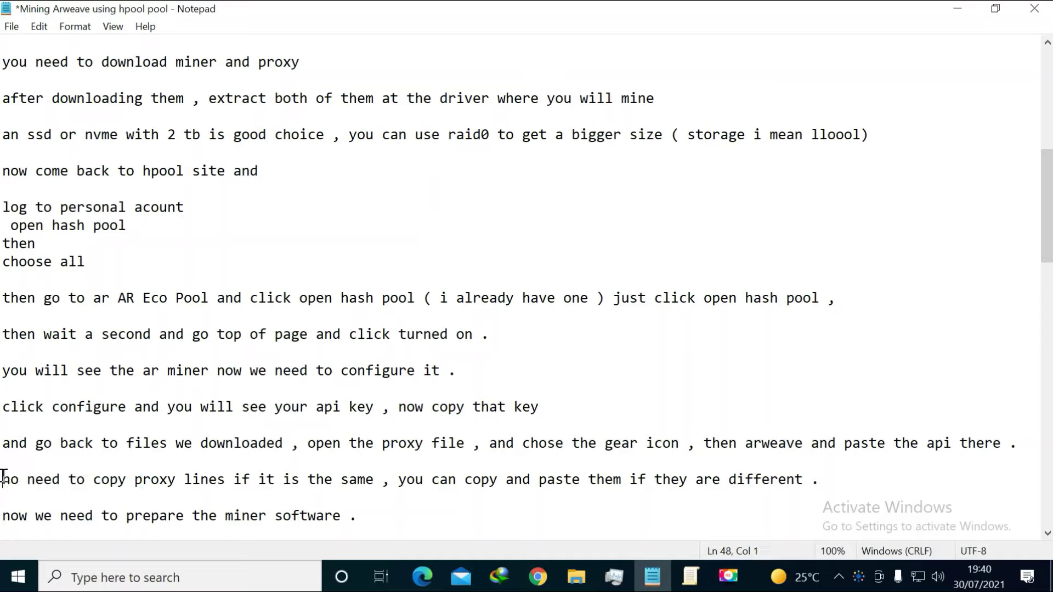
{"action": "left_click_drag", "start_coordinate": [5, 477], "coordinate": [130, 483]}
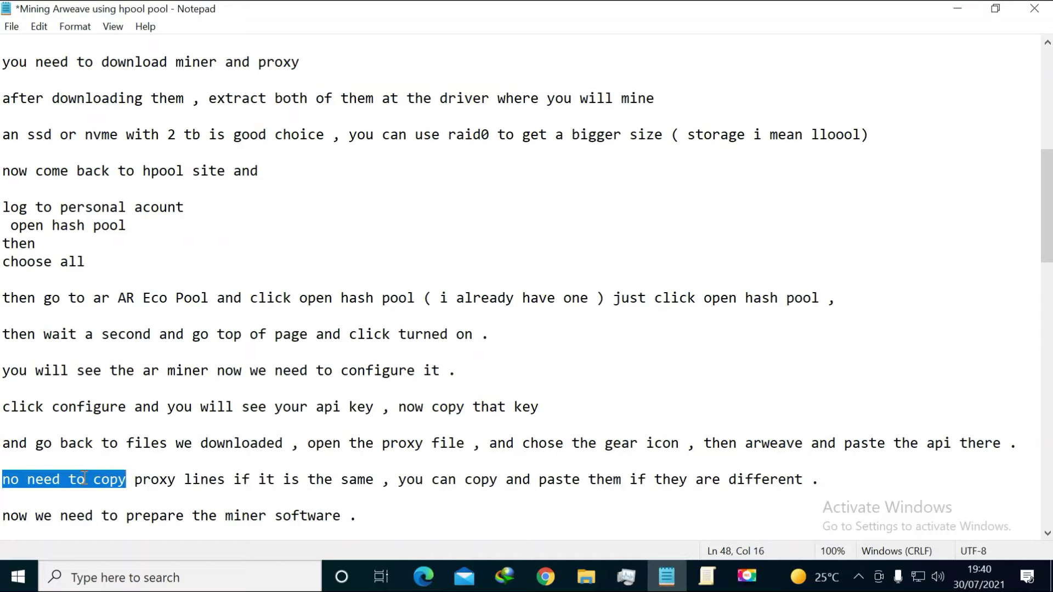
{"action": "left_click", "coordinate": [136, 489]}
{"action": "left_click", "coordinate": [544, 576]}
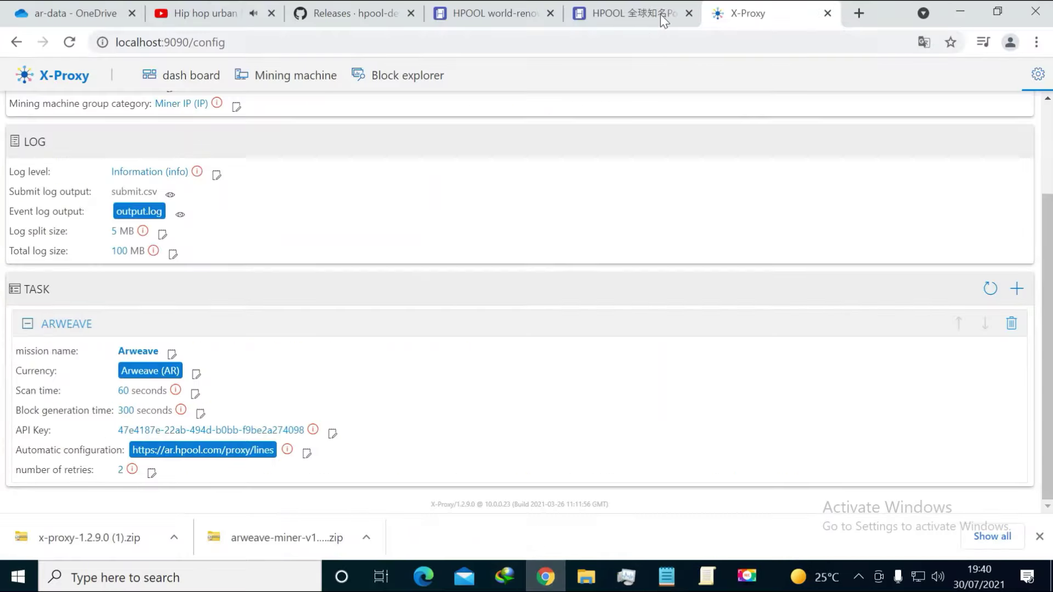
{"action": "left_click", "coordinate": [629, 6]}
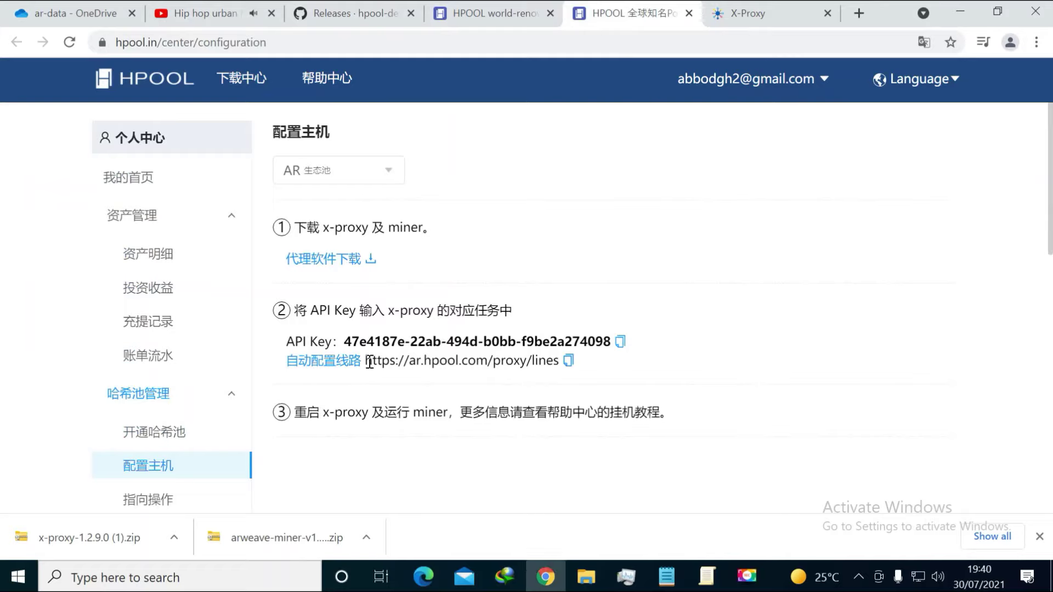
{"action": "left_click_drag", "start_coordinate": [370, 362], "coordinate": [555, 362]}
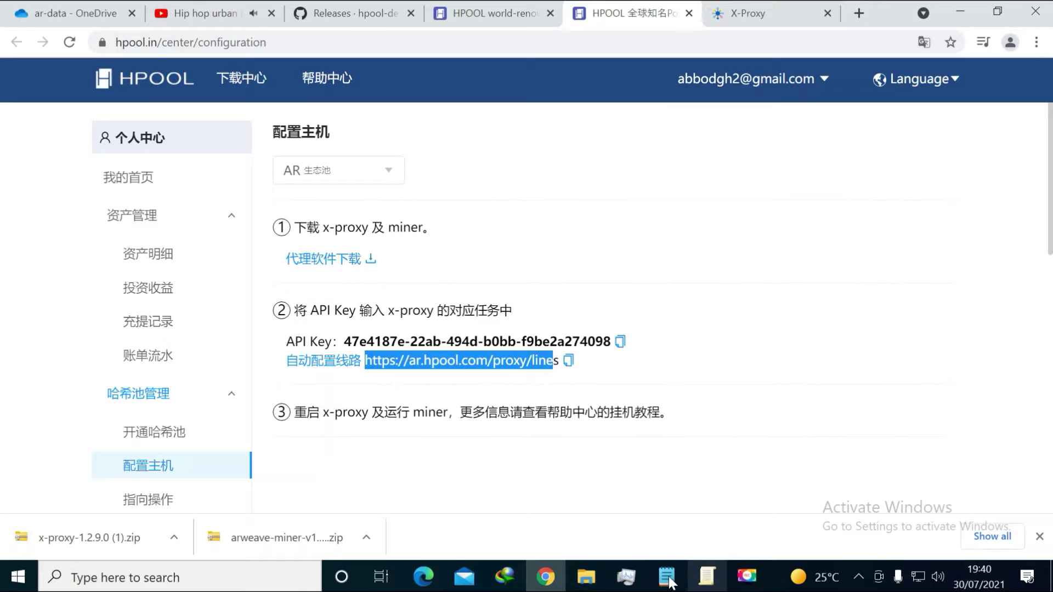
{"action": "left_click", "coordinate": [747, 19]}
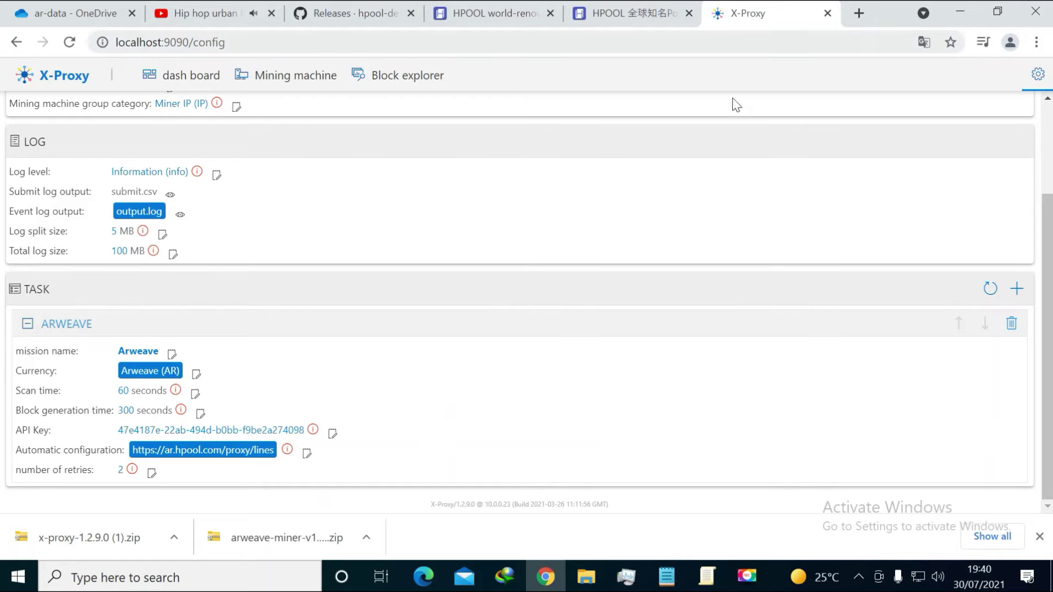
Return to the Notepad guide and review the line about preparing the miner software.
{"action": "left_click", "coordinate": [666, 576]}
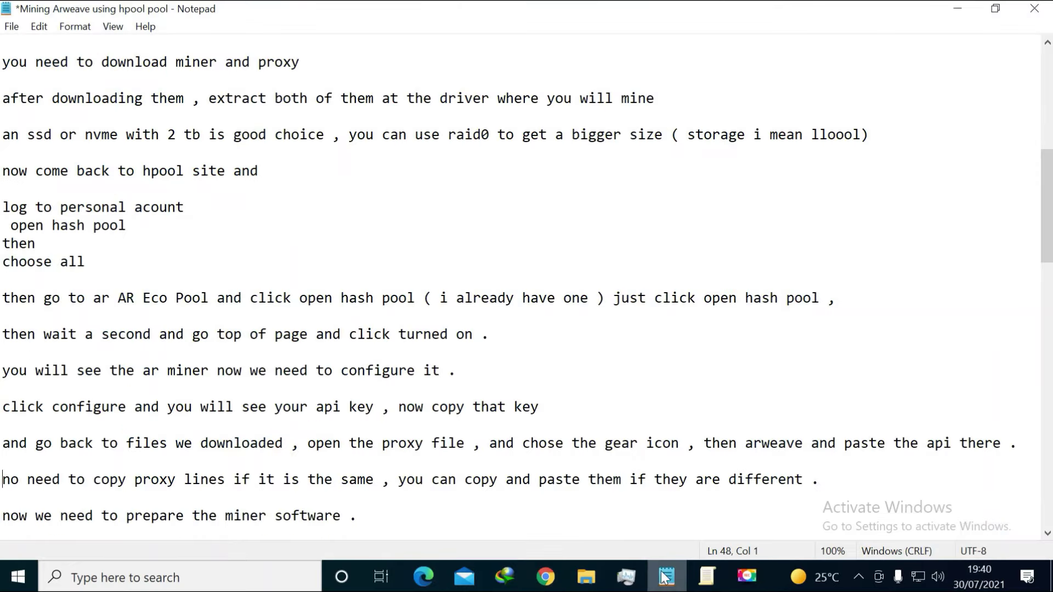
{"action": "scroll", "coordinate": [299, 476], "scroll_direction": "down", "scroll_amount": 1}
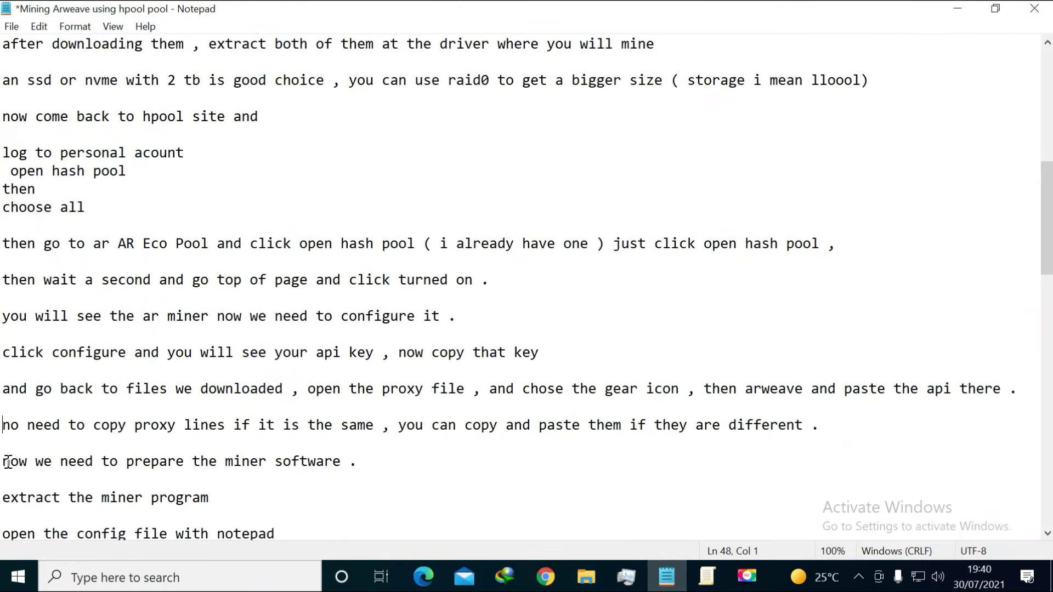
{"action": "left_click_drag", "start_coordinate": [344, 459], "coordinate": [2, 460]}
{"action": "left_click_drag", "start_coordinate": [344, 460], "coordinate": [5, 466]}
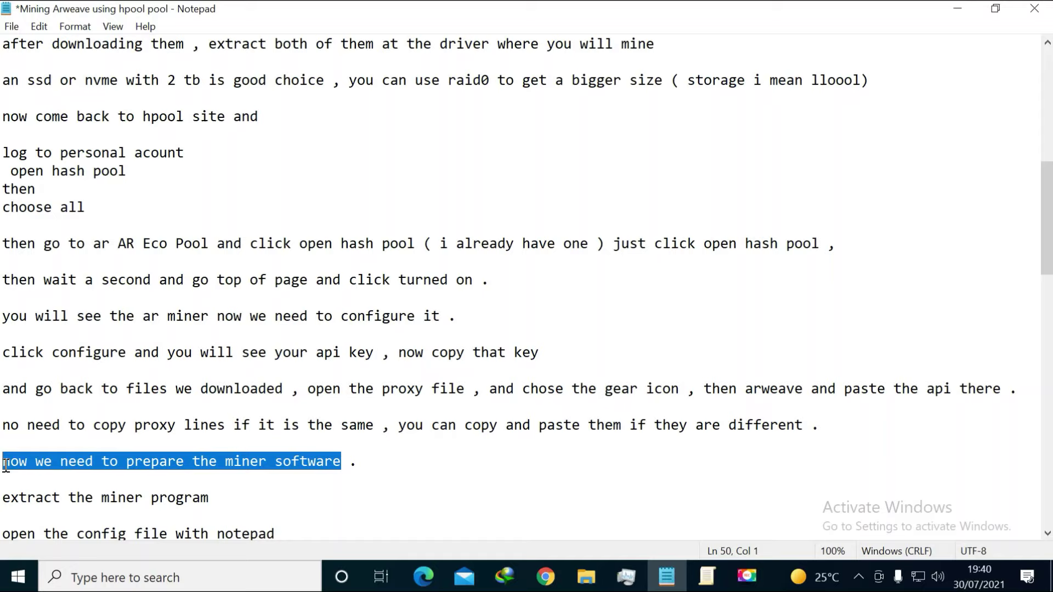
{"action": "left_click", "coordinate": [287, 479]}
{"action": "left_click_drag", "start_coordinate": [343, 460], "coordinate": [21, 463]}
{"action": "left_click", "coordinate": [311, 485]}
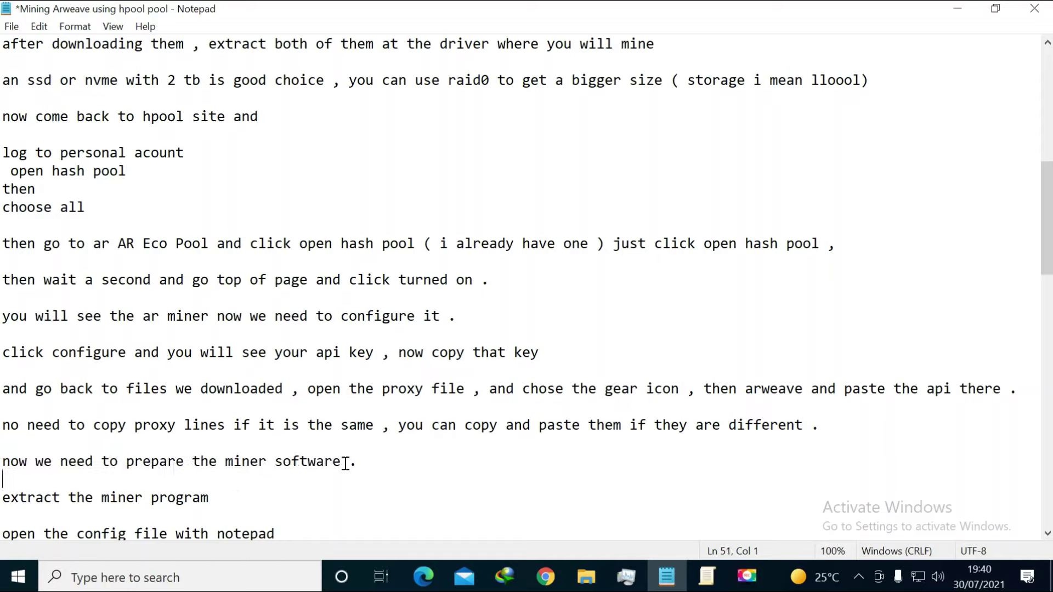
{"action": "left_click_drag", "start_coordinate": [338, 460], "coordinate": [5, 461]}
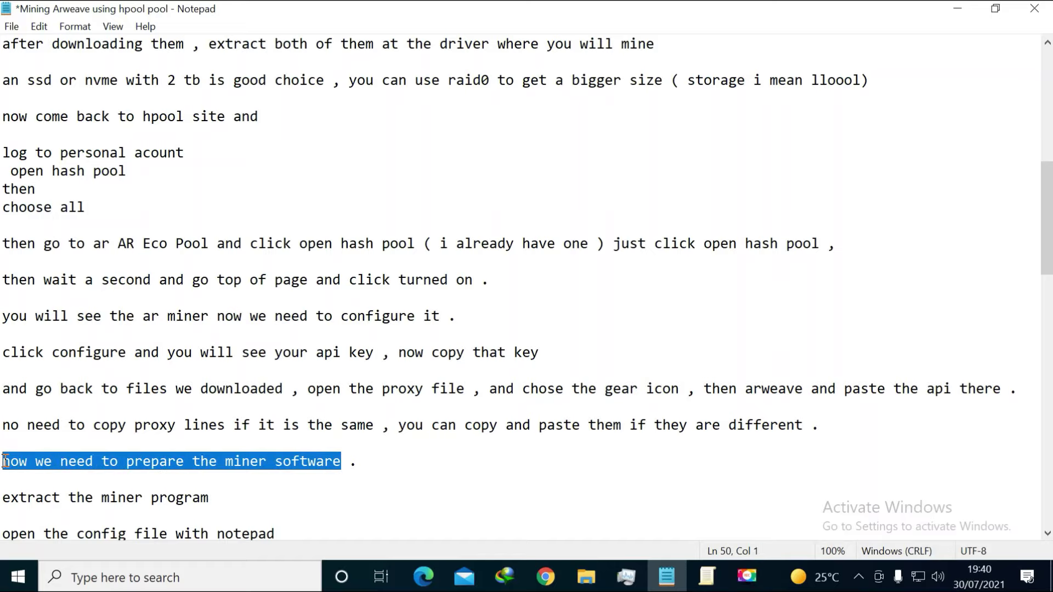
{"action": "left_click", "coordinate": [226, 479]}
{"action": "left_click_drag", "start_coordinate": [344, 461], "coordinate": [10, 461]}
{"action": "scroll", "coordinate": [188, 395], "scroll_direction": "down", "scroll_amount": 2}
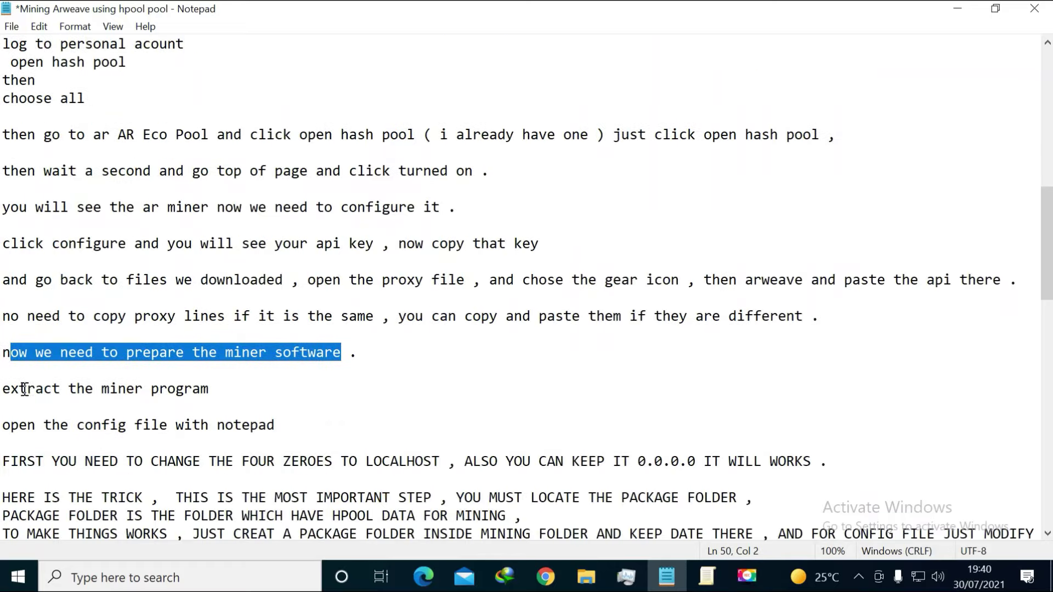
Review the guide's lines about extracting the miner program and opening the config file with Notepad.
{"action": "left_click_drag", "start_coordinate": [4, 389], "coordinate": [221, 390]}
{"action": "left_click", "coordinate": [7, 414]}
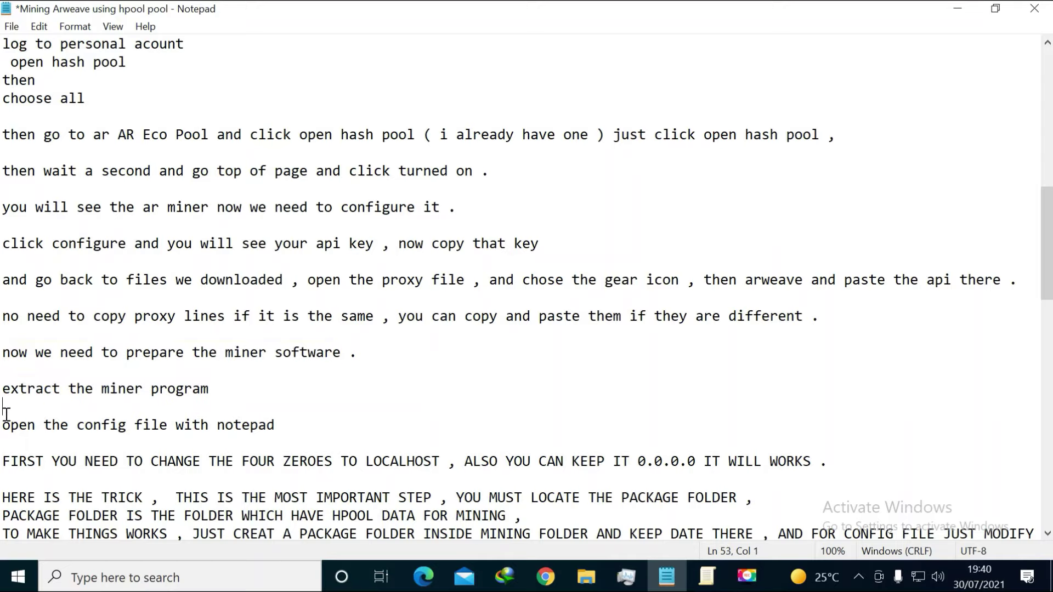
{"action": "left_click_drag", "start_coordinate": [4, 421], "coordinate": [304, 423]}
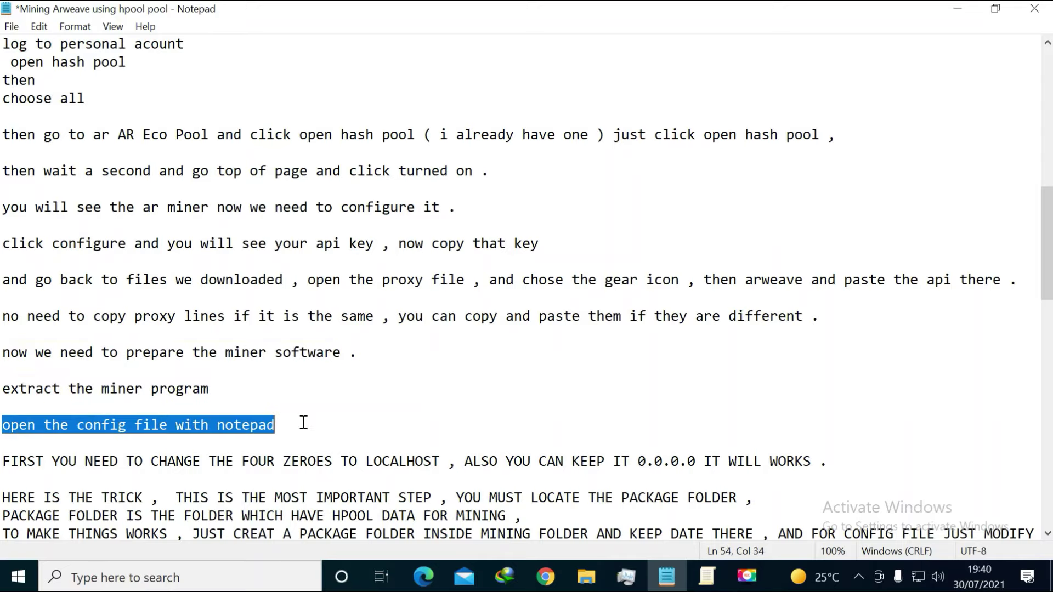
{"action": "scroll", "coordinate": [269, 420], "scroll_direction": "down", "scroll_amount": 1}
{"action": "left_click", "coordinate": [239, 370]}
{"action": "left_click_drag", "start_coordinate": [290, 371], "coordinate": [3, 370]}
{"action": "left_click", "coordinate": [85, 370]}
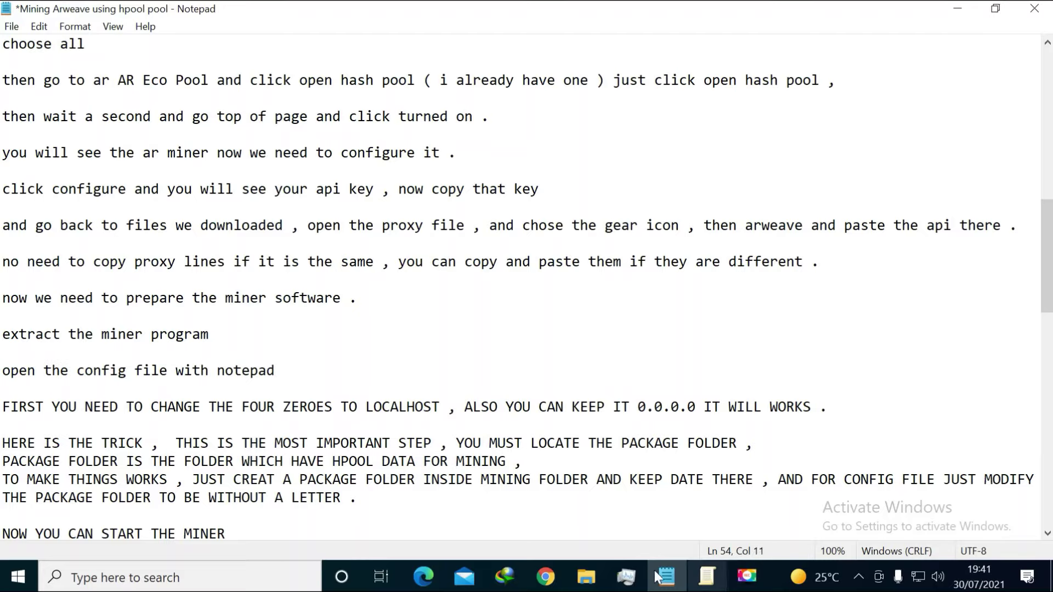
Switch to File Explorer, return to the arweaveminer folder and open arweave-miner-v1.0.7.5 inside arweave-miner-v1.0.7.5 (1).
{"action": "left_click", "coordinate": [585, 575]}
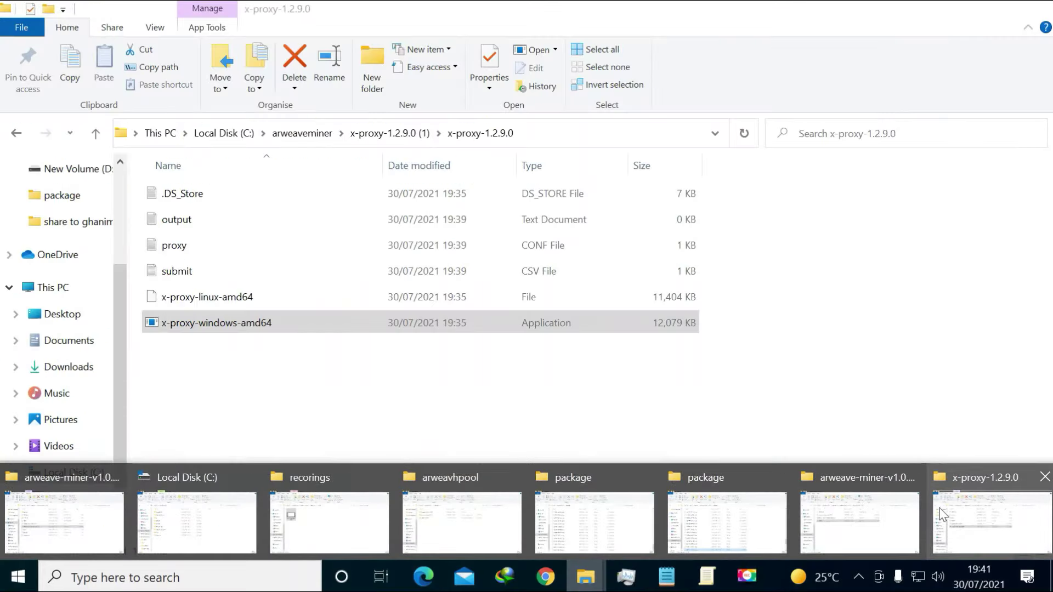
{"action": "mouse_move", "coordinate": [883, 523]}
{"action": "left_click", "coordinate": [986, 526]}
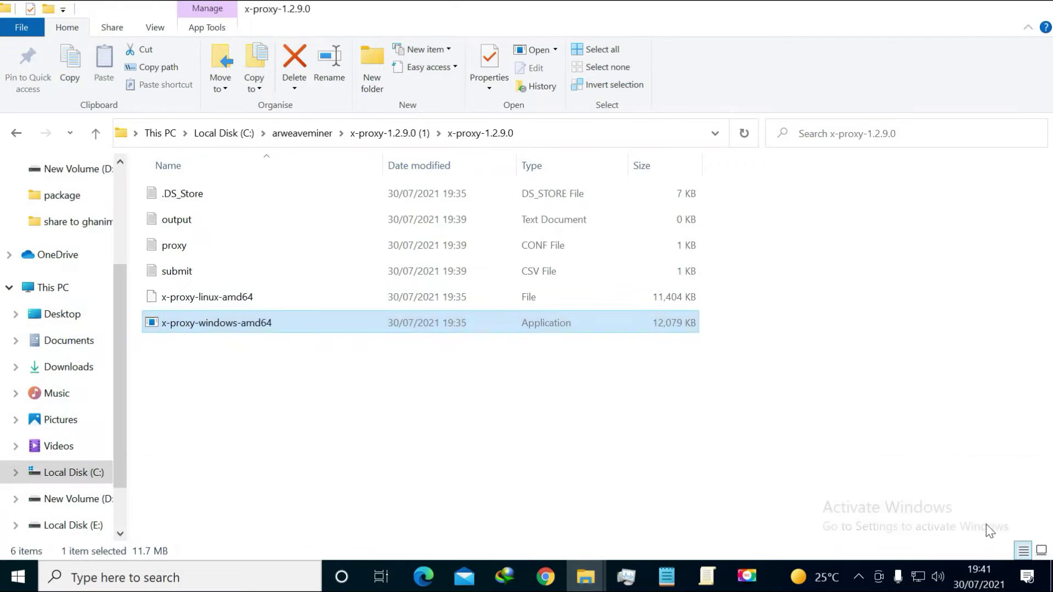
{"action": "left_click", "coordinate": [18, 134]}
{"action": "left_click", "coordinate": [18, 134]}
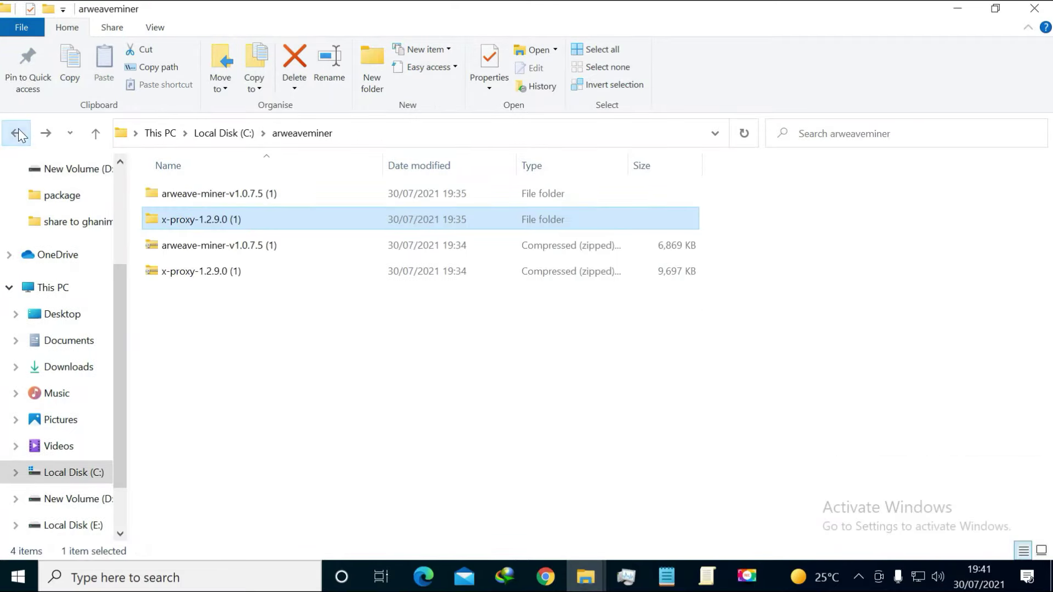
{"action": "left_click", "coordinate": [204, 194]}
{"action": "double_click", "coordinate": [204, 195]}
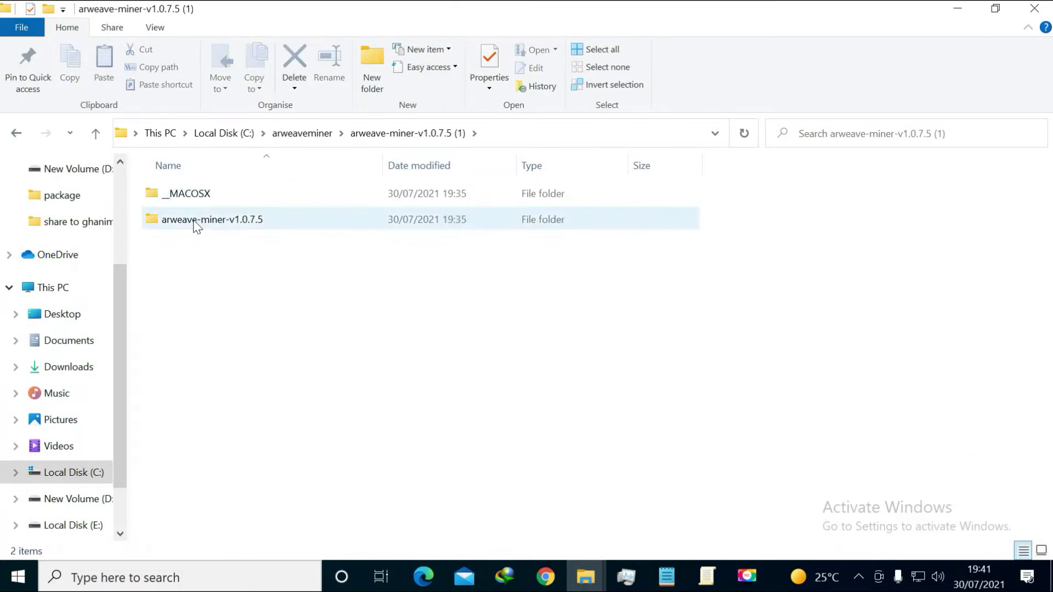
{"action": "double_click", "coordinate": [196, 220]}
Open the miner's config YML file with Notepad.
{"action": "right_click", "coordinate": [178, 274]}
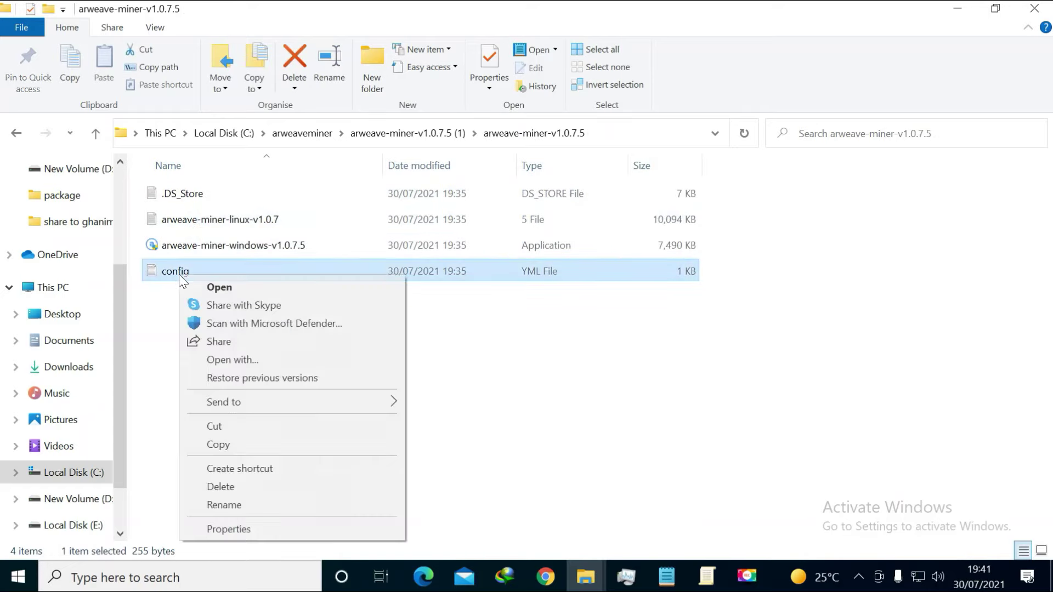
{"action": "left_click", "coordinate": [265, 358]}
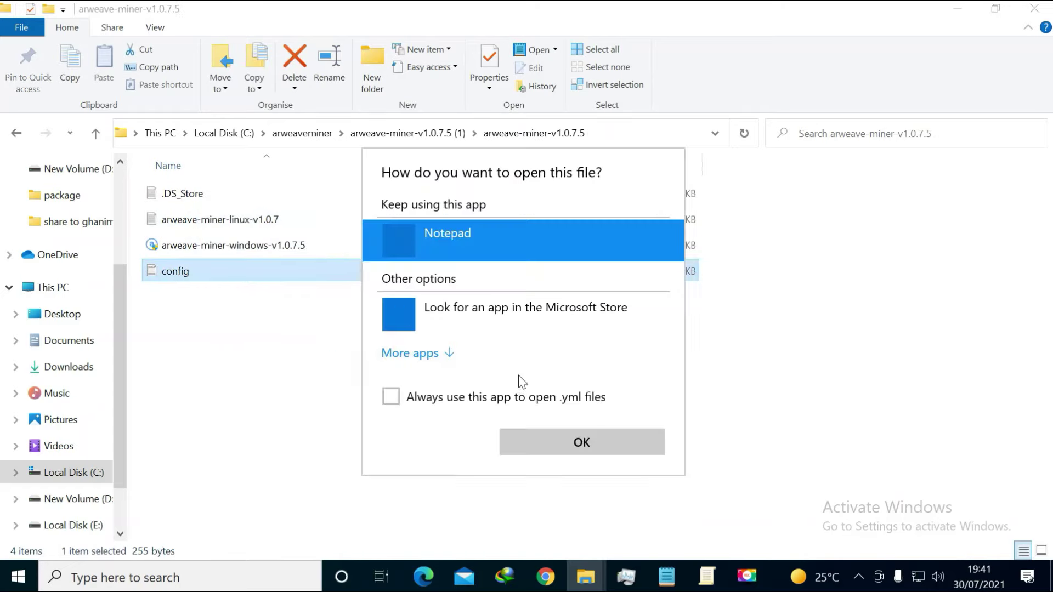
{"action": "double_click", "coordinate": [432, 236]}
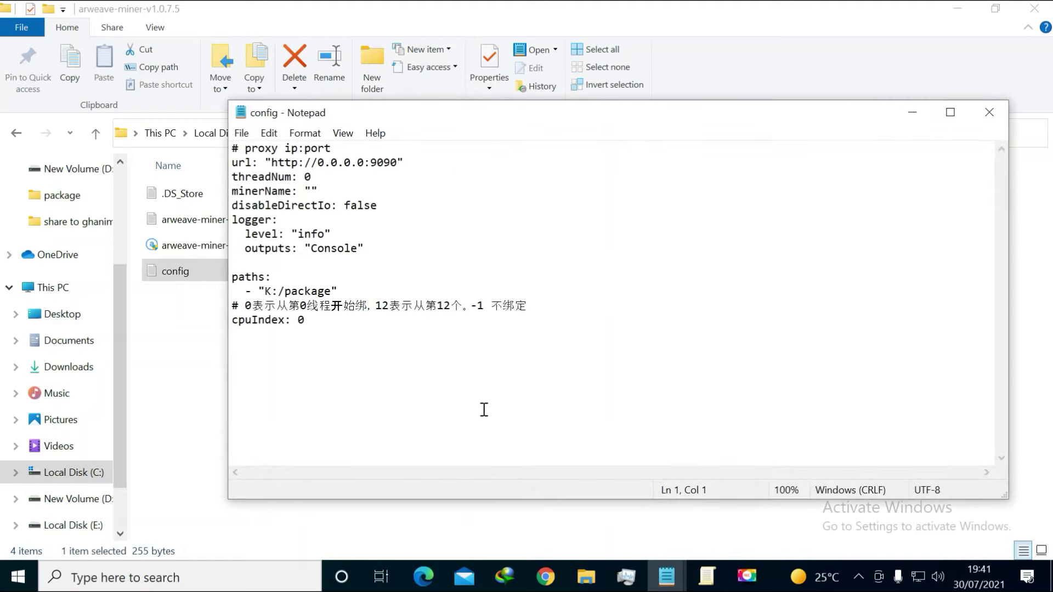
Examine the 0.0.0.0 address in the config's url line and the guide's instruction about changing the four zeroes to localhost.
{"action": "left_click_drag", "start_coordinate": [278, 152], "coordinate": [325, 150]}
{"action": "left_click", "coordinate": [277, 166]}
{"action": "left_click_drag", "start_coordinate": [258, 163], "coordinate": [317, 163]}
{"action": "left_click", "coordinate": [364, 176]}
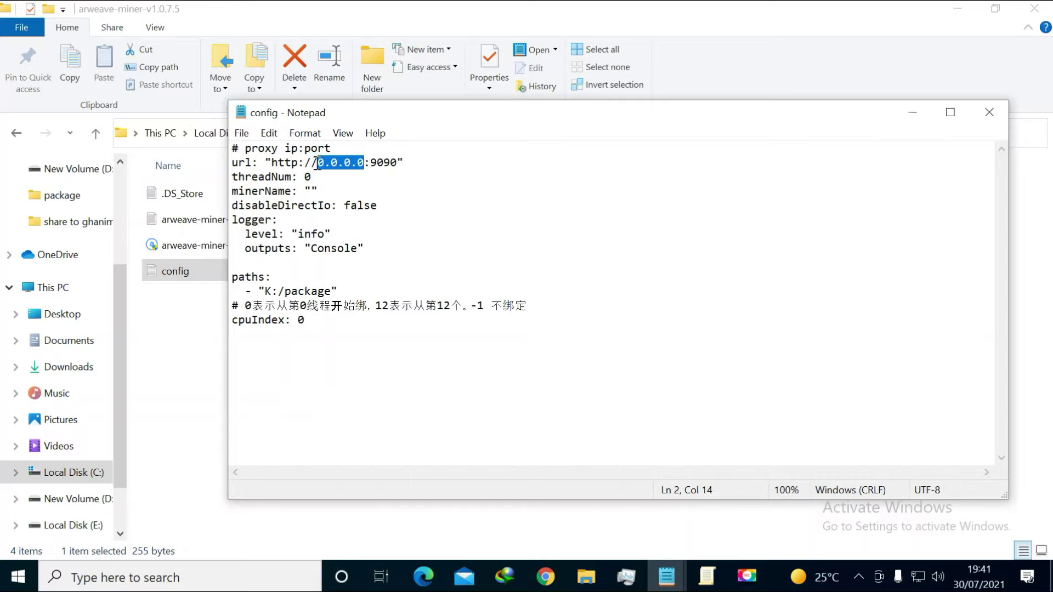
{"action": "left_click", "coordinate": [667, 573]}
{"action": "left_click", "coordinate": [574, 510]}
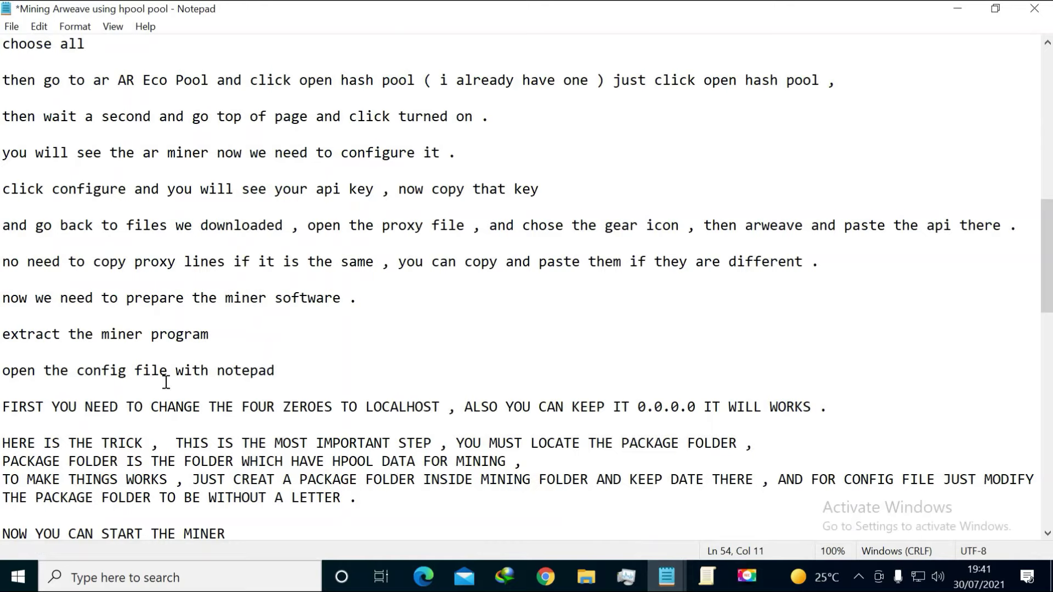
{"action": "left_click_drag", "start_coordinate": [275, 408], "coordinate": [364, 409]}
{"action": "left_click", "coordinate": [437, 407]}
Copy localhost from the X-Proxy page address in Chrome and paste it over 0.0.0.0 in the config file's url line.
{"action": "left_click", "coordinate": [545, 575]}
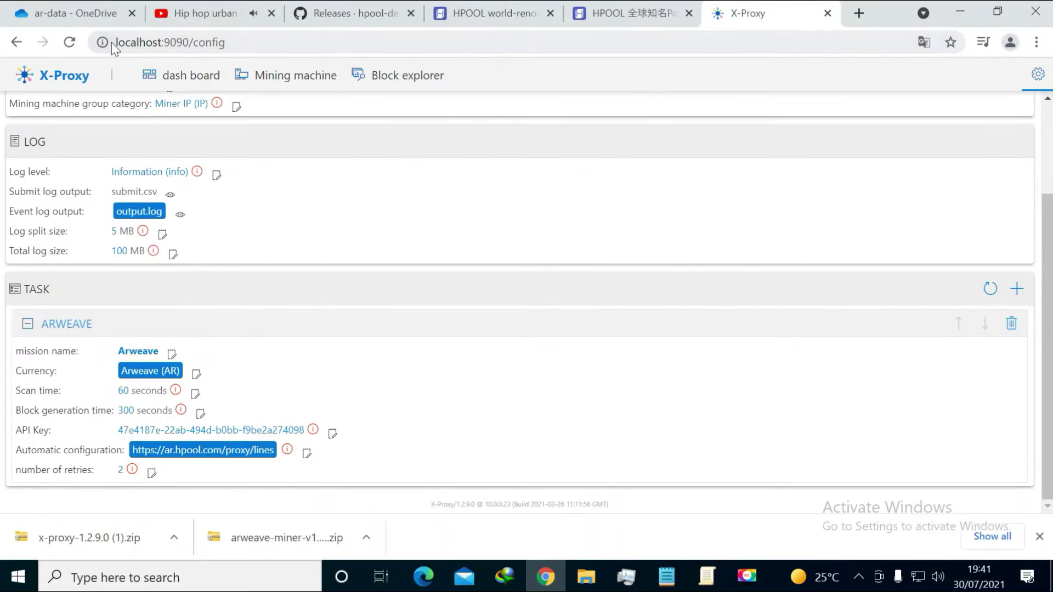
{"action": "left_click_drag", "start_coordinate": [116, 42], "coordinate": [159, 40]}
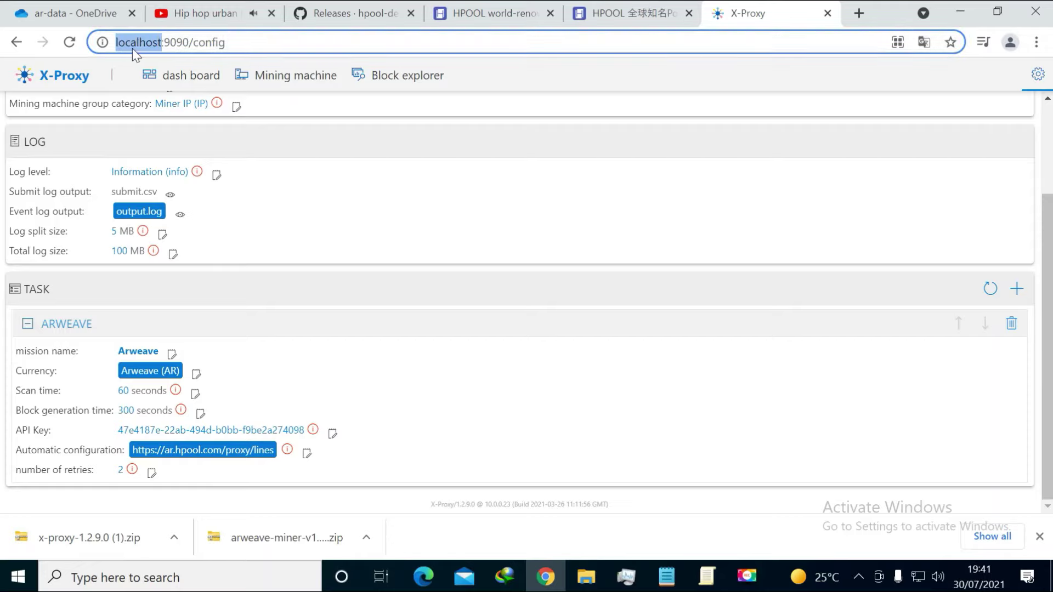
{"action": "right_click", "coordinate": [146, 32]}
{"action": "left_click", "coordinate": [189, 124]}
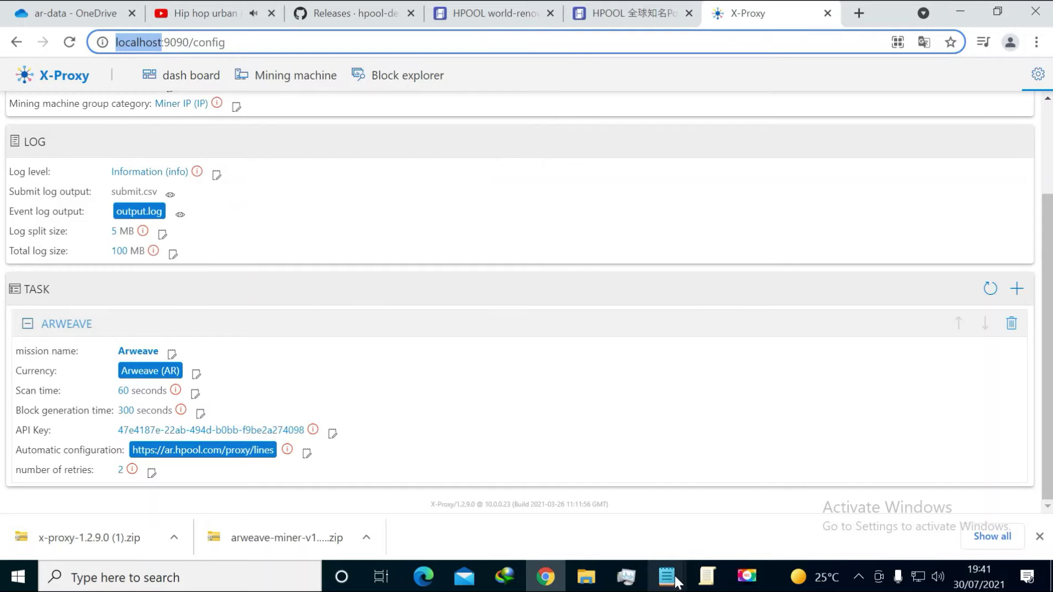
{"action": "mouse_move", "coordinate": [676, 581]}
{"action": "left_click", "coordinate": [704, 502]}
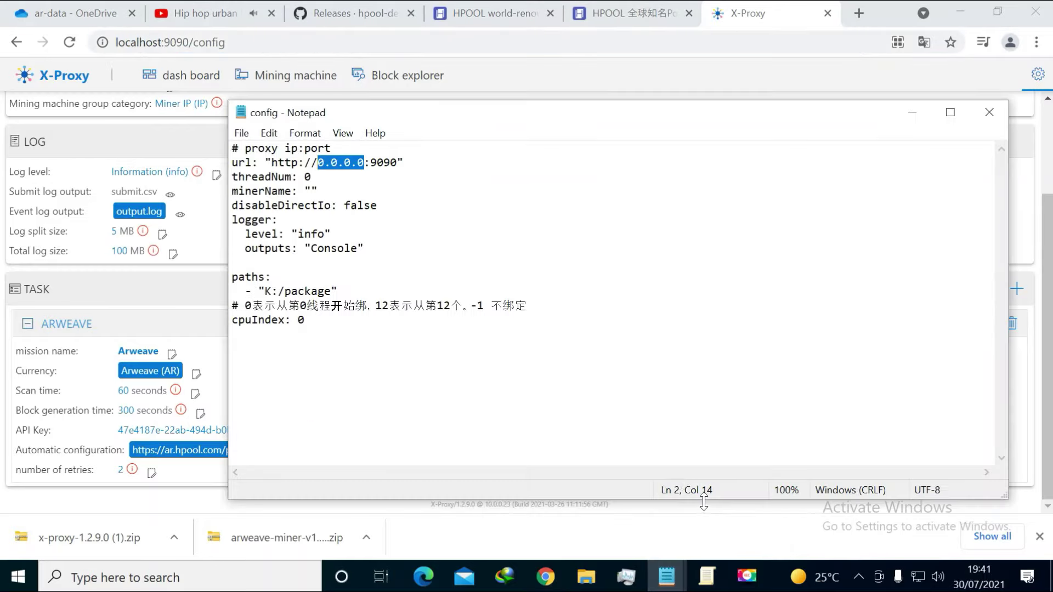
{"action": "right_click", "coordinate": [358, 160]}
{"action": "left_click", "coordinate": [397, 233]}
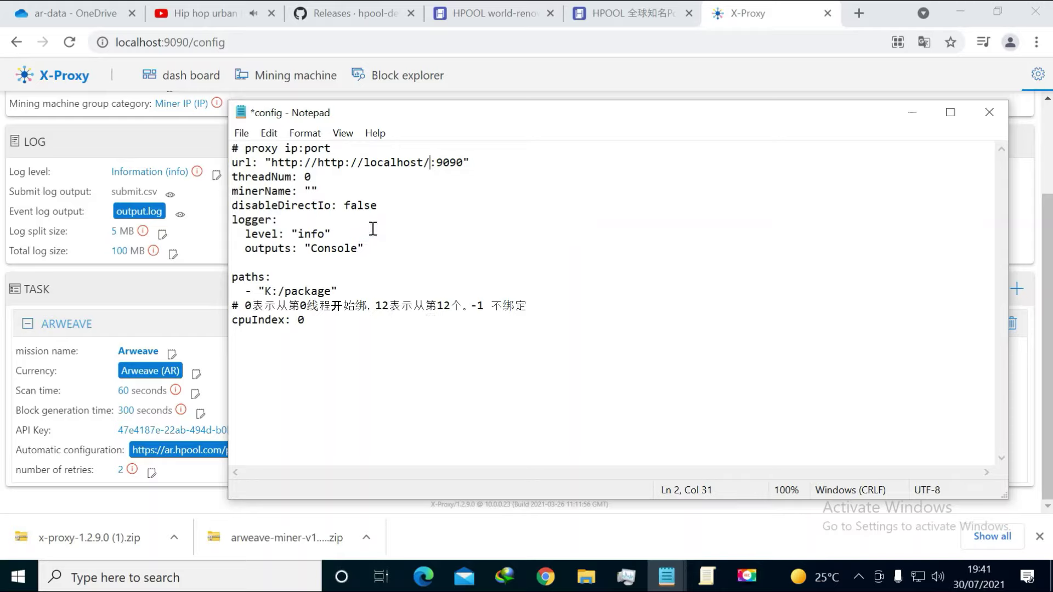
{"action": "key", "text": "BackSpace"}
{"action": "left_click", "coordinate": [318, 163]}
{"action": "key", "text": "BackSpace"}
{"action": "key", "text": "BackSpace"}
{"action": "key", "text": "BackSpace"}
{"action": "key", "text": "BackSpace"}
{"action": "key", "text": "BackSpace"}
{"action": "key", "text": "BackSpace"}
{"action": "key", "text": "BackSpace"}
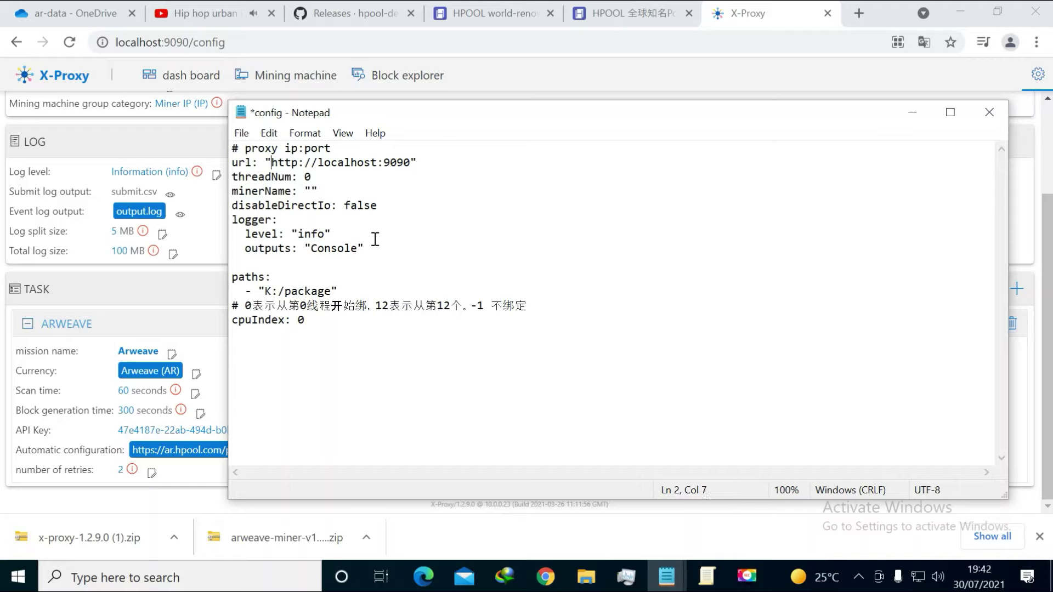
Save the edited url in the miner's config file.
{"action": "left_click", "coordinate": [243, 136]}
{"action": "left_click", "coordinate": [272, 205]}
{"action": "left_click", "coordinate": [326, 175]}
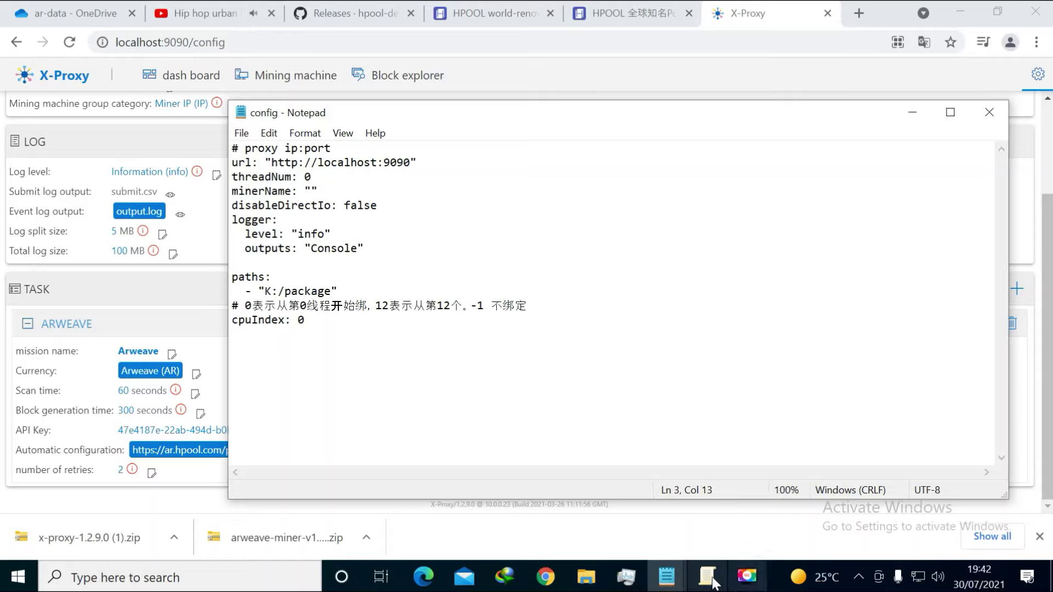
Examine the mining guide's instructions on locating the package folder, creating it inside the mining folder and modifying its config path.
{"action": "mouse_move", "coordinate": [707, 577]}
{"action": "left_click", "coordinate": [626, 514]}
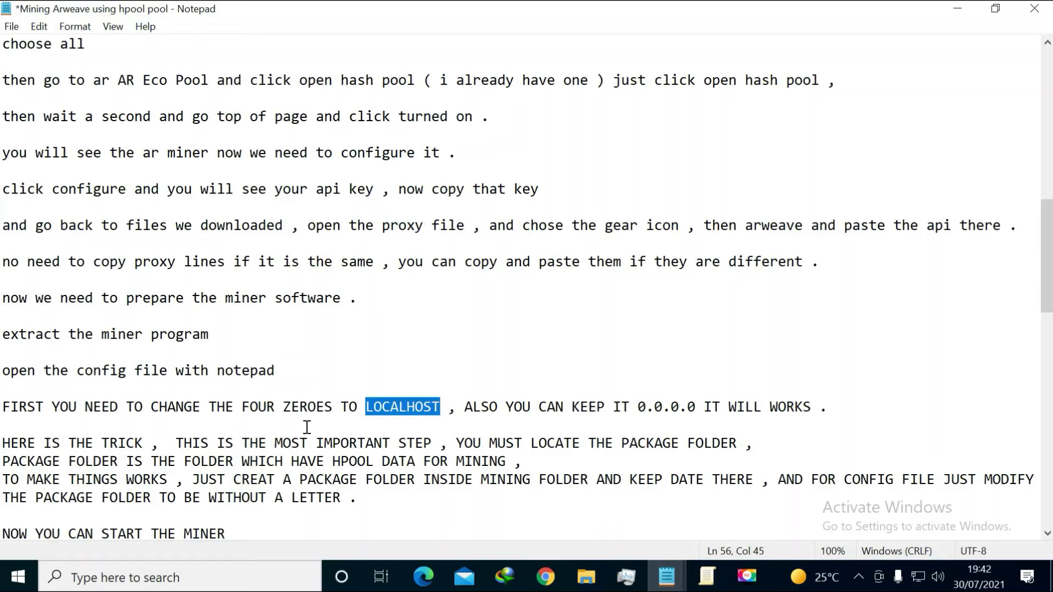
{"action": "scroll", "coordinate": [306, 428], "scroll_direction": "down", "scroll_amount": 2}
{"action": "left_click_drag", "start_coordinate": [5, 334], "coordinate": [384, 354]}
{"action": "left_click", "coordinate": [341, 389]}
{"action": "left_click", "coordinate": [365, 371], "text": "shift"}
{"action": "left_click_drag", "start_coordinate": [443, 334], "coordinate": [2, 333]}
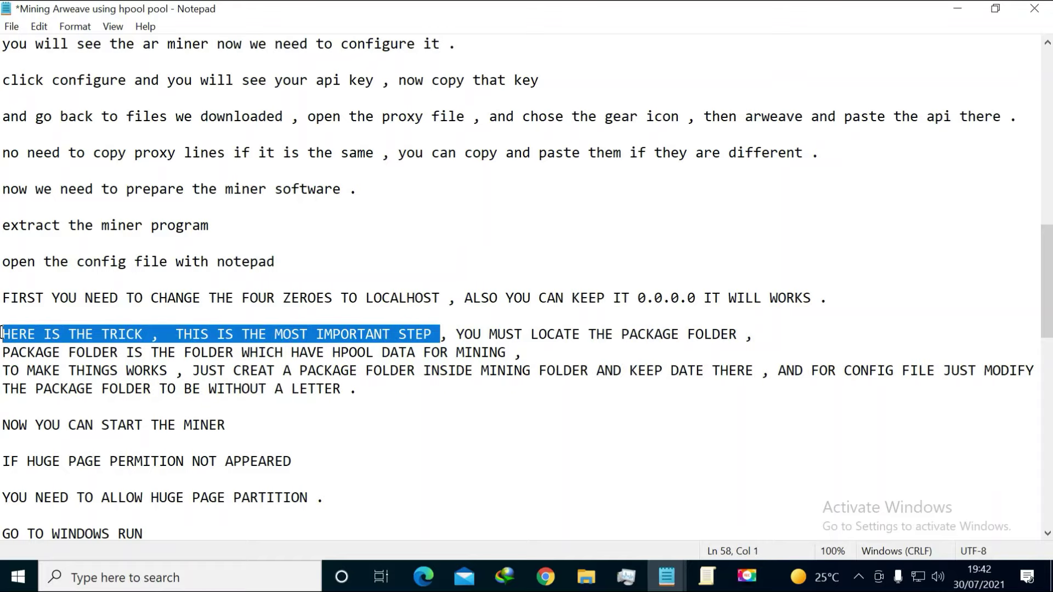
{"action": "left_click_drag", "start_coordinate": [745, 335], "coordinate": [2, 334]}
{"action": "left_click_drag", "start_coordinate": [756, 336], "coordinate": [10, 334]}
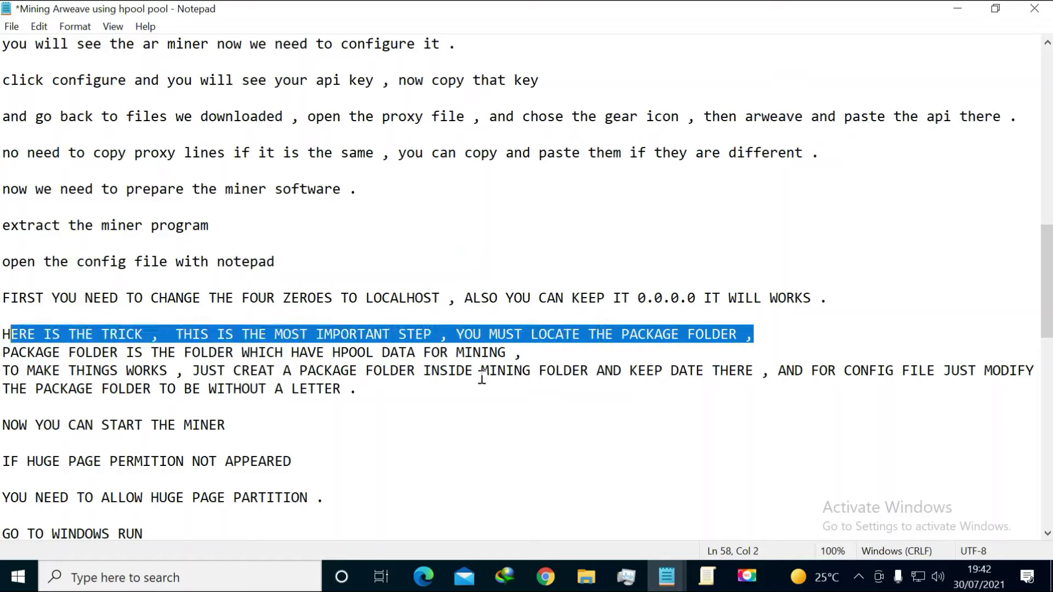
{"action": "left_click_drag", "start_coordinate": [514, 354], "coordinate": [6, 354]}
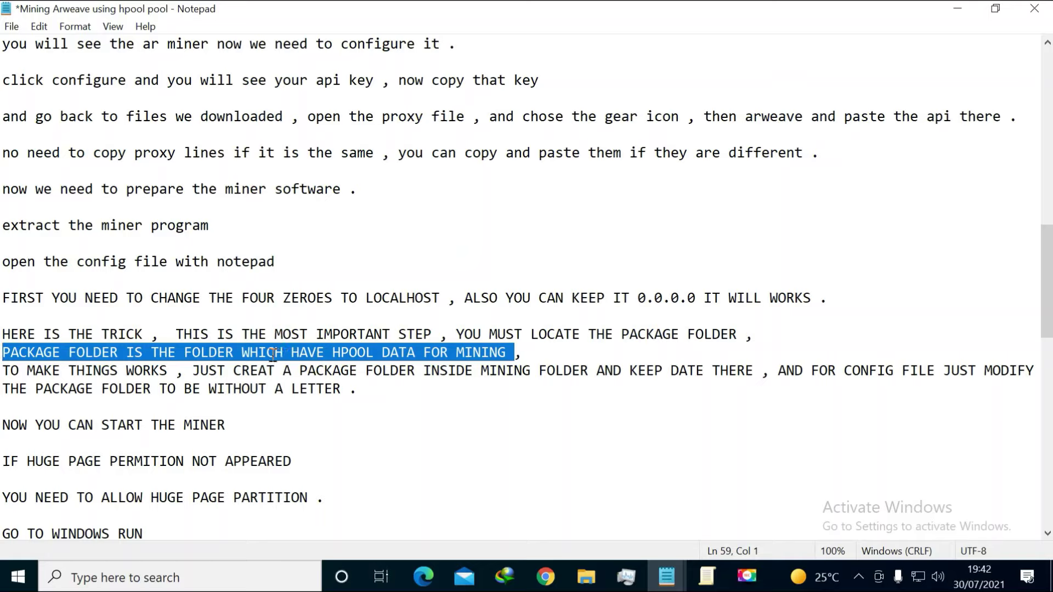
{"action": "left_click_drag", "start_coordinate": [497, 355], "coordinate": [1018, 376]}
{"action": "left_click", "coordinate": [12, 366]}
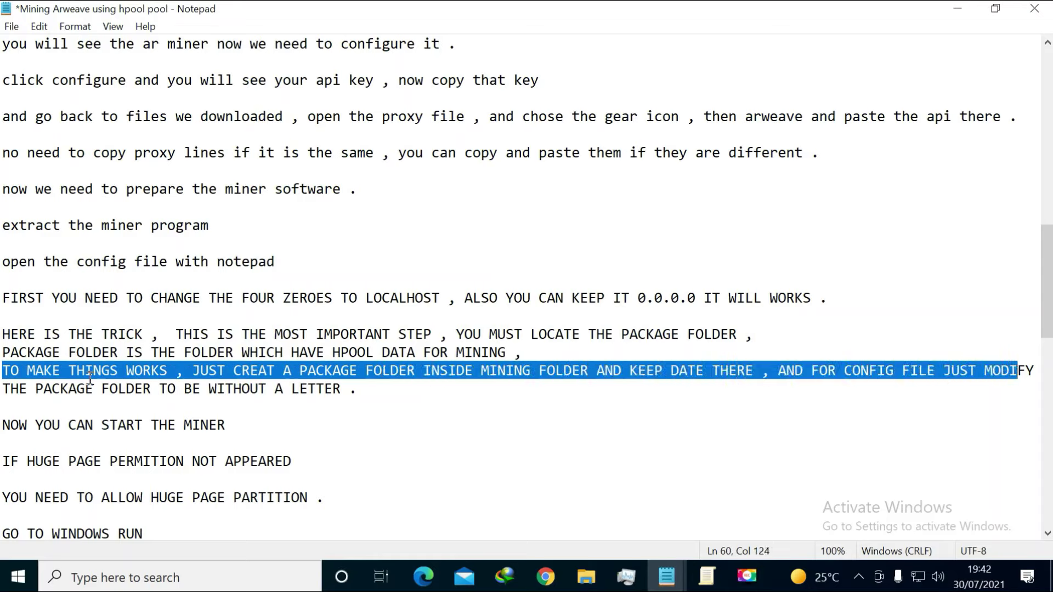
{"action": "left_click_drag", "start_coordinate": [7, 387], "coordinate": [359, 391]}
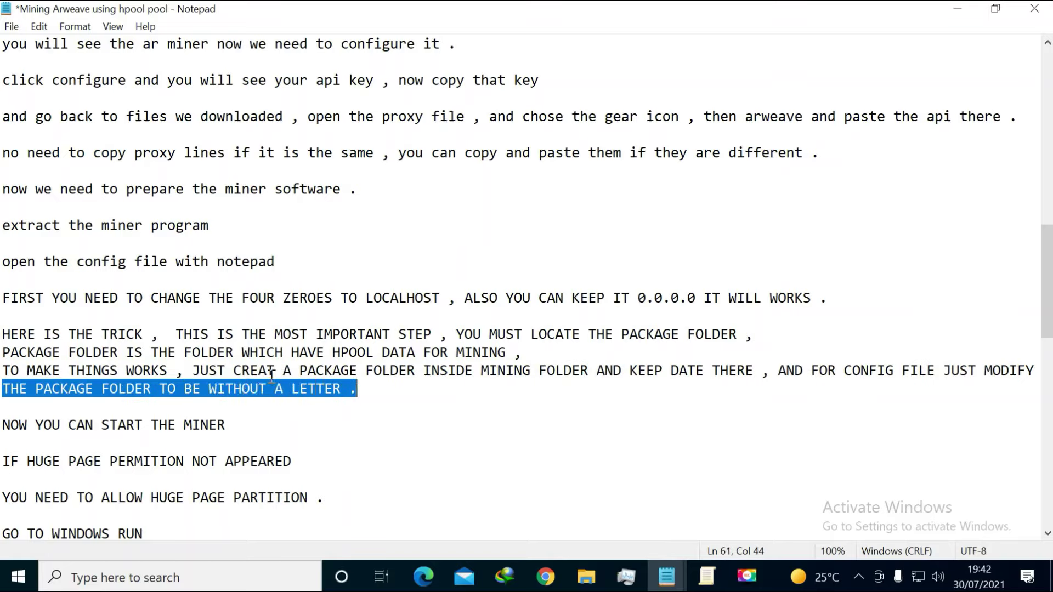
{"action": "left_click", "coordinate": [12, 370]}
{"action": "left_click_drag", "start_coordinate": [8, 370], "coordinate": [1041, 369]}
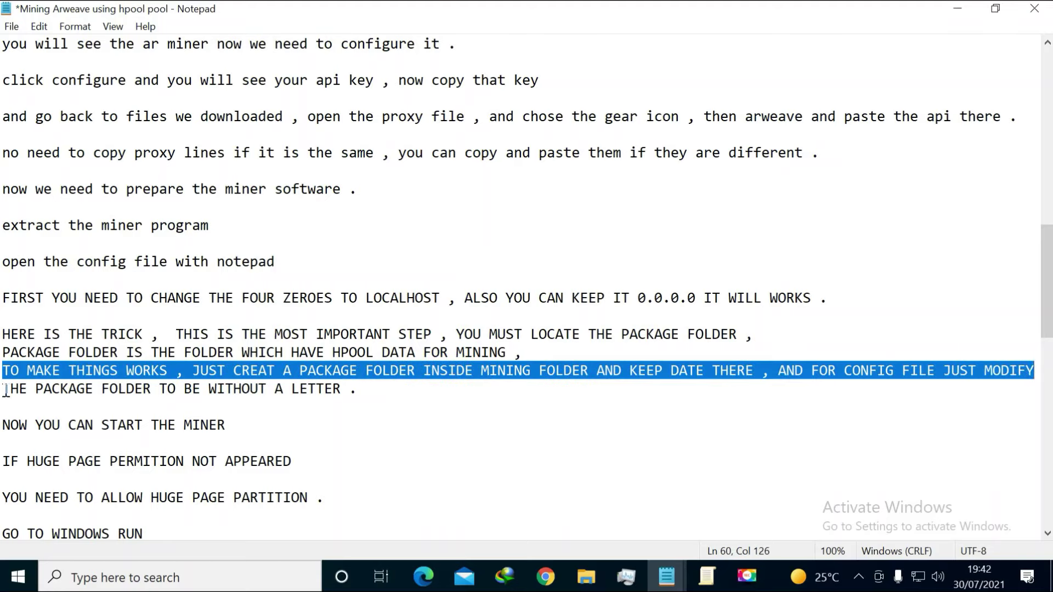
{"action": "left_click_drag", "start_coordinate": [5, 391], "coordinate": [350, 400]}
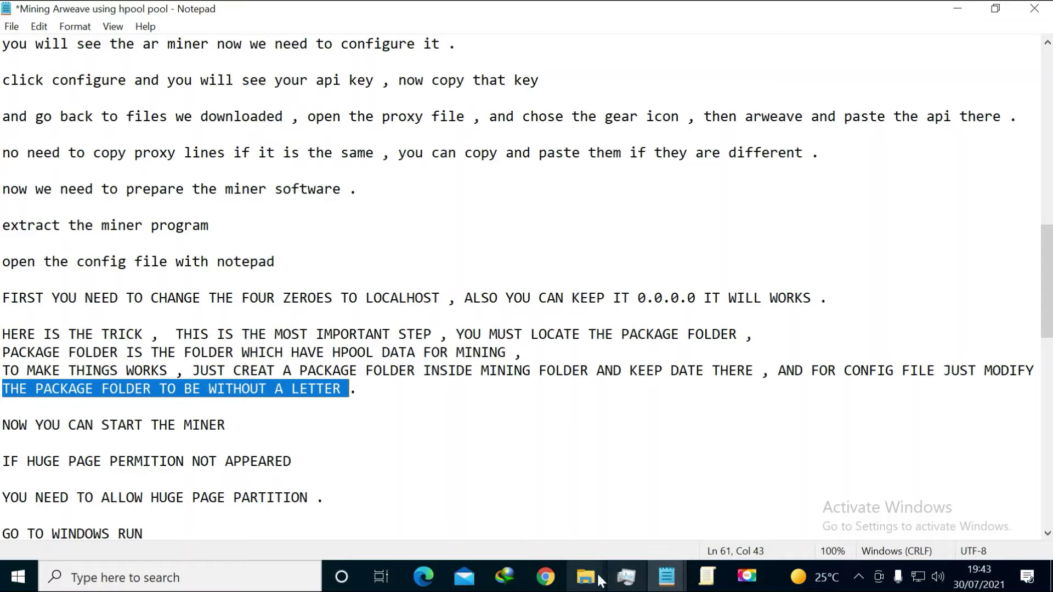
Create a folder named package inside the arweave-miner-v1.0.7.5 folder in File Explorer.
{"action": "mouse_move", "coordinate": [585, 576]}
{"action": "left_click", "coordinate": [959, 512]}
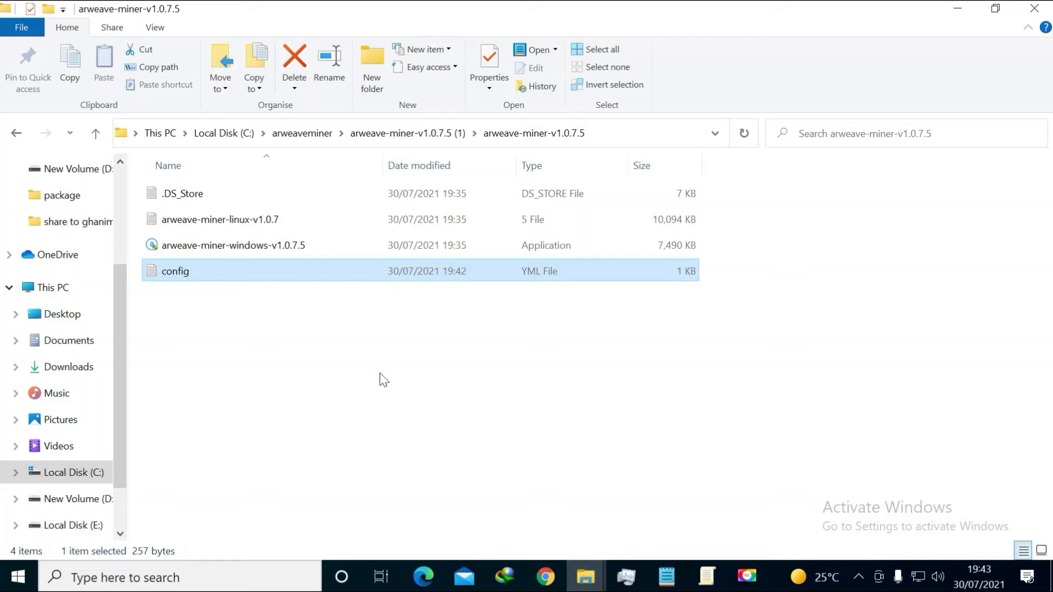
{"action": "left_click", "coordinate": [292, 363]}
{"action": "right_click", "coordinate": [291, 363]}
{"action": "mouse_move", "coordinate": [347, 328]}
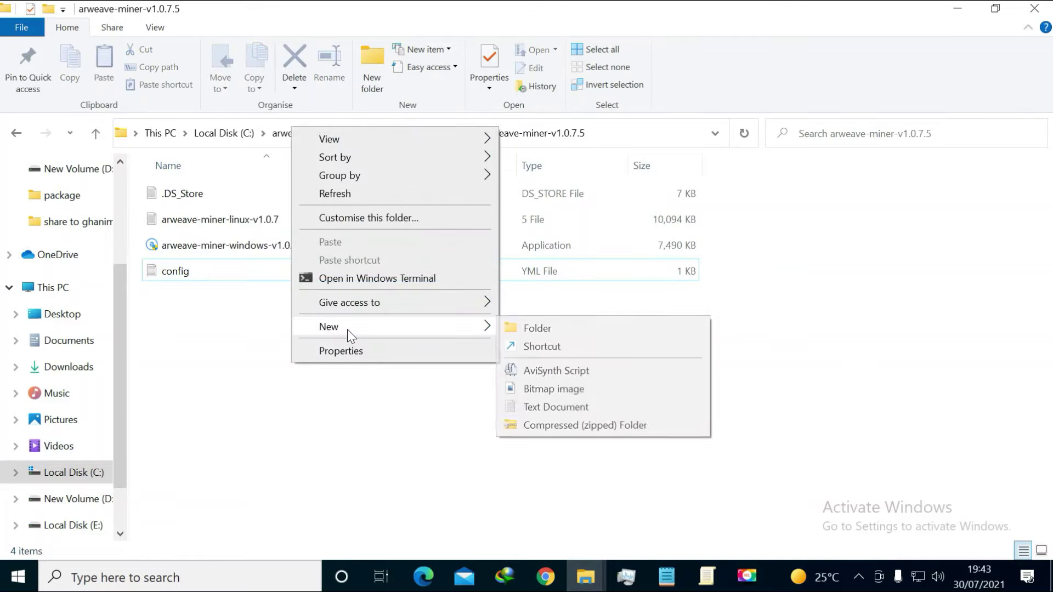
{"action": "left_click", "coordinate": [512, 329]}
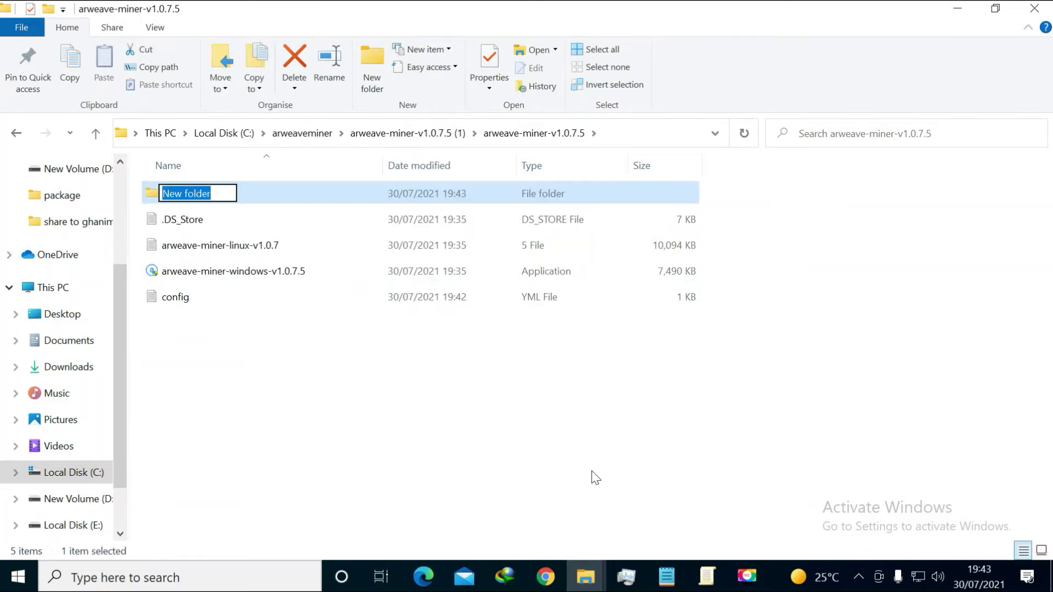
{"action": "type", "text": "packag"}
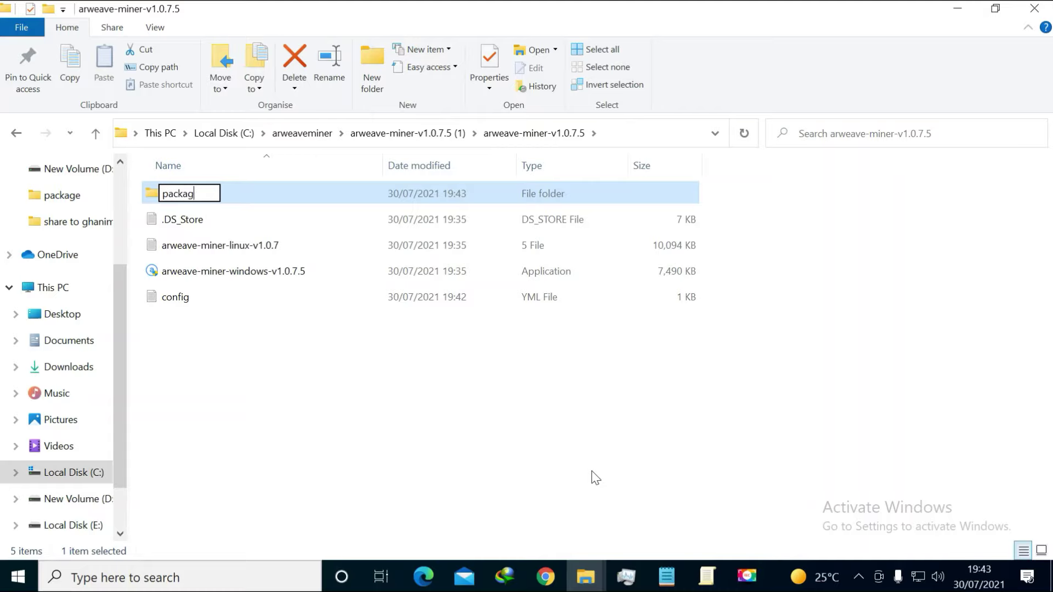
{"action": "type", "text": "e"}
{"action": "left_click", "coordinate": [496, 430]}
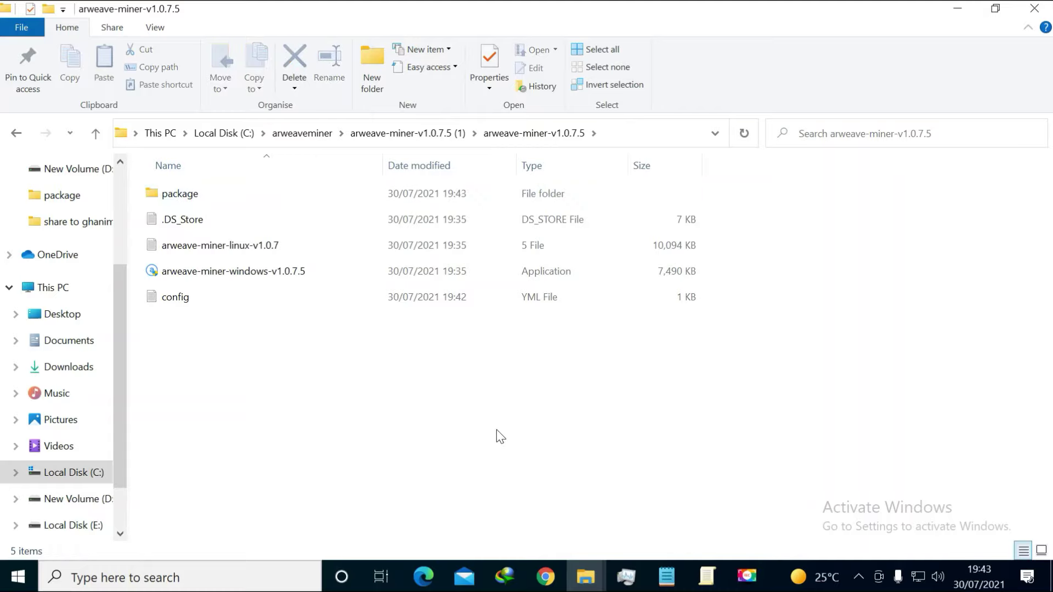
Remove the K:/ drive prefix so the config file's path reads "package", and save and close the file.
{"action": "left_click", "coordinate": [666, 576]}
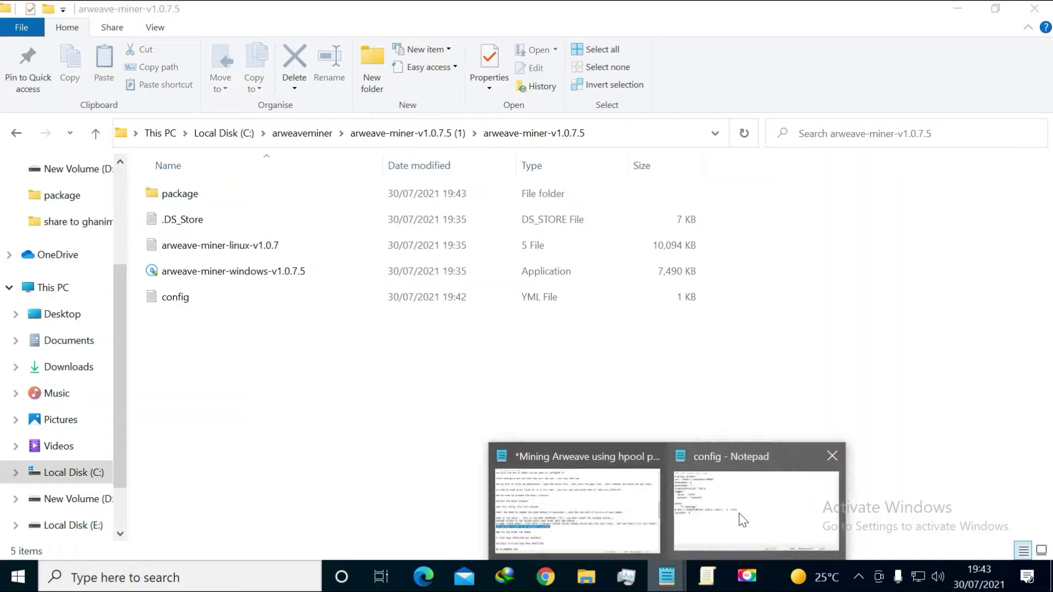
{"action": "left_click", "coordinate": [743, 520]}
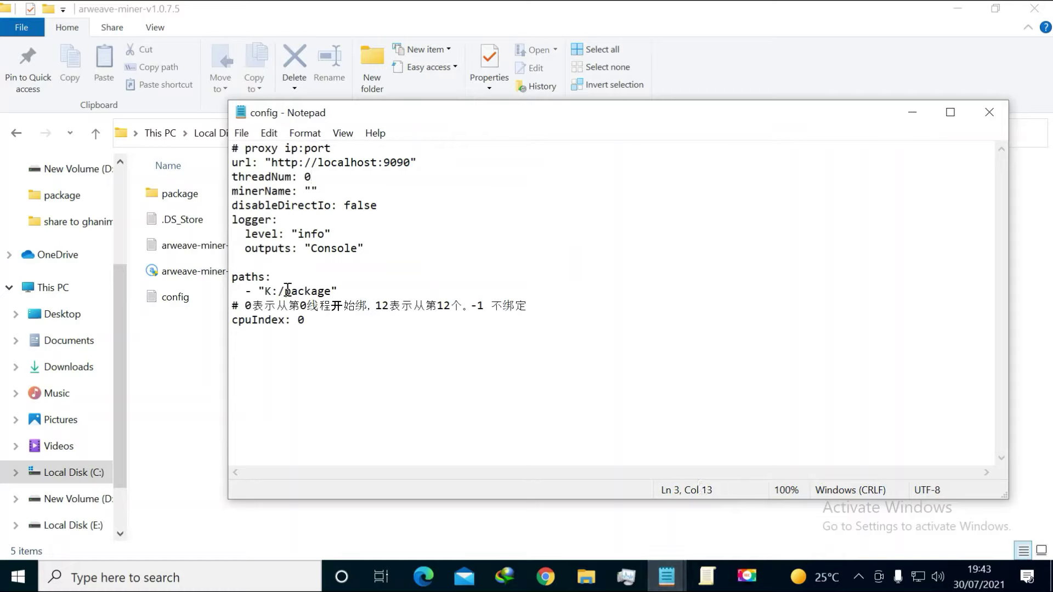
{"action": "left_click_drag", "start_coordinate": [285, 289], "coordinate": [267, 291]}
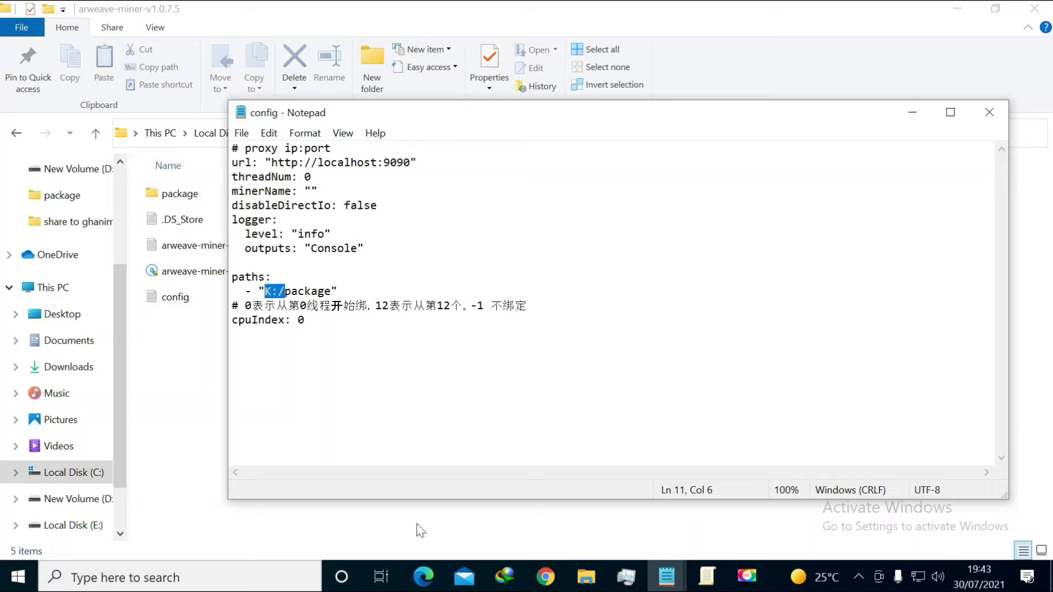
{"action": "key", "text": "BackSpace"}
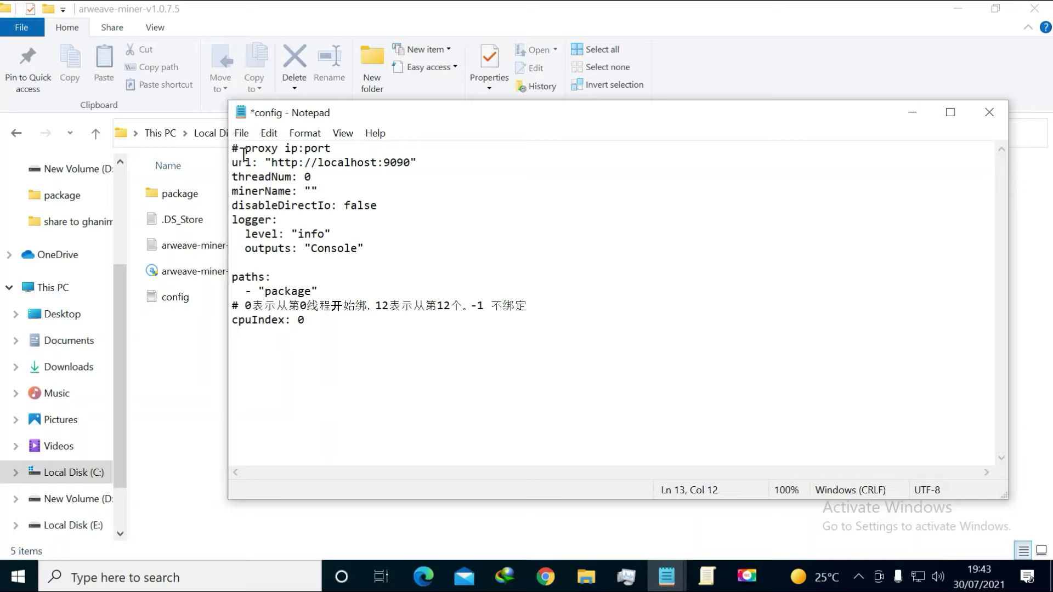
{"action": "left_click", "coordinate": [241, 133]}
{"action": "left_click", "coordinate": [267, 210]}
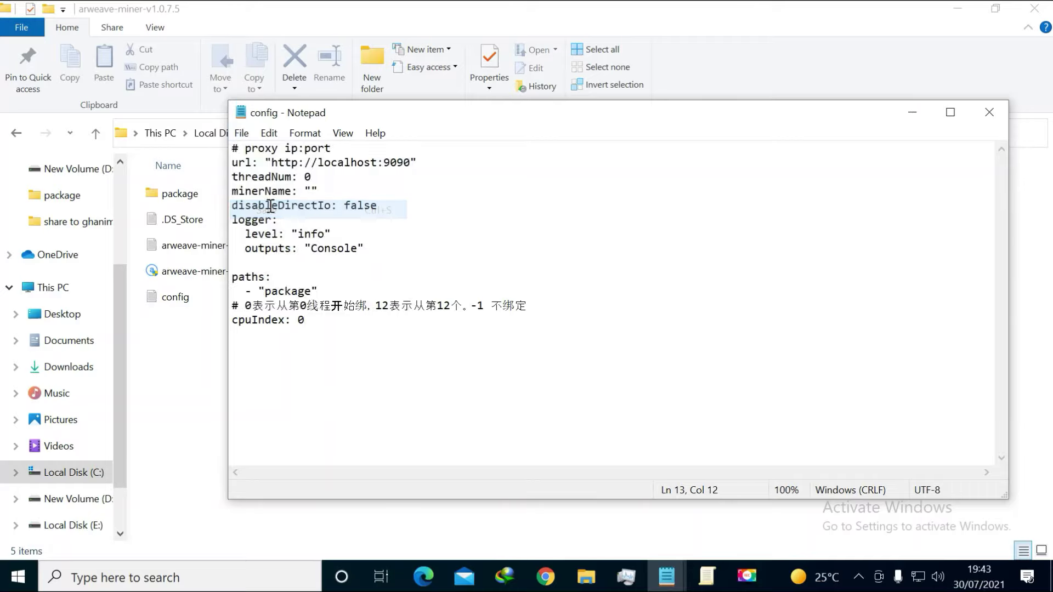
{"action": "left_click", "coordinate": [989, 112]}
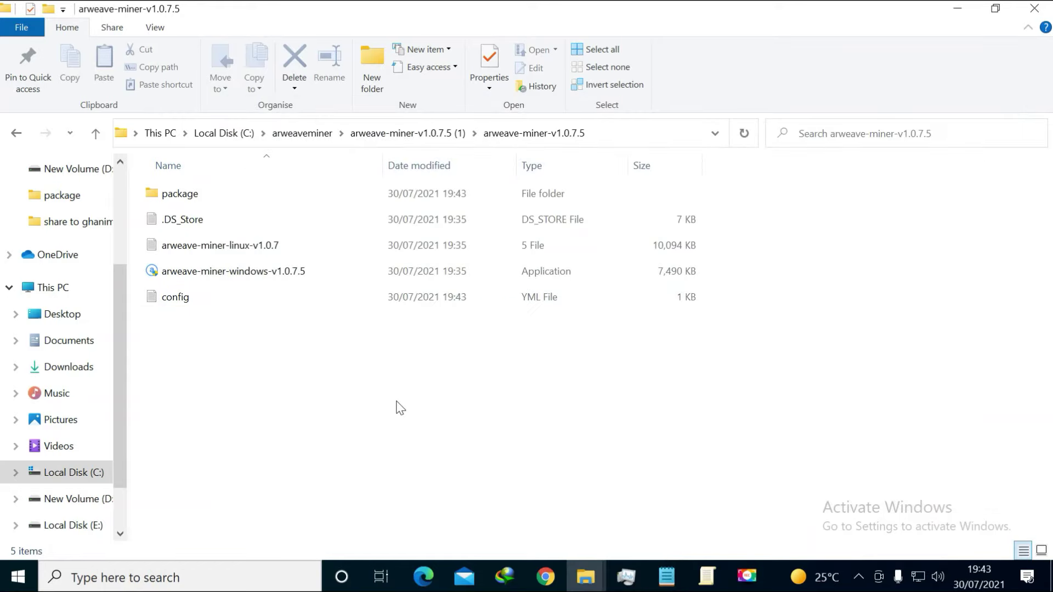
Examine the mining guide's instructions on starting the miner and allowing huge page permission through Windows Run.
{"action": "left_click", "coordinate": [667, 575]}
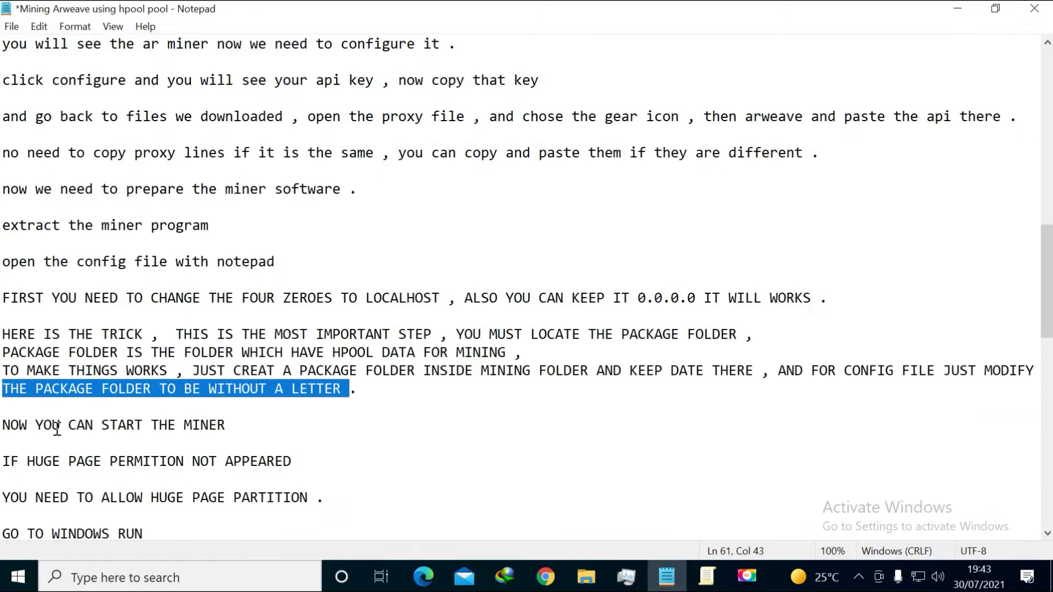
{"action": "left_click_drag", "start_coordinate": [5, 422], "coordinate": [242, 420]}
{"action": "scroll", "coordinate": [243, 420], "scroll_direction": "down", "scroll_amount": 1}
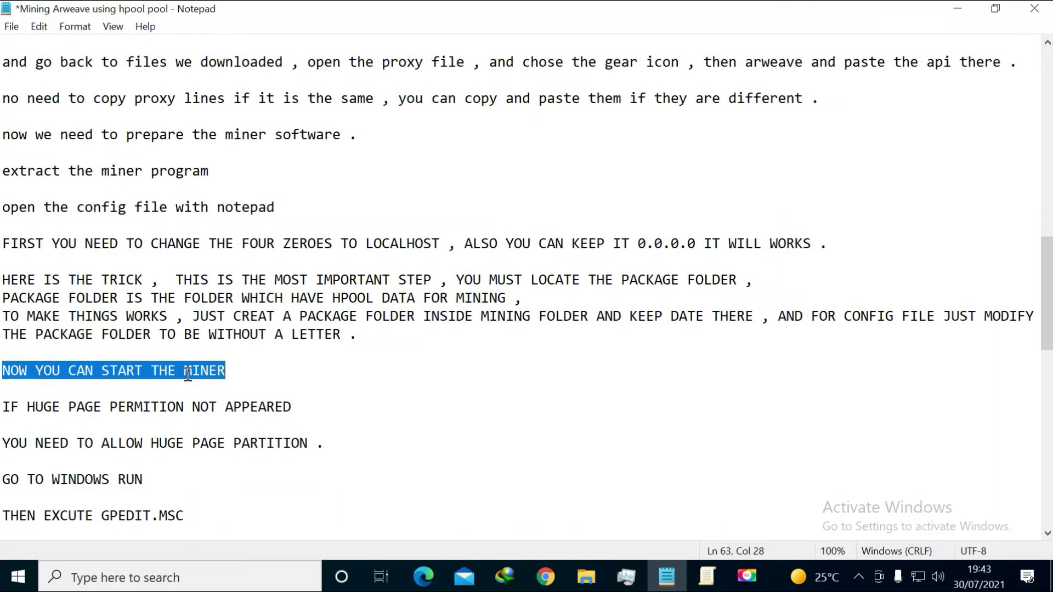
{"action": "left_click_drag", "start_coordinate": [4, 406], "coordinate": [291, 409]}
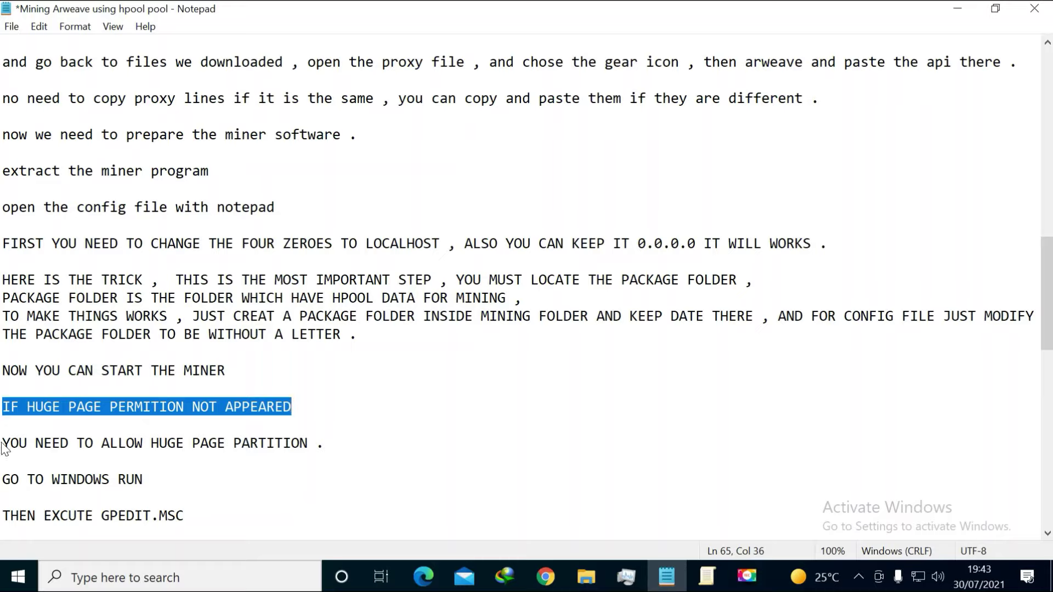
{"action": "left_click_drag", "start_coordinate": [5, 444], "coordinate": [308, 443]}
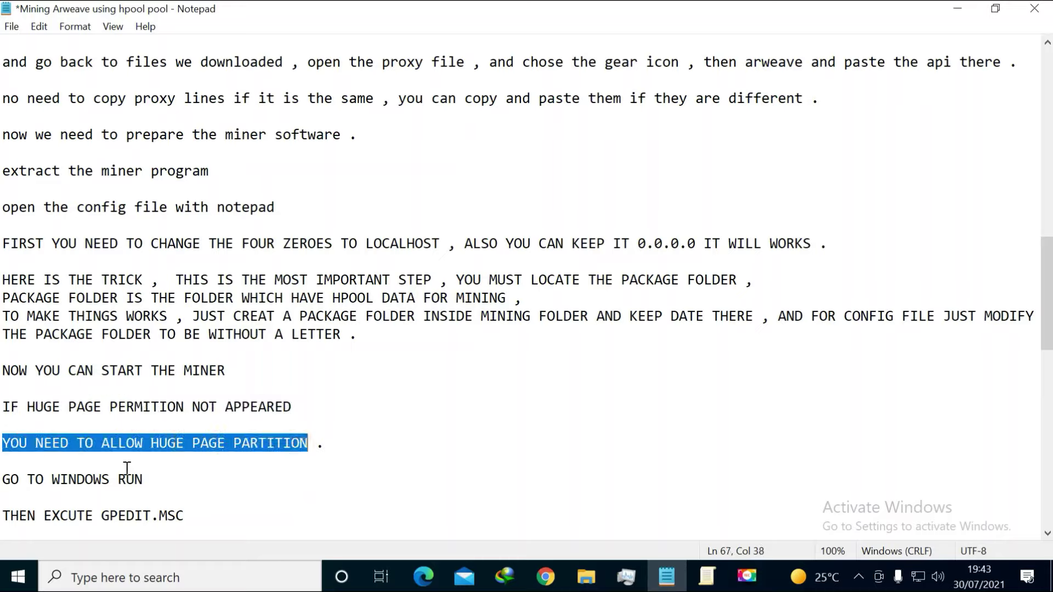
{"action": "left_click_drag", "start_coordinate": [5, 478], "coordinate": [146, 478]}
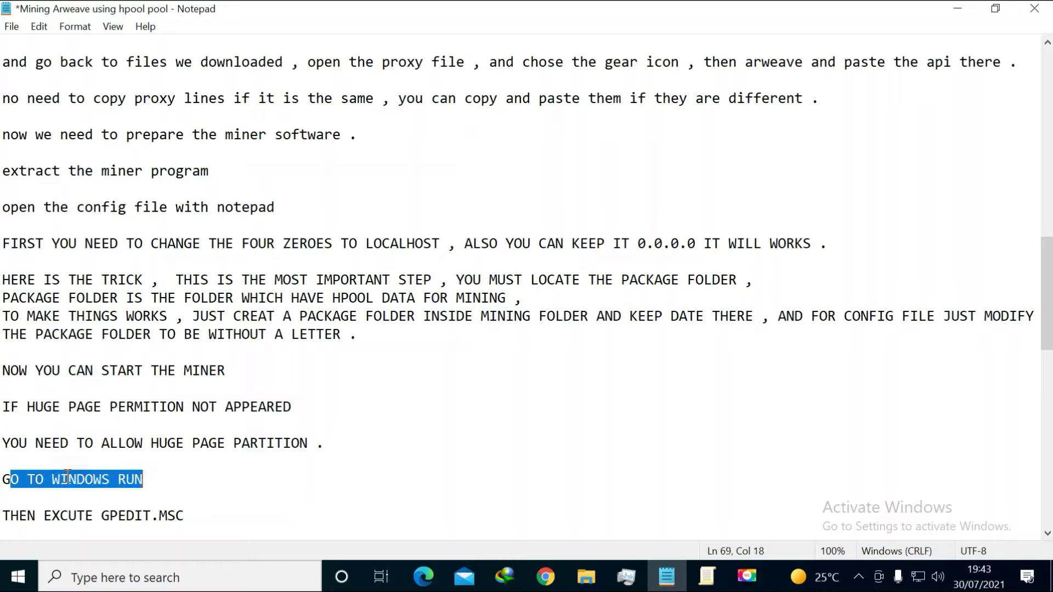
{"action": "left_click", "coordinate": [36, 478]}
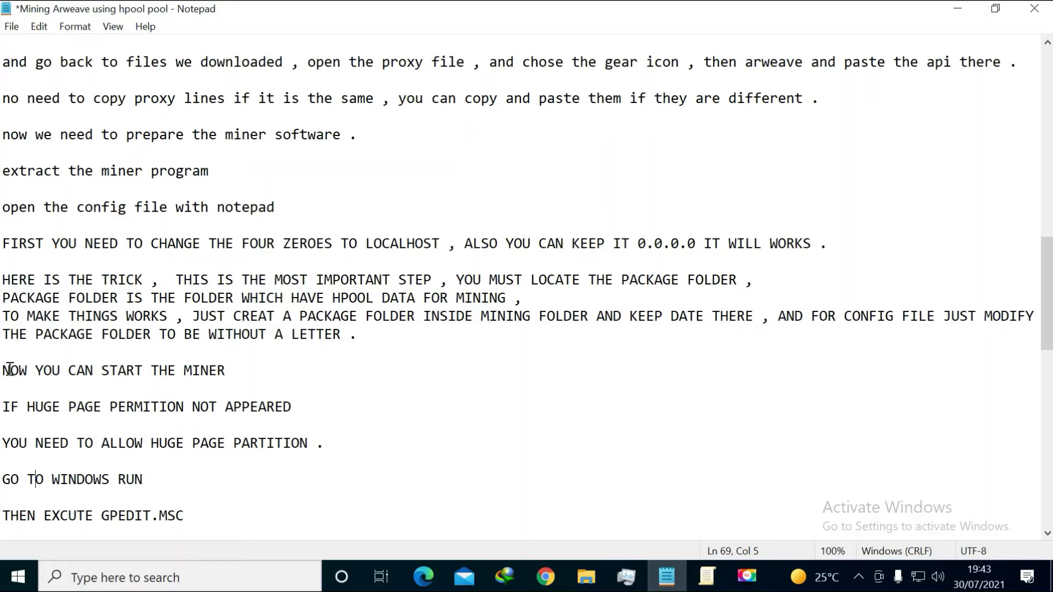
{"action": "left_click_drag", "start_coordinate": [6, 371], "coordinate": [193, 373]}
{"action": "left_click", "coordinate": [176, 370]}
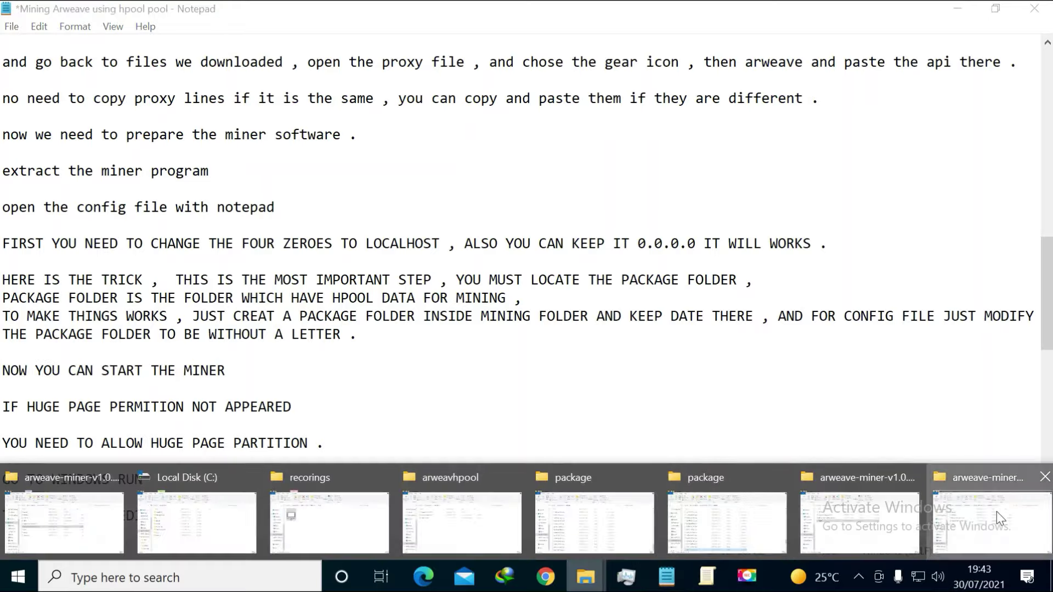
Run arweave-miner-windows-v1.0.7.5 past the SmartScreen block, check its console output and close it.
{"action": "left_click", "coordinate": [996, 512]}
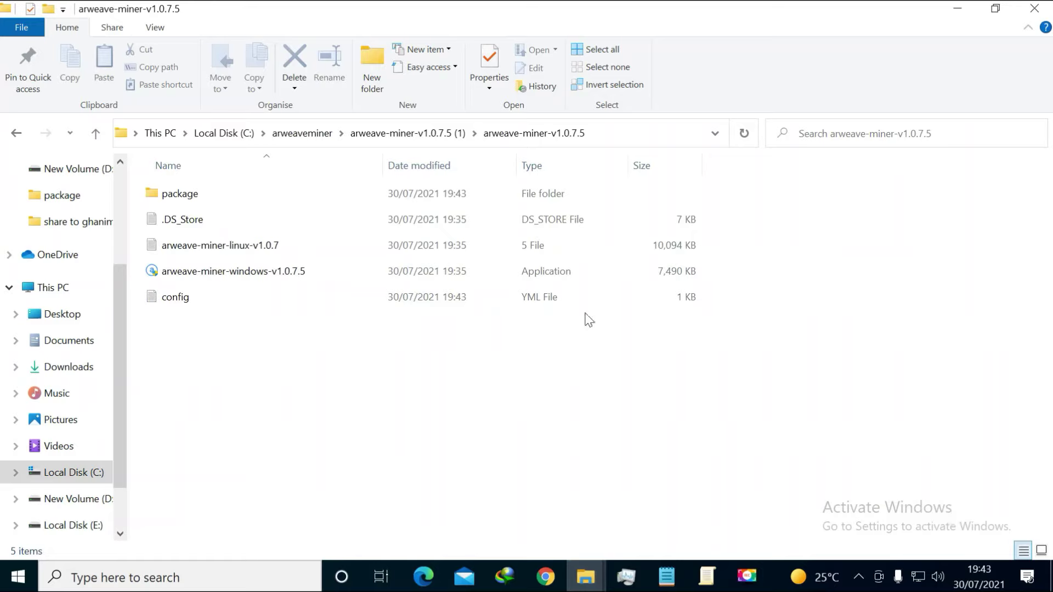
{"action": "left_click", "coordinate": [179, 271]}
{"action": "double_click", "coordinate": [180, 272]}
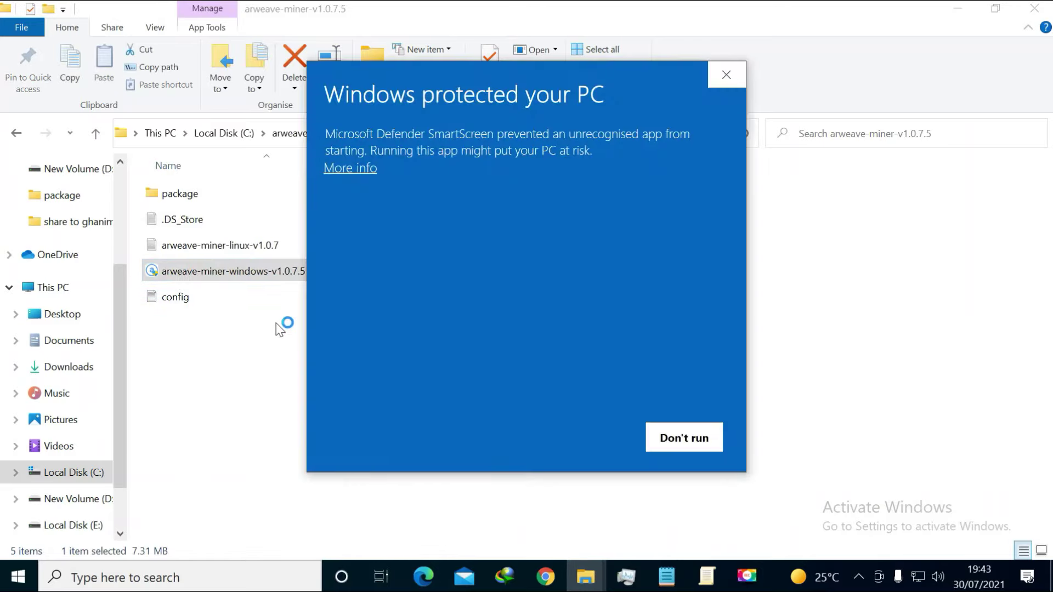
{"action": "left_click", "coordinate": [351, 167]}
{"action": "left_click", "coordinate": [573, 437]}
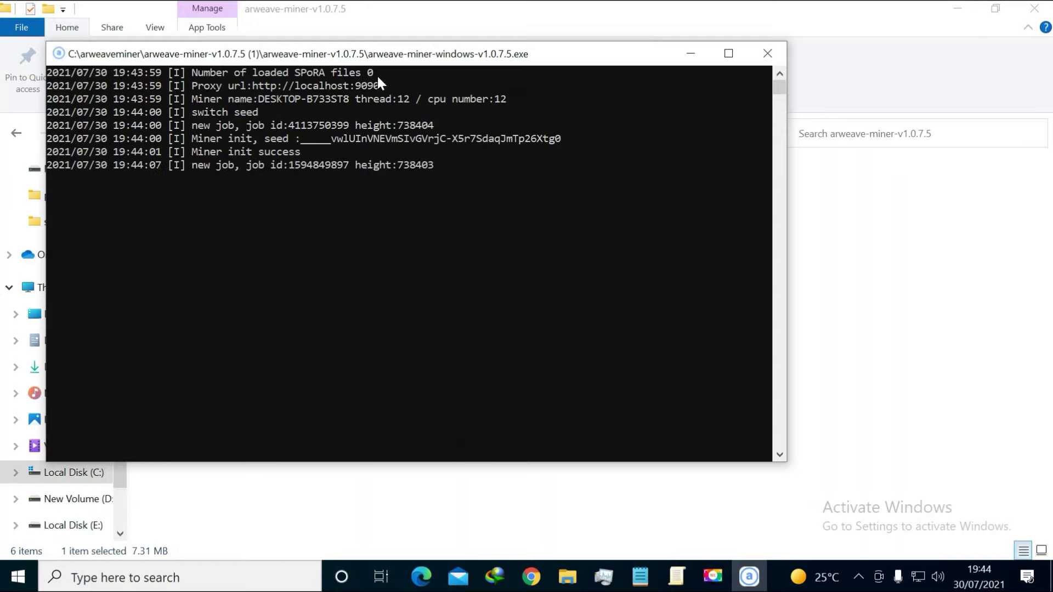
{"action": "left_click", "coordinate": [767, 53]}
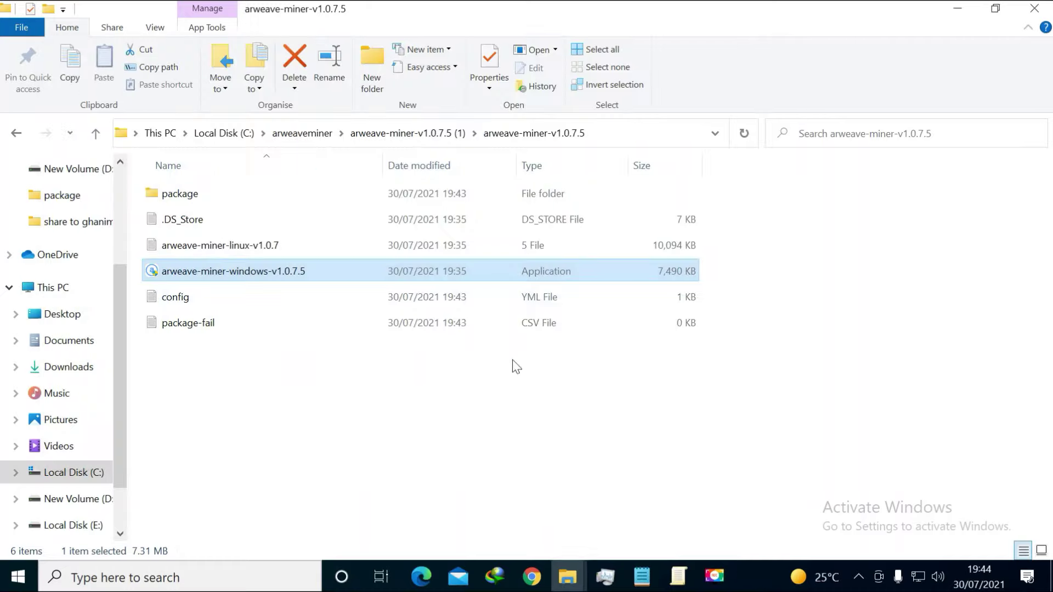
Copy the file 1-189769-v1.ar from the package folder on Local Disk (C:).
{"action": "left_click", "coordinate": [90, 472]}
{"action": "left_click", "coordinate": [168, 301]}
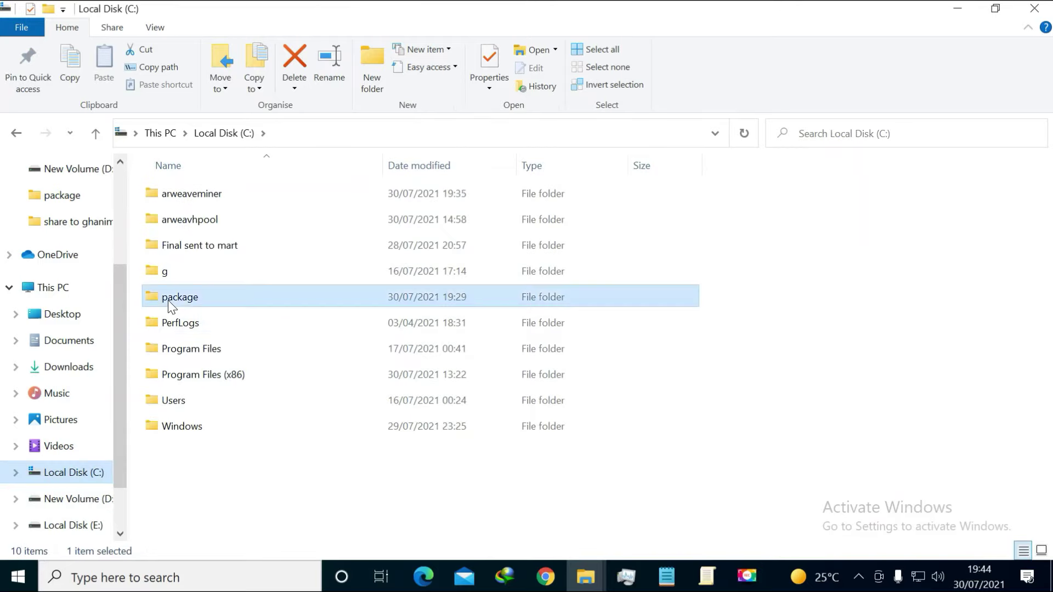
{"action": "right_click", "coordinate": [168, 299]}
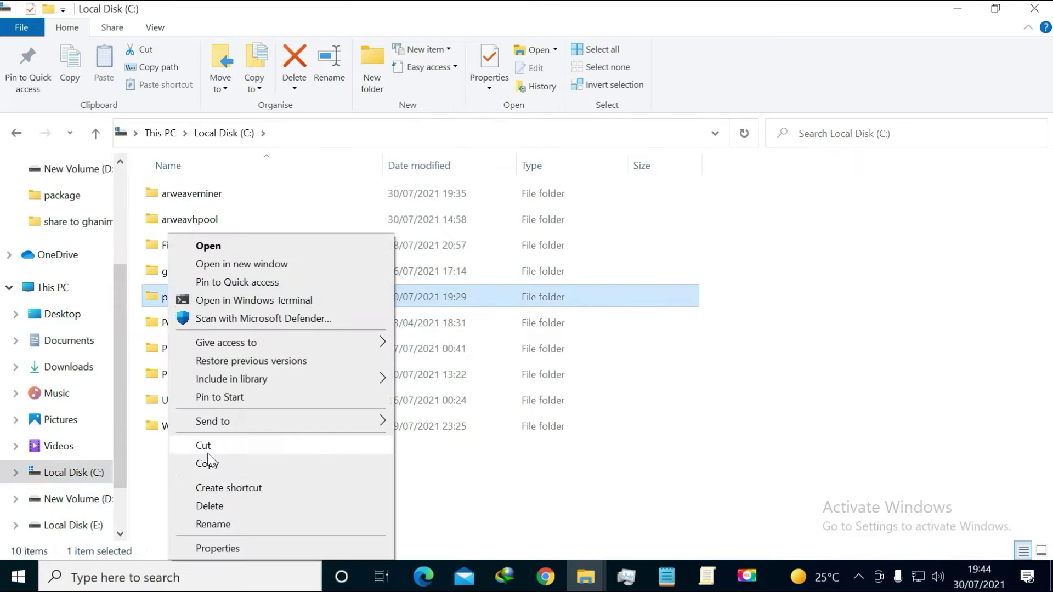
{"action": "double_click", "coordinate": [150, 297]}
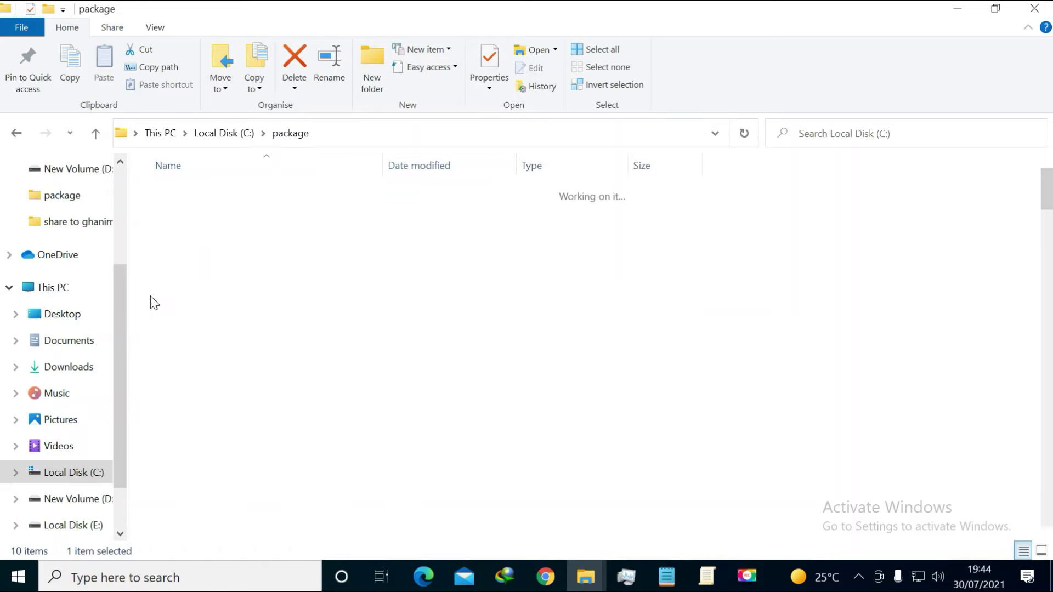
{"action": "left_click", "coordinate": [196, 192]}
{"action": "right_click", "coordinate": [196, 193]}
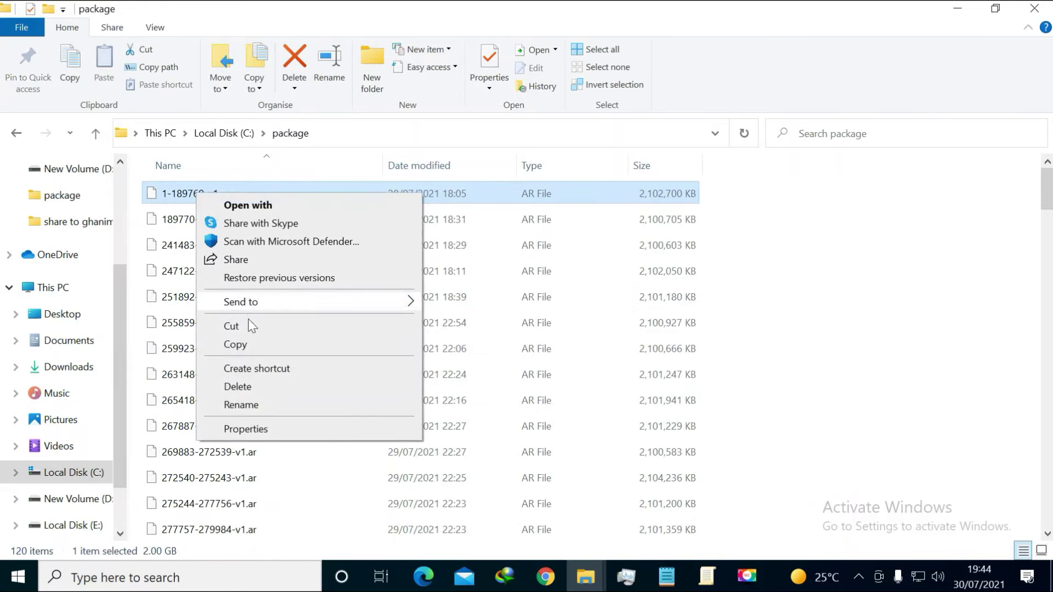
{"action": "left_click", "coordinate": [247, 346]}
Paste the copied AR file into the package folder inside arweaveminer's arweave-miner-v1.0.7.5 folder.
{"action": "left_click", "coordinate": [16, 133]}
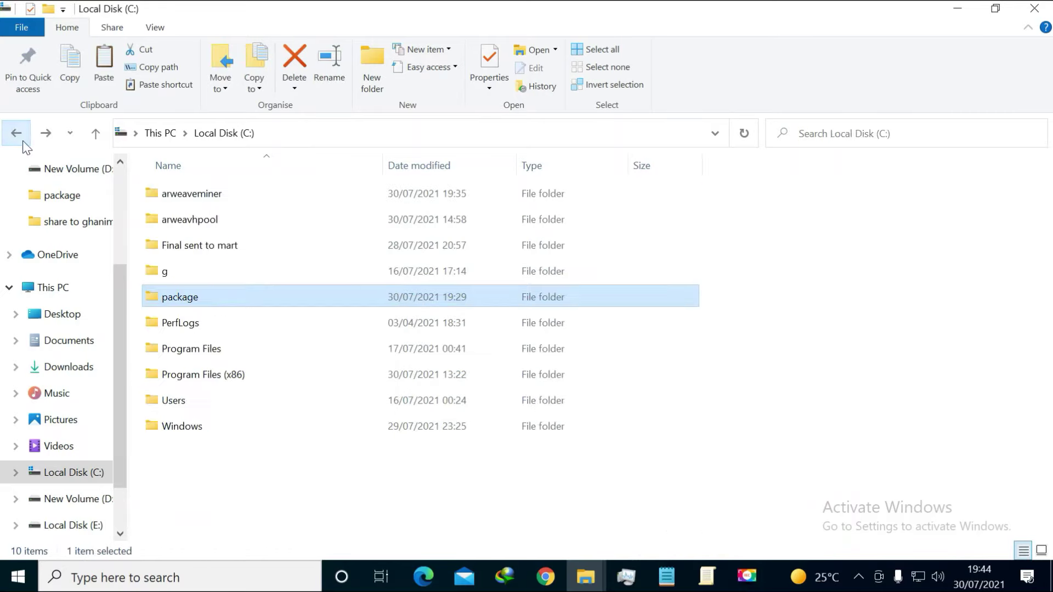
{"action": "double_click", "coordinate": [186, 200]}
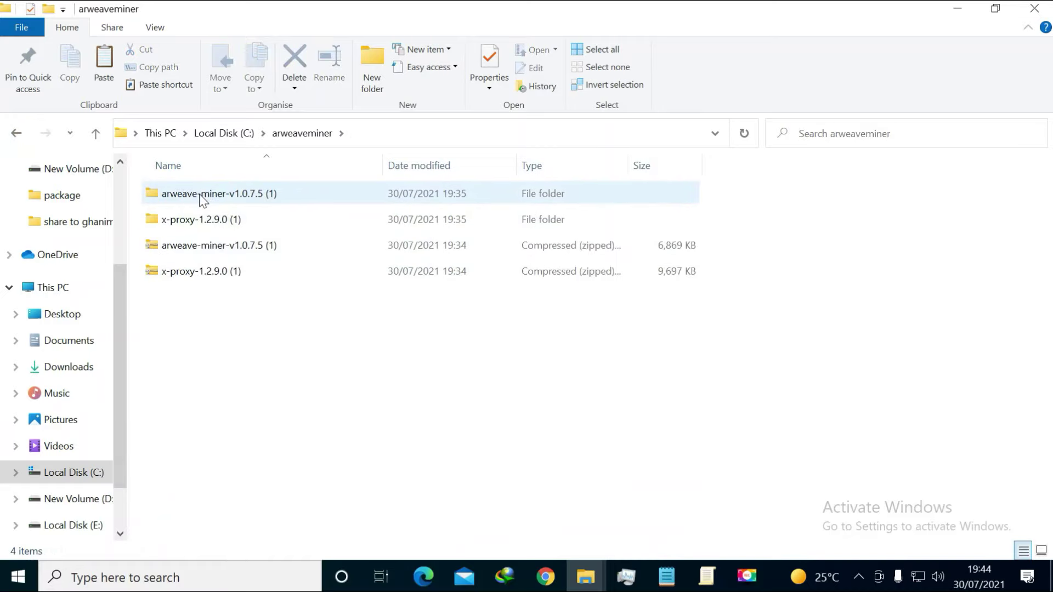
{"action": "double_click", "coordinate": [201, 196]}
{"action": "double_click", "coordinate": [188, 218]}
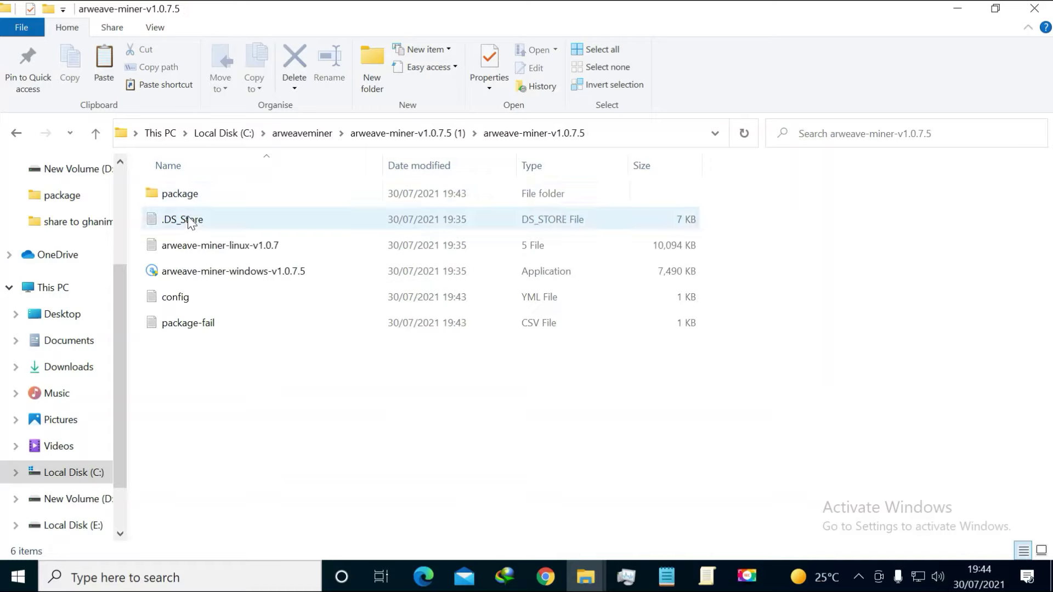
{"action": "double_click", "coordinate": [181, 188]}
{"action": "right_click", "coordinate": [221, 247]}
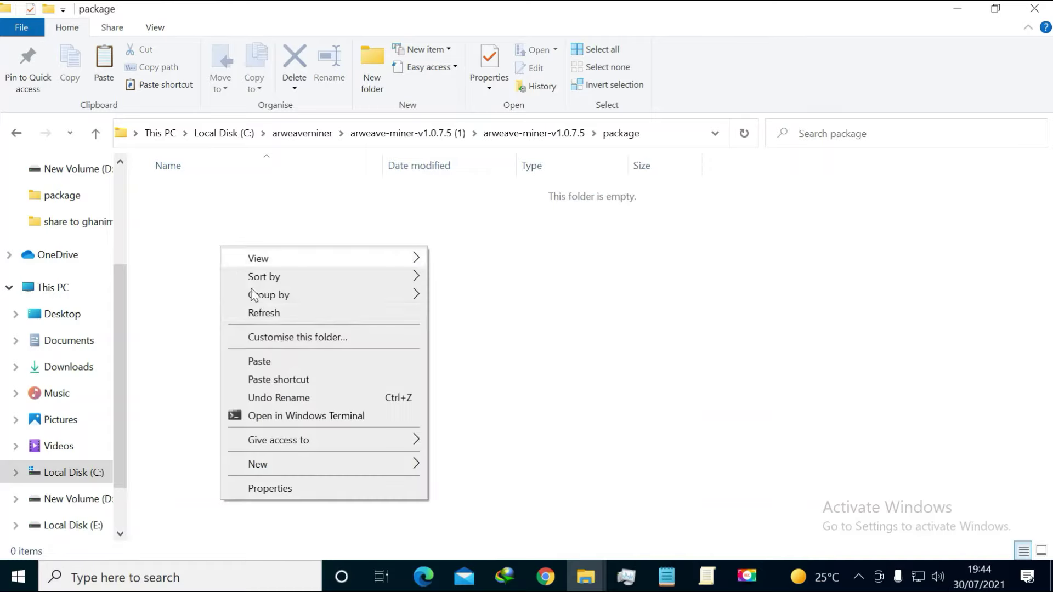
{"action": "left_click", "coordinate": [269, 360]}
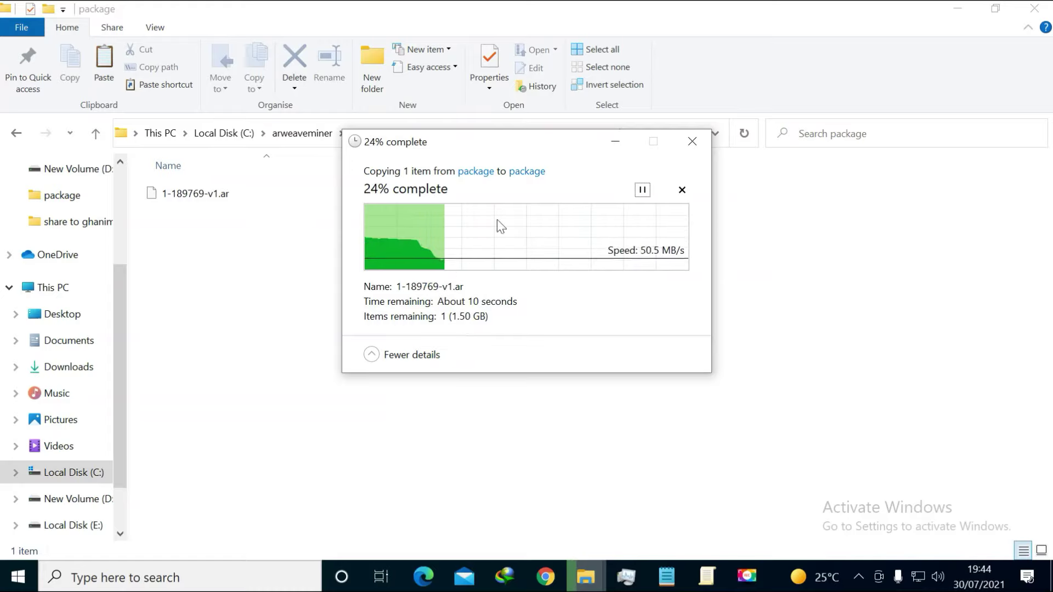
{"action": "left_click_drag", "start_coordinate": [496, 135], "coordinate": [514, 227]}
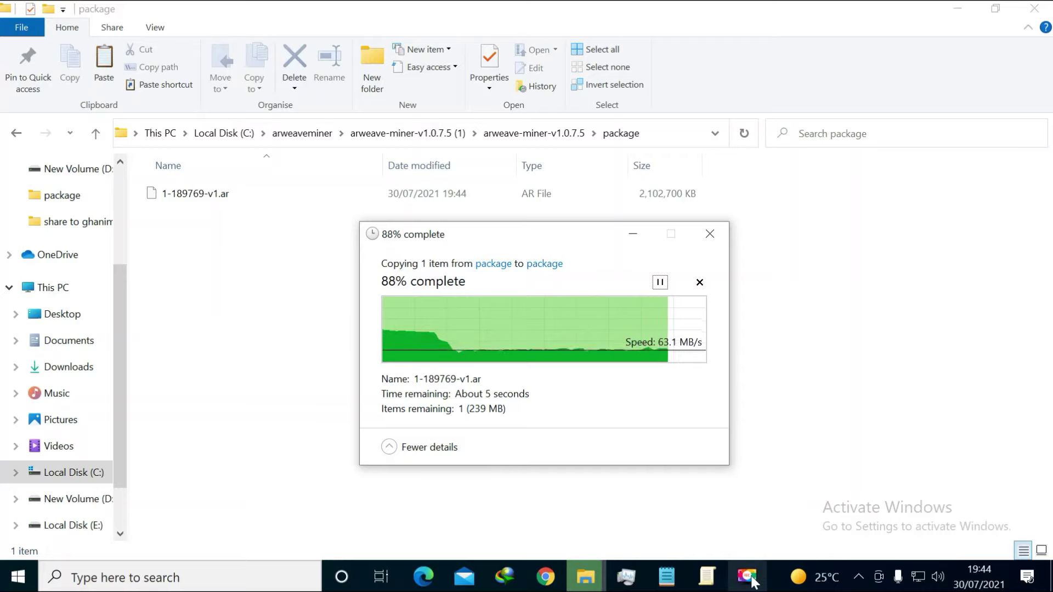
{"action": "mouse_move", "coordinate": [749, 568]}
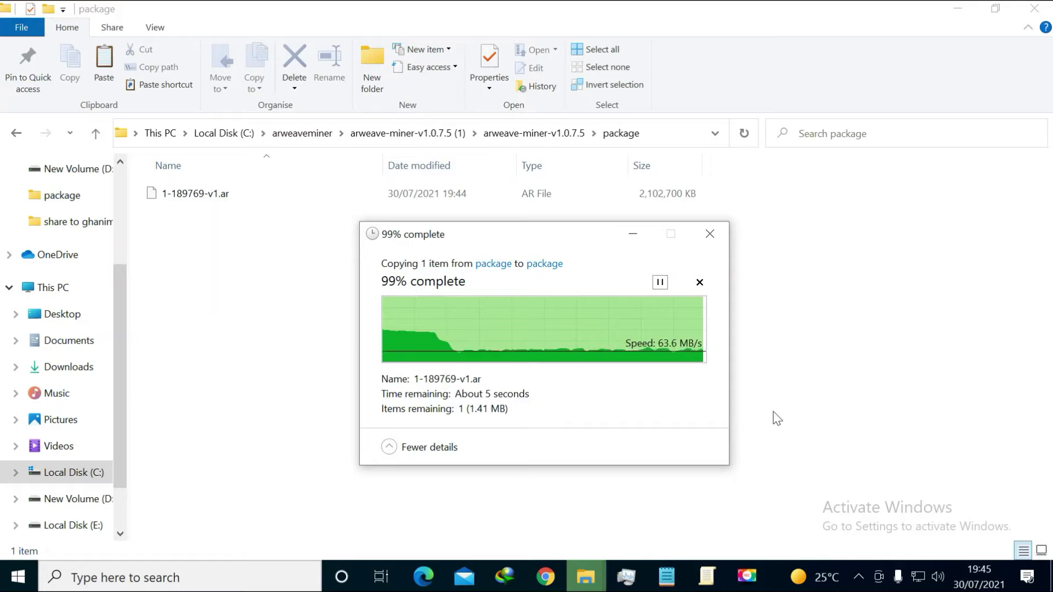
Run arweave-miner-windows-v1.0.7.5 to check how many SPoRA files it loads, and close its console.
{"action": "left_click", "coordinate": [16, 132]}
{"action": "double_click", "coordinate": [195, 278]}
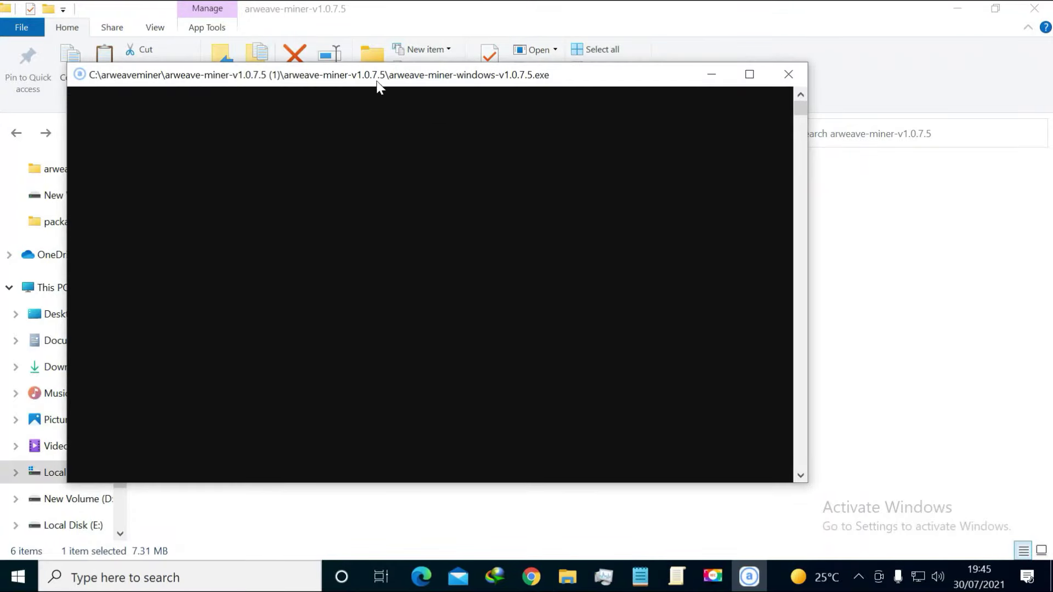
{"action": "left_click_drag", "start_coordinate": [377, 83], "coordinate": [503, 114]}
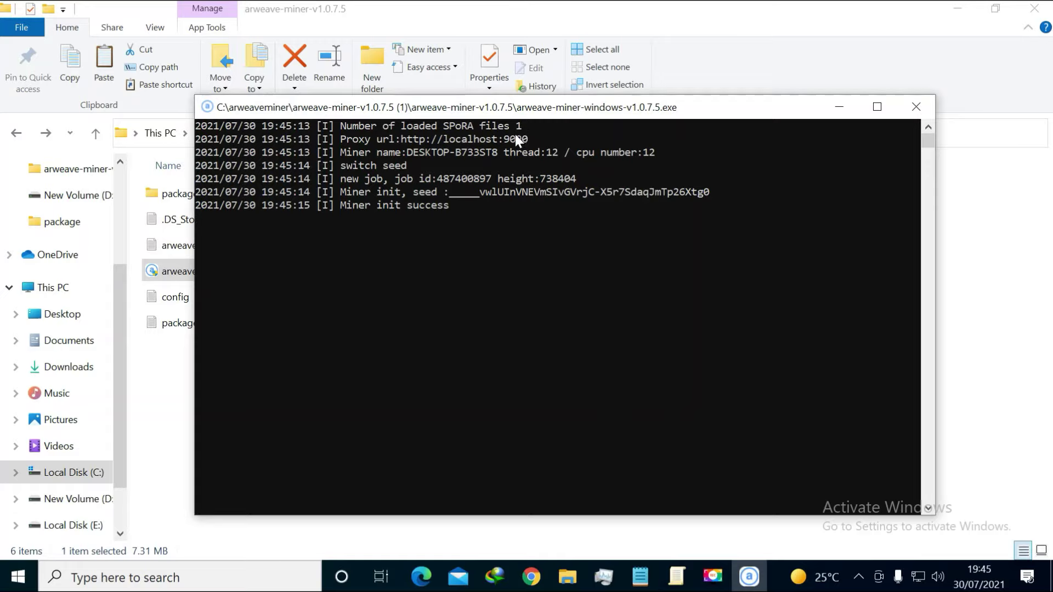
{"action": "left_click", "coordinate": [915, 106]}
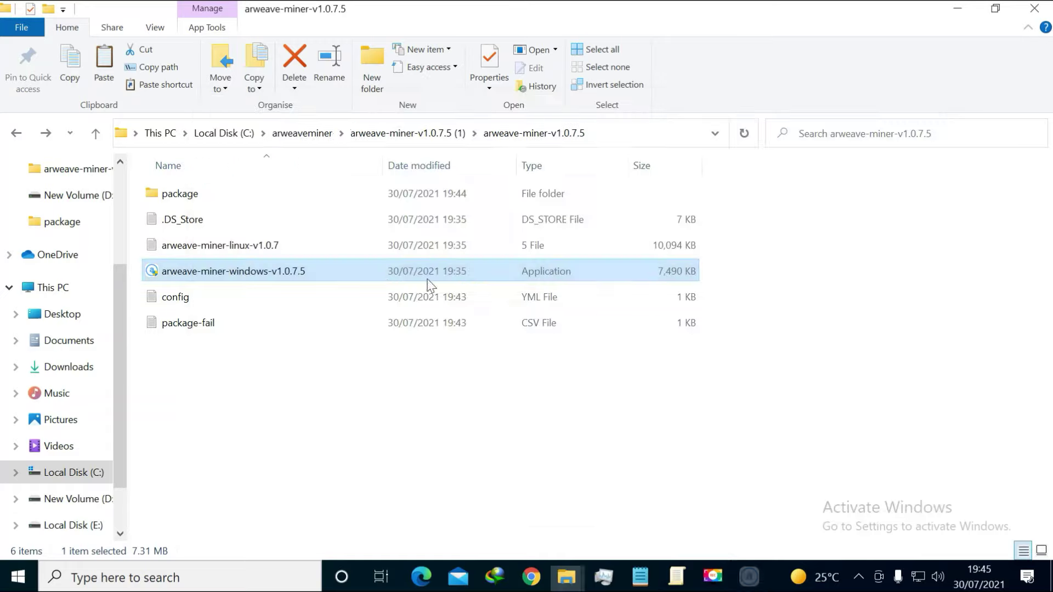
Delete the package folder from the arweave-miner-v1.0.7.5 folder.
{"action": "left_click", "coordinate": [191, 196]}
{"action": "key", "text": "Delete"}
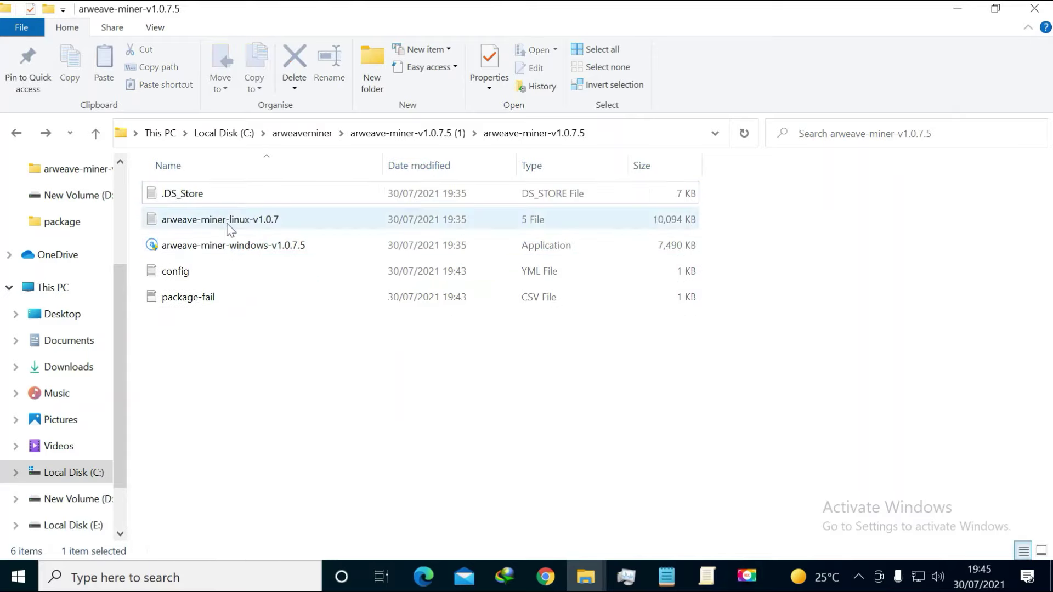
{"action": "left_click", "coordinate": [16, 133]}
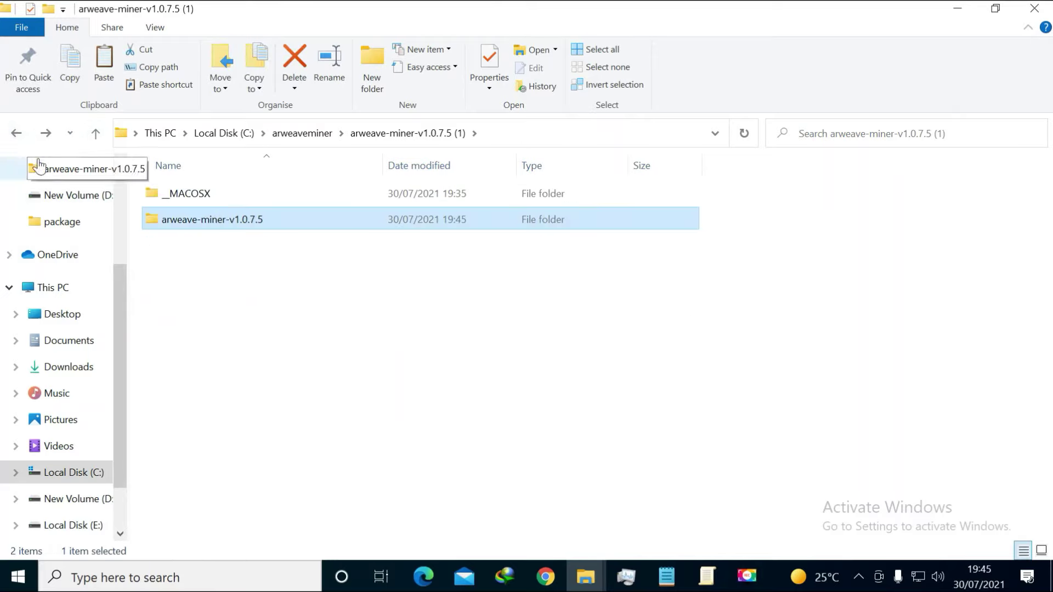
Move the package folder from the root of Local Disk (C:) into the arweave-miner-v1.0.7.5 folder.
{"action": "left_click", "coordinate": [88, 472]}
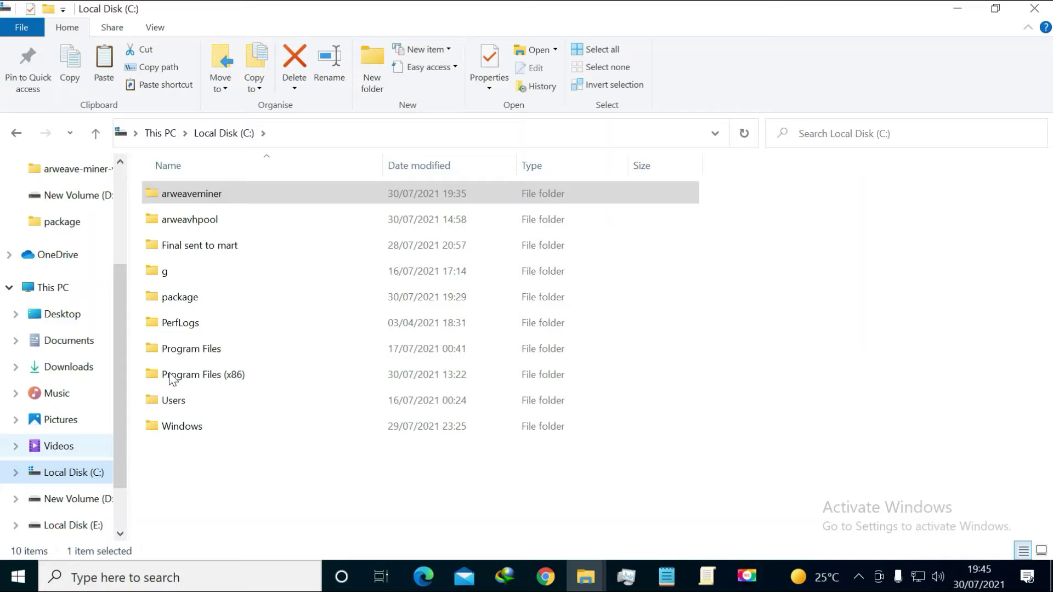
{"action": "left_click", "coordinate": [174, 297]}
{"action": "right_click", "coordinate": [174, 296]}
{"action": "left_click", "coordinate": [218, 427]}
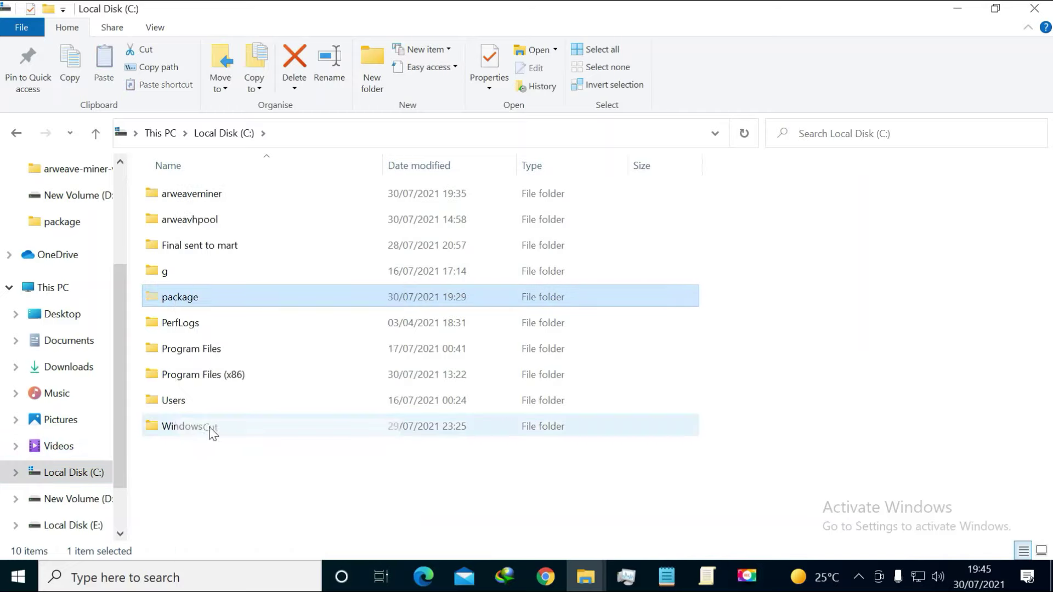
{"action": "double_click", "coordinate": [188, 196]}
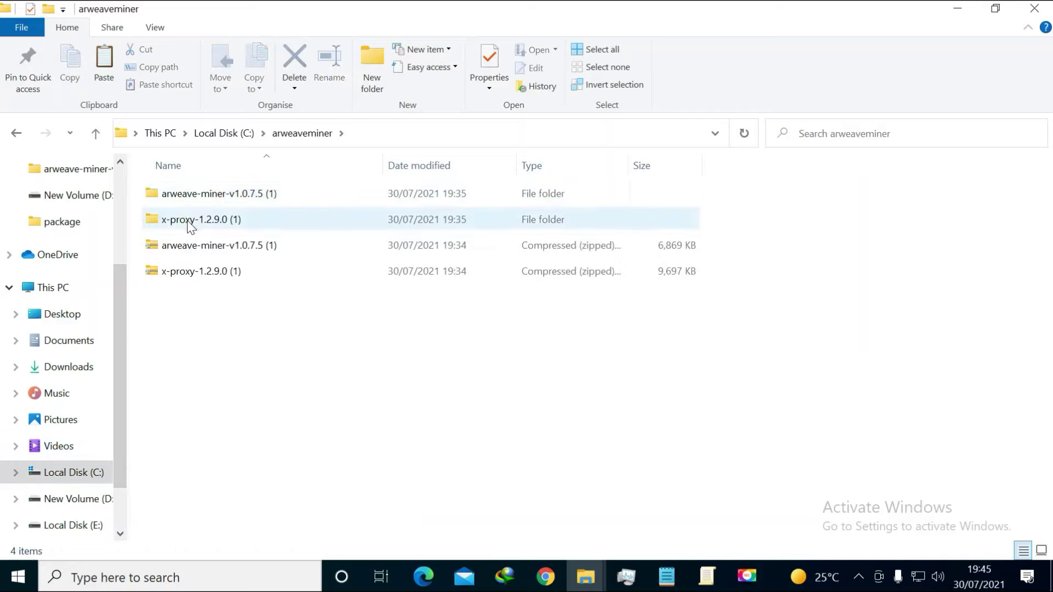
{"action": "double_click", "coordinate": [188, 195]}
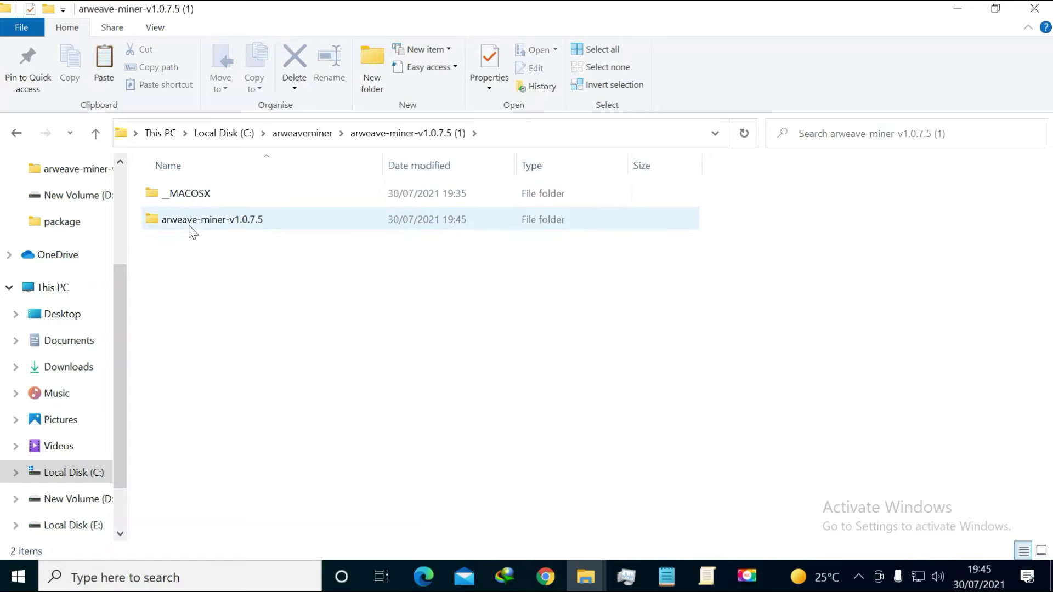
{"action": "double_click", "coordinate": [189, 225]}
{"action": "right_click", "coordinate": [302, 376]}
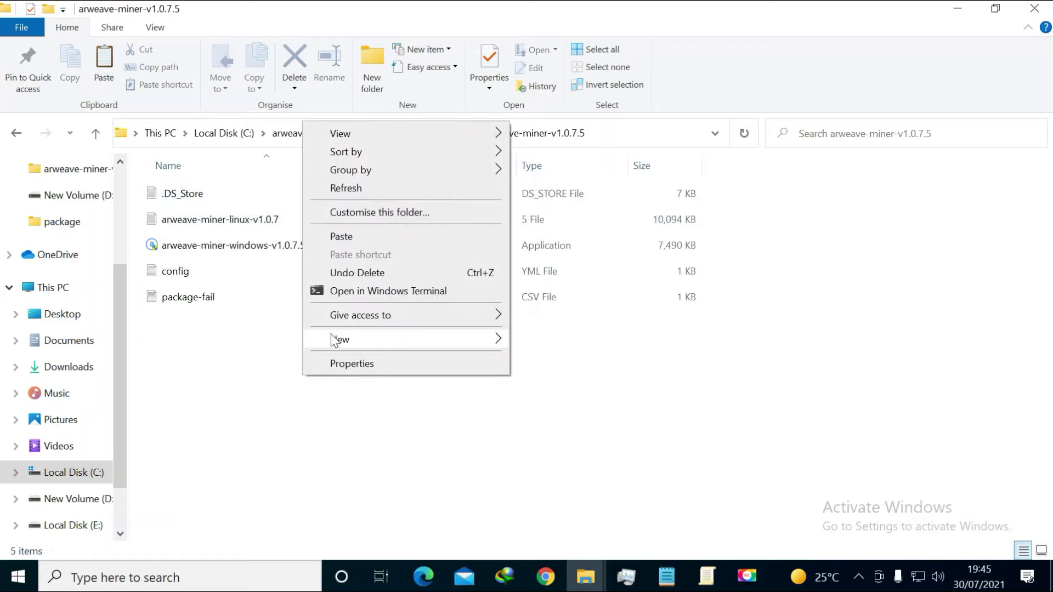
{"action": "left_click", "coordinate": [341, 237]}
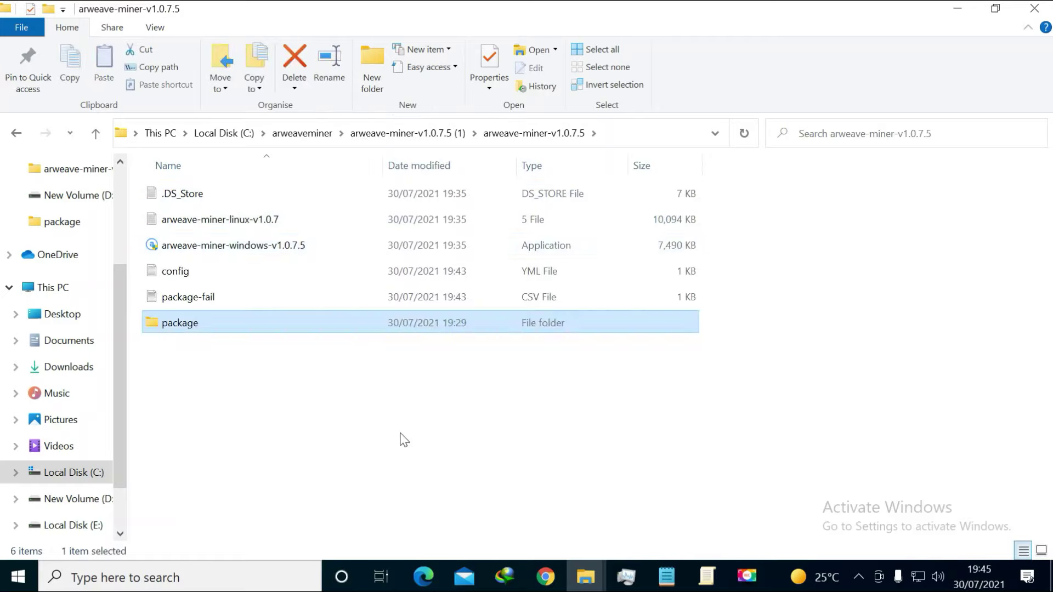
Look over the AR files in the moved package folder and run arweave-miner-windows-v1.0.7.5.
{"action": "double_click", "coordinate": [179, 324]}
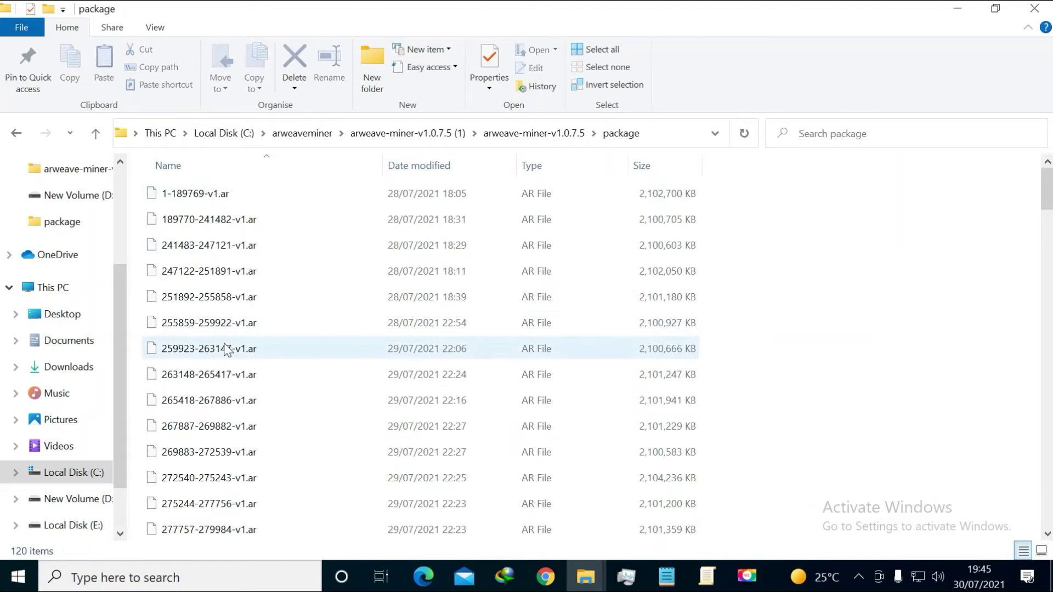
{"action": "scroll", "coordinate": [224, 349], "scroll_direction": "down", "scroll_amount": 20}
{"action": "scroll", "coordinate": [226, 350], "scroll_direction": "down", "scroll_amount": 5}
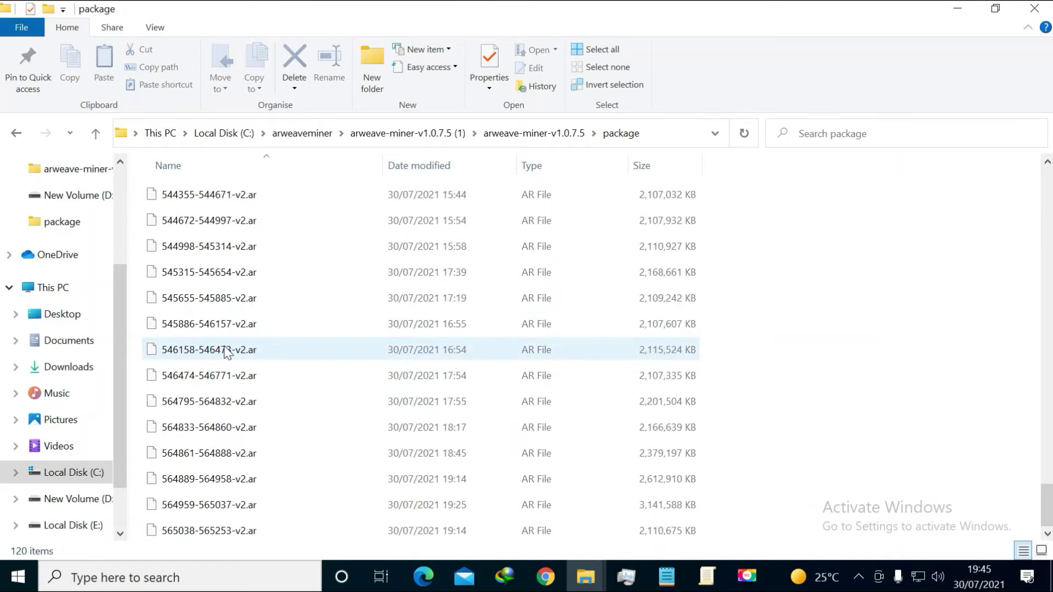
{"action": "scroll", "coordinate": [227, 350], "scroll_direction": "up", "scroll_amount": 20}
{"action": "scroll", "coordinate": [227, 352], "scroll_direction": "up", "scroll_amount": 15}
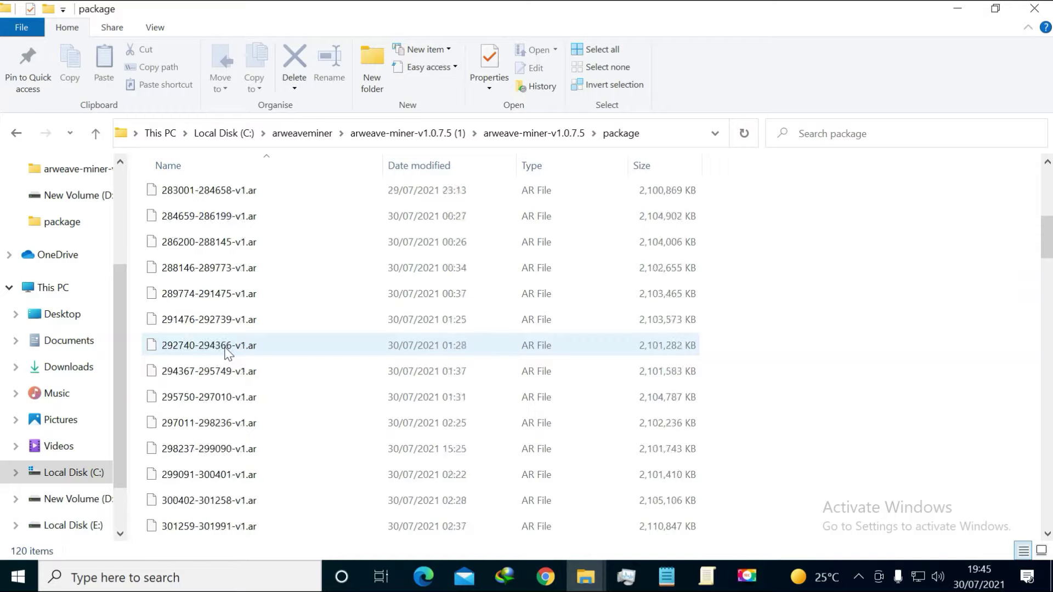
{"action": "left_click", "coordinate": [96, 133]}
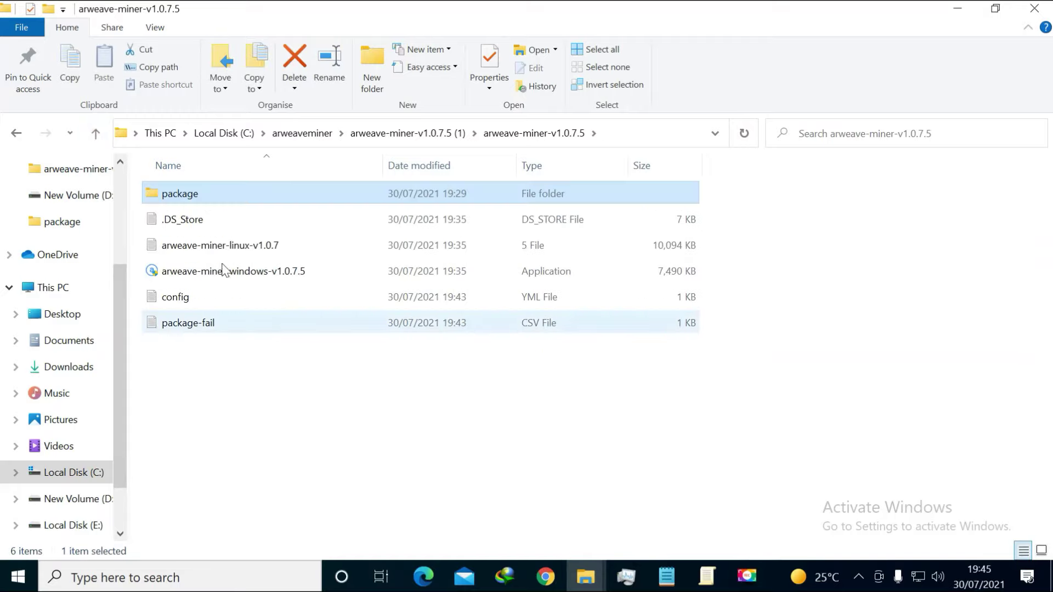
{"action": "left_click", "coordinate": [206, 273]}
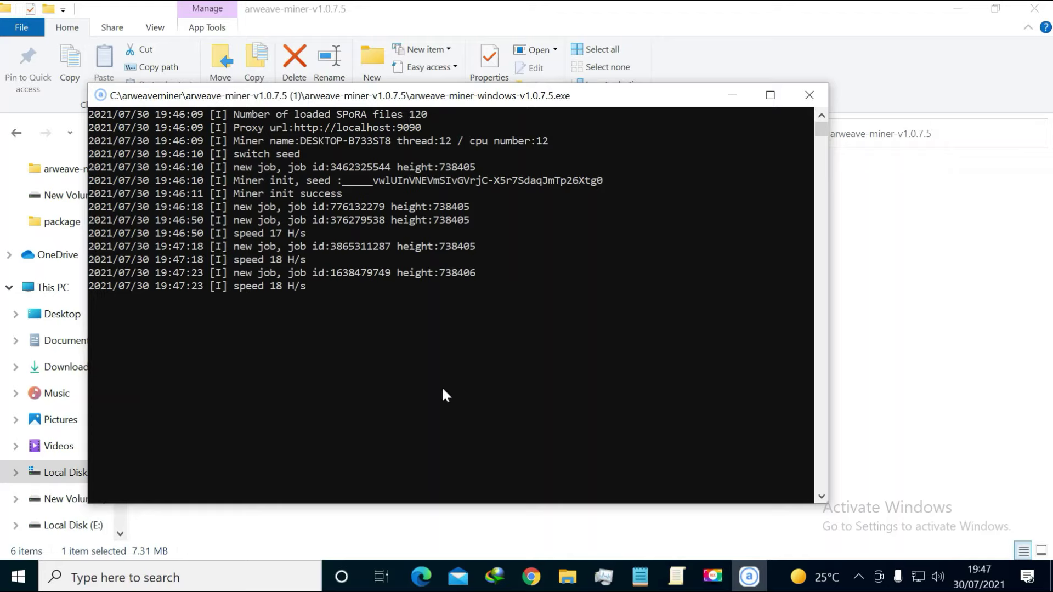
Review the mining guide's note on allowing the huge page partition, and close the running miner's console.
{"action": "left_click", "coordinate": [640, 576]}
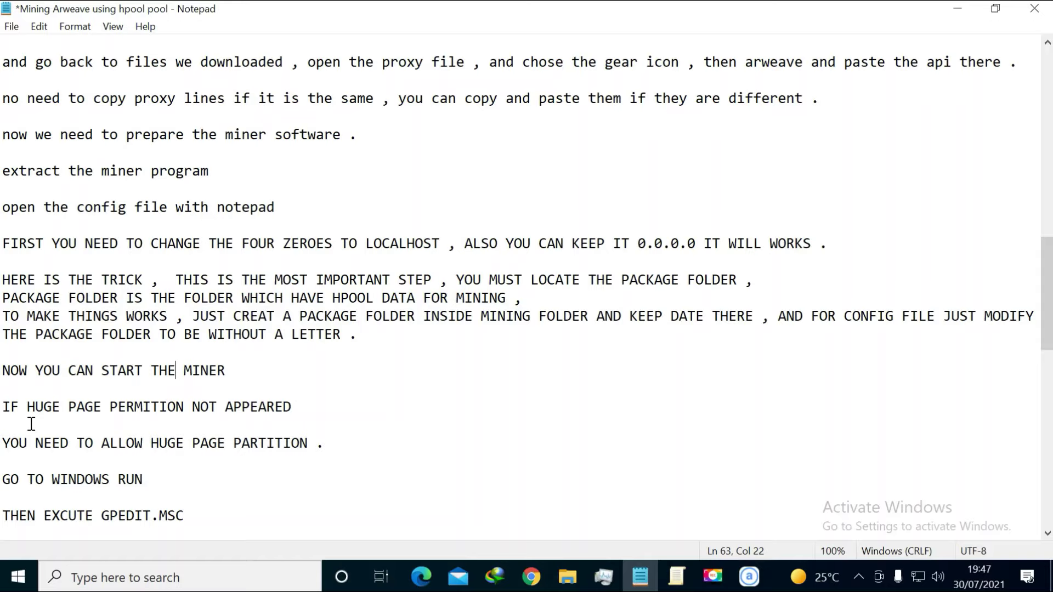
{"action": "left_click_drag", "start_coordinate": [301, 443], "coordinate": [14, 439]}
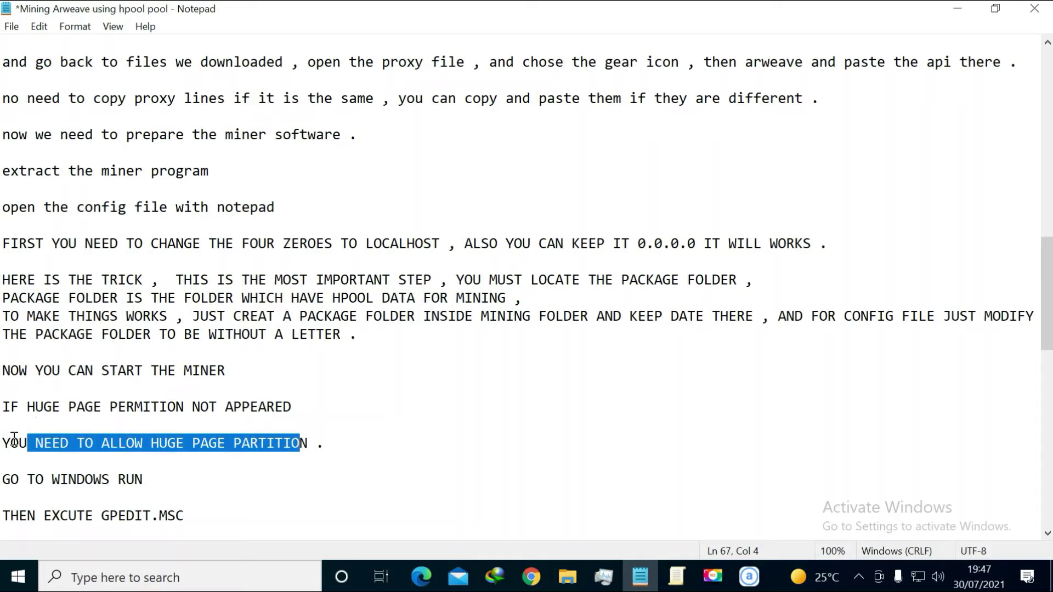
{"action": "left_click", "coordinate": [6, 445]}
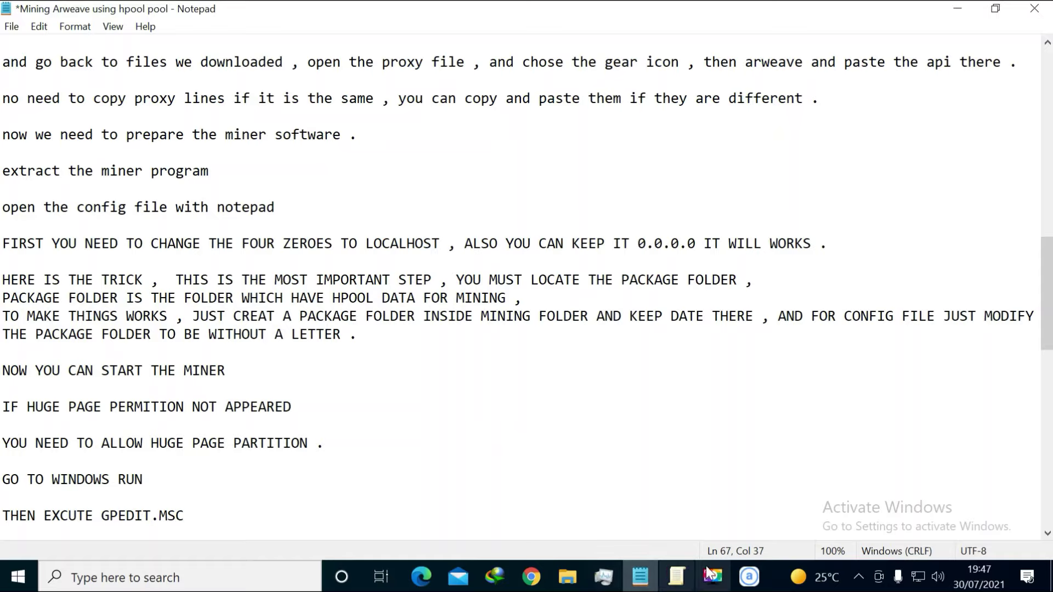
{"action": "left_click", "coordinate": [748, 576]}
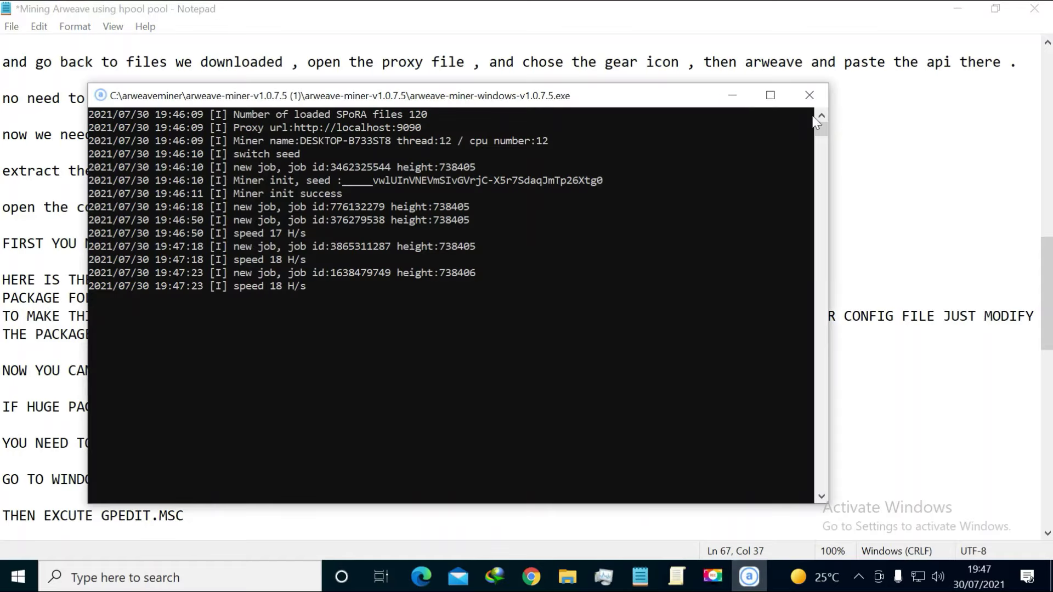
{"action": "left_click", "coordinate": [808, 95]}
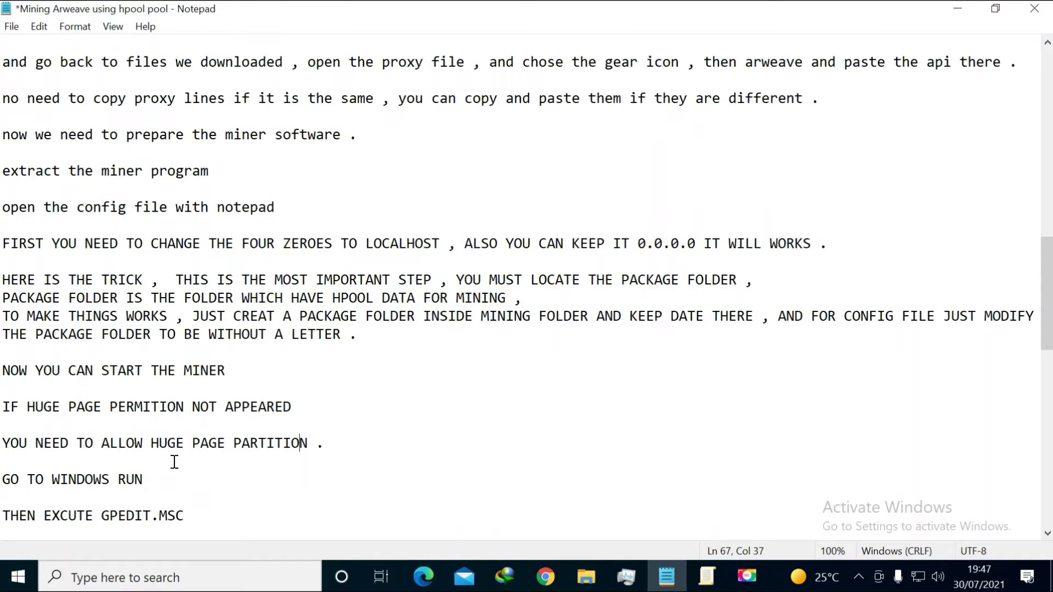
Copy the command GPEDIT.MSC from the mining guide's Windows Run instructions and switch to Chrome.
{"action": "scroll", "coordinate": [173, 460], "scroll_direction": "down", "scroll_amount": 2}
{"action": "left_click_drag", "start_coordinate": [143, 372], "coordinate": [1, 370]}
{"action": "left_click_drag", "start_coordinate": [185, 406], "coordinate": [1, 404]}
{"action": "left_click_drag", "start_coordinate": [102, 406], "coordinate": [183, 407]}
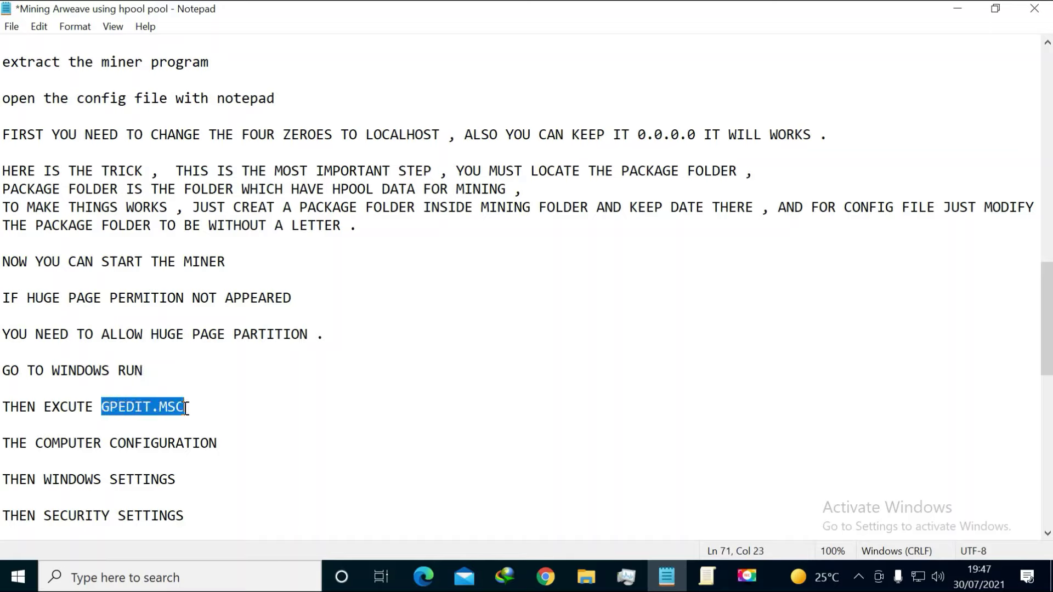
{"action": "right_click", "coordinate": [174, 407]}
{"action": "left_click", "coordinate": [214, 229]}
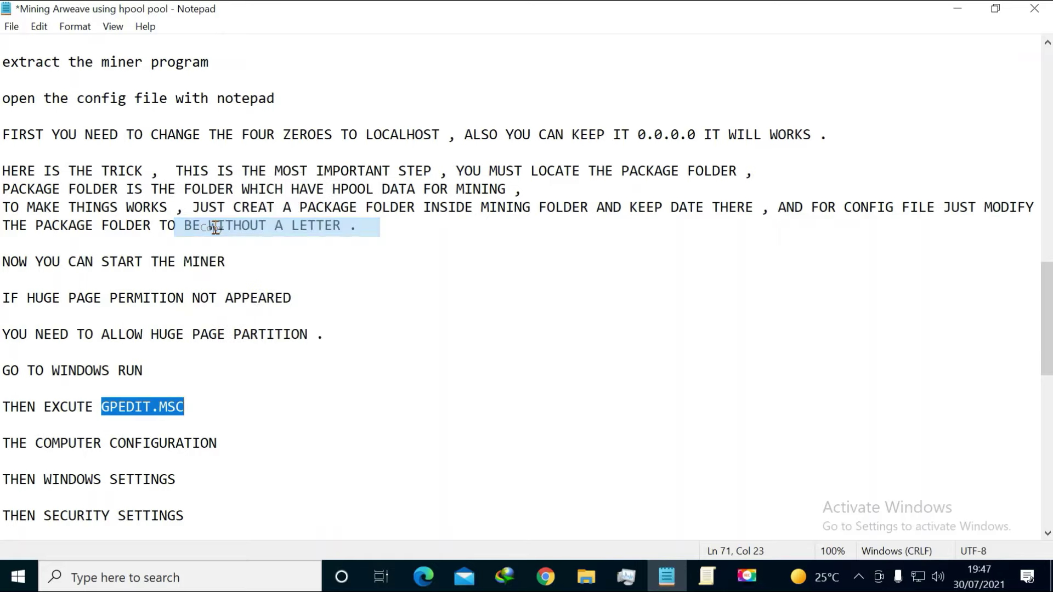
{"action": "left_click", "coordinate": [545, 576]}
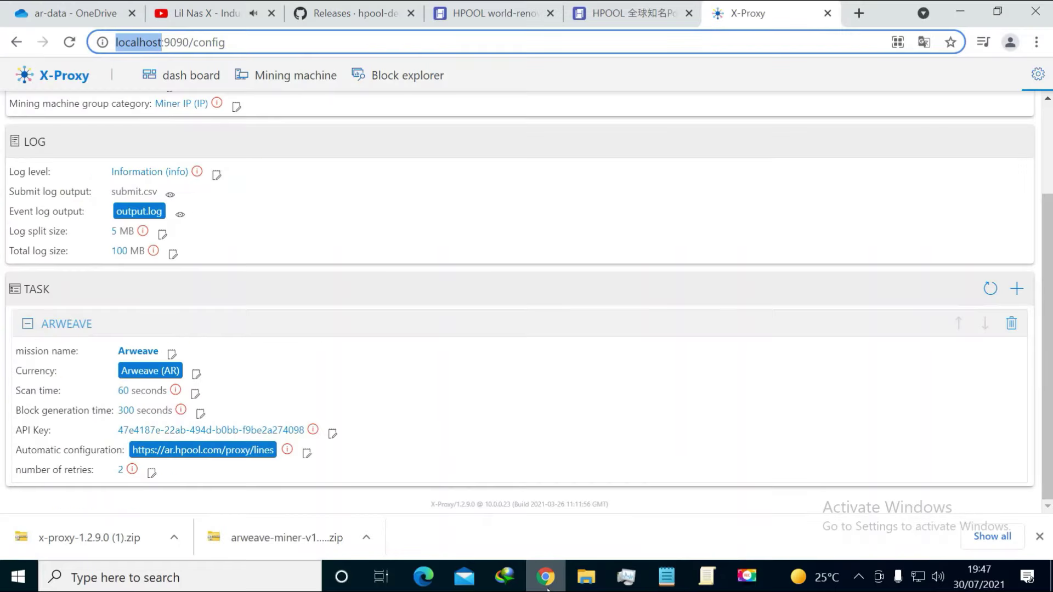
Pause and rewind the playing YouTube song, return to the Hip hop urban RnB beat video and loop it.
{"action": "left_click", "coordinate": [195, 16]}
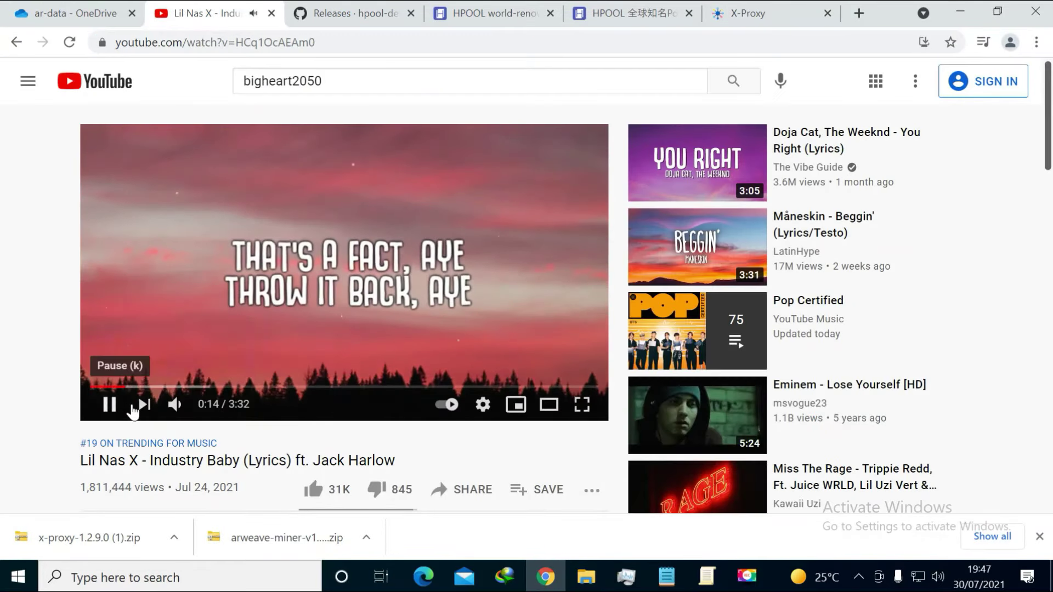
{"action": "left_click", "coordinate": [345, 274]}
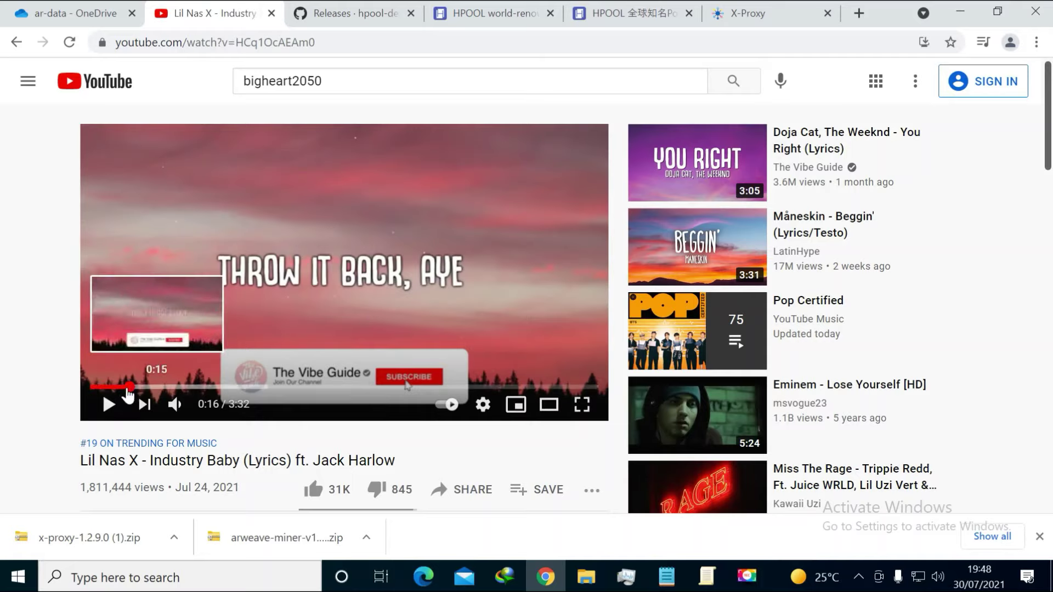
{"action": "left_click", "coordinate": [113, 387]}
{"action": "left_click", "coordinate": [91, 387]}
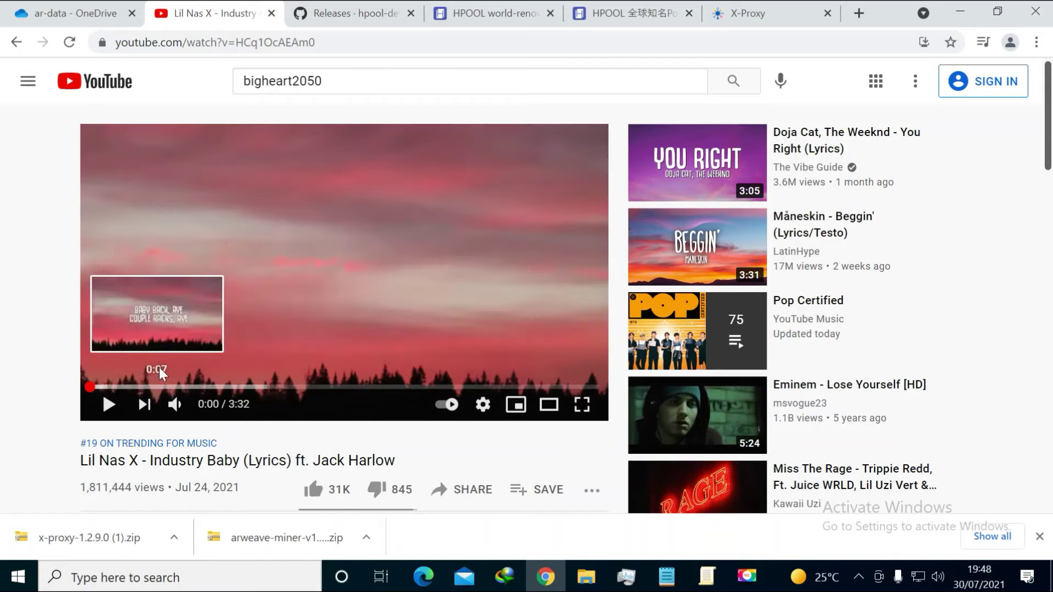
{"action": "left_click", "coordinate": [16, 41]}
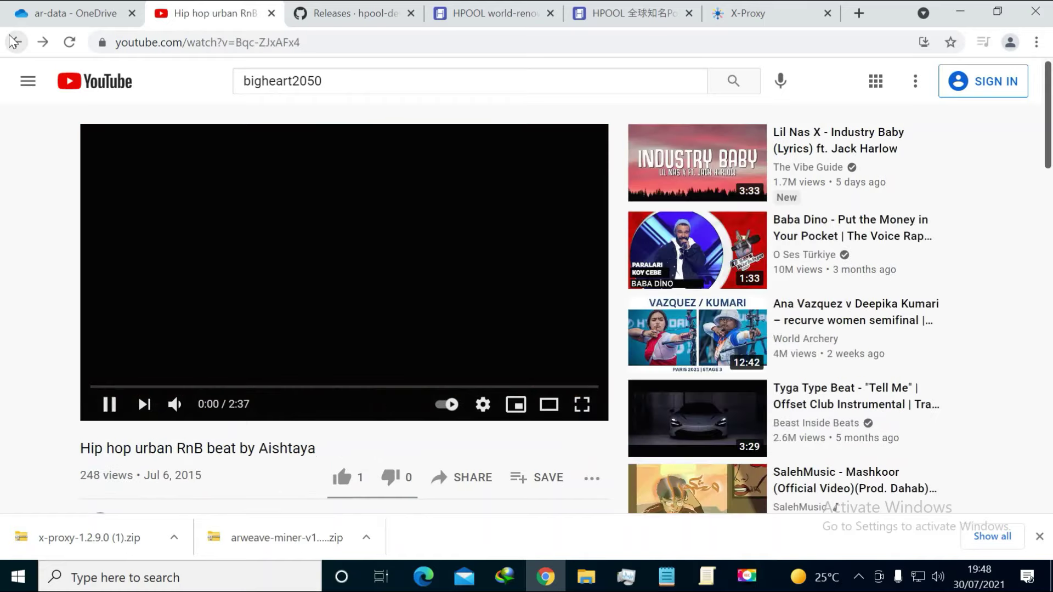
{"action": "right_click", "coordinate": [376, 268]}
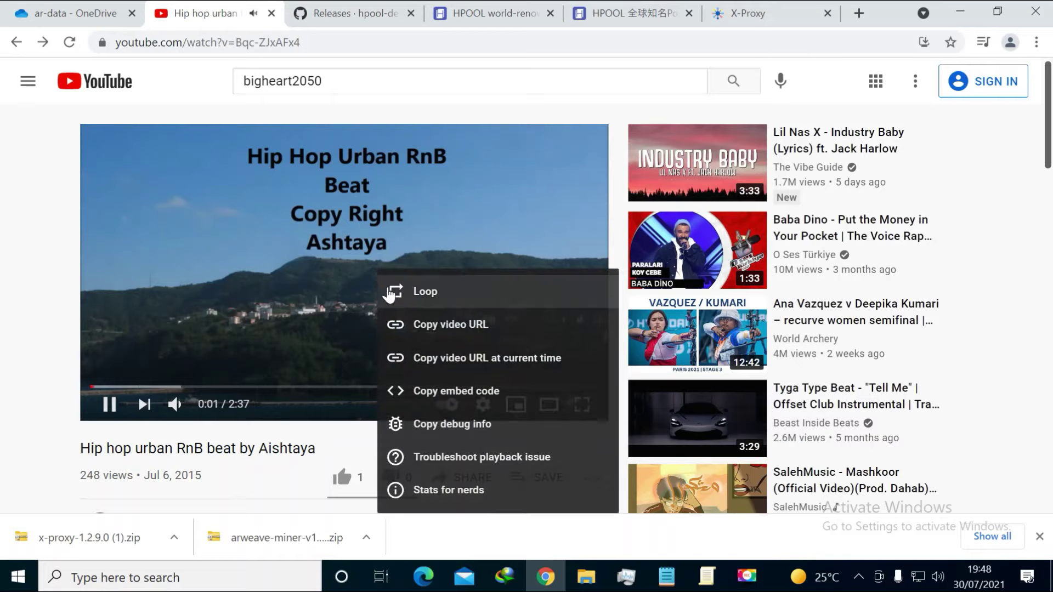
{"action": "left_click", "coordinate": [398, 288]}
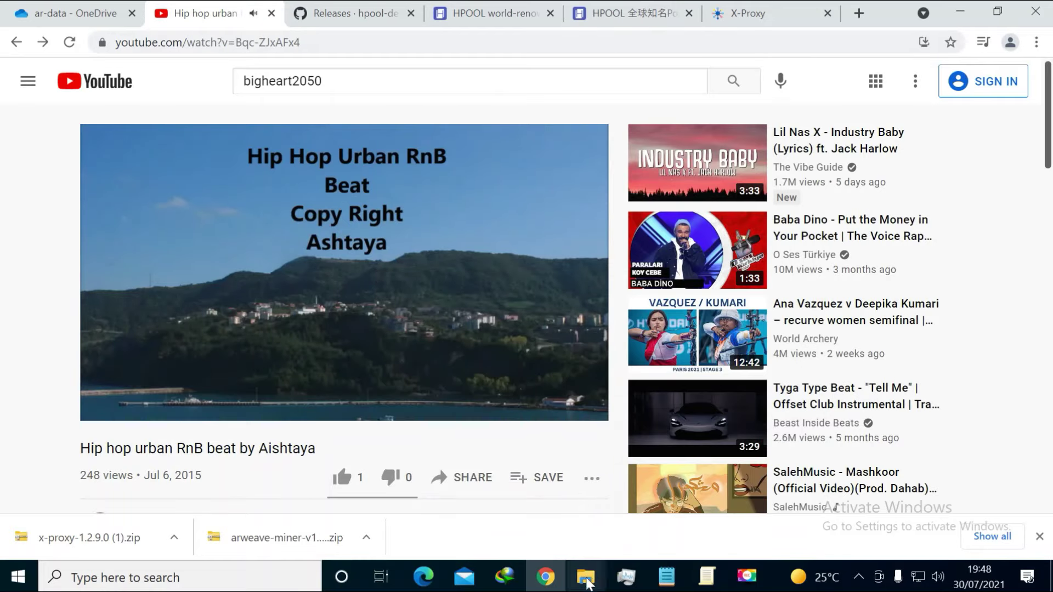
Open Windows Run and execute GPEDIT.MSC to launch the Local Group Policy Editor.
{"action": "left_click", "coordinate": [8, 577]}
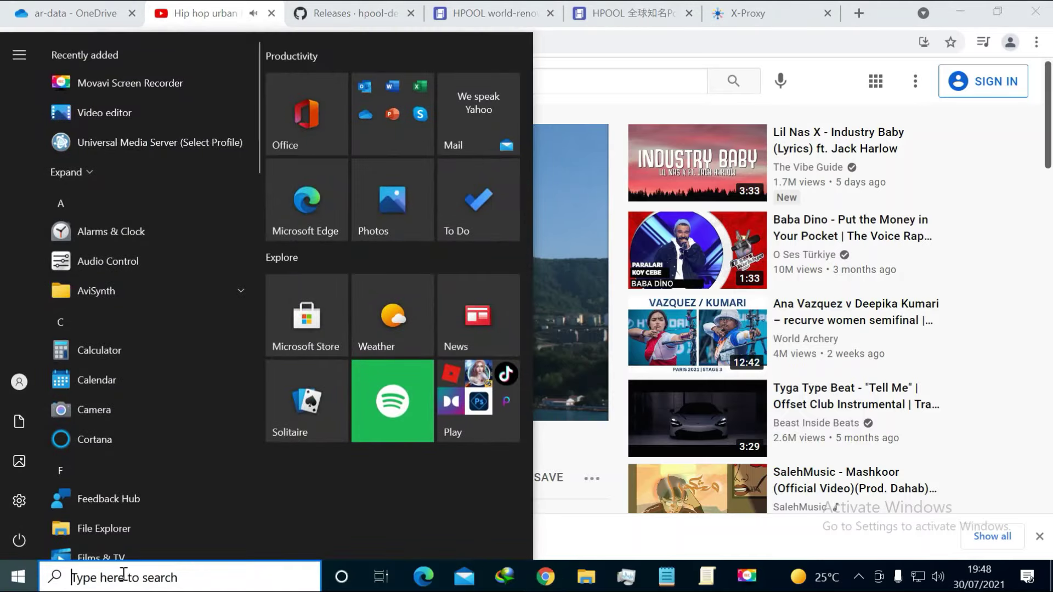
{"action": "left_click", "coordinate": [106, 577]}
{"action": "type", "text": "run"}
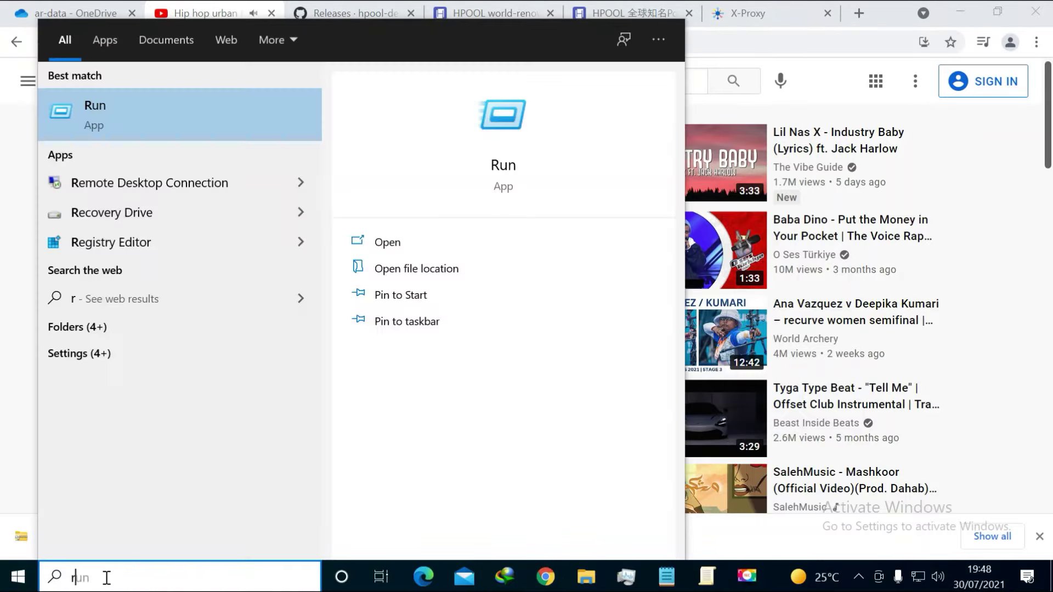
{"action": "left_click", "coordinate": [108, 121]}
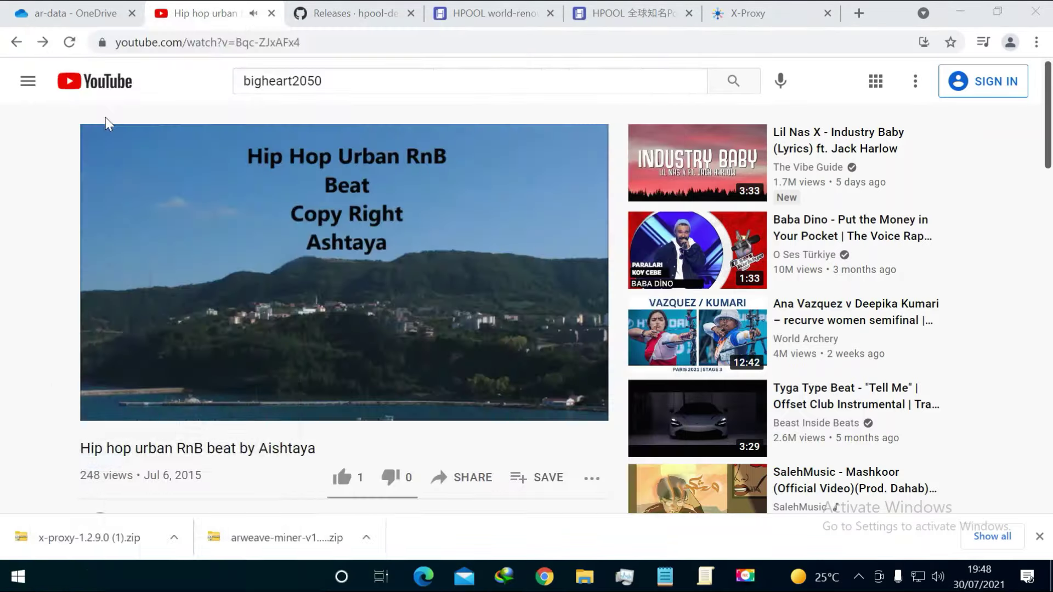
{"action": "left_click", "coordinate": [130, 522]}
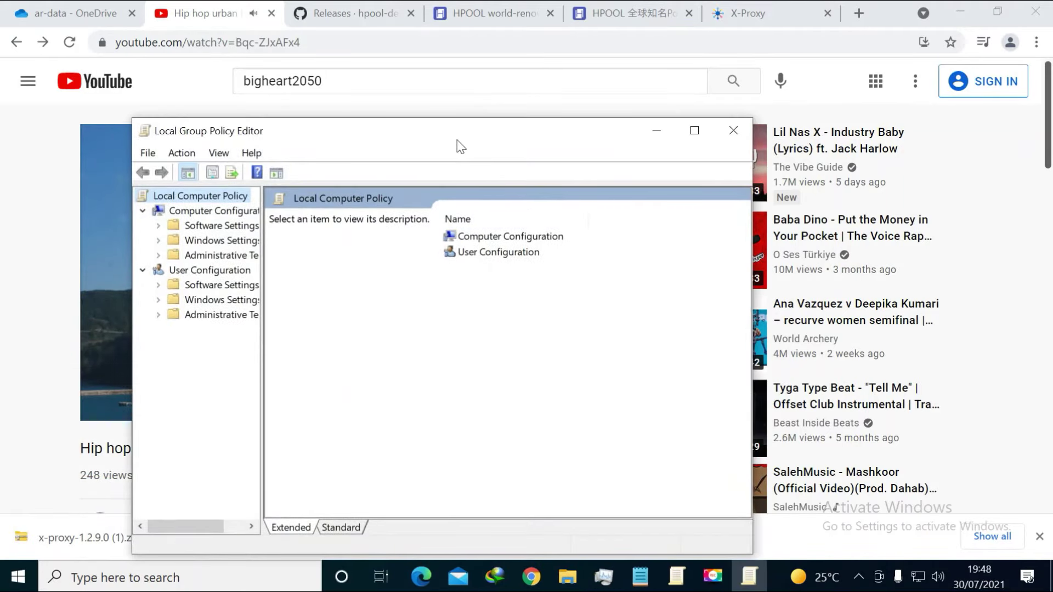
{"action": "left_click_drag", "start_coordinate": [460, 147], "coordinate": [587, 96]}
{"action": "left_click", "coordinate": [712, 575]}
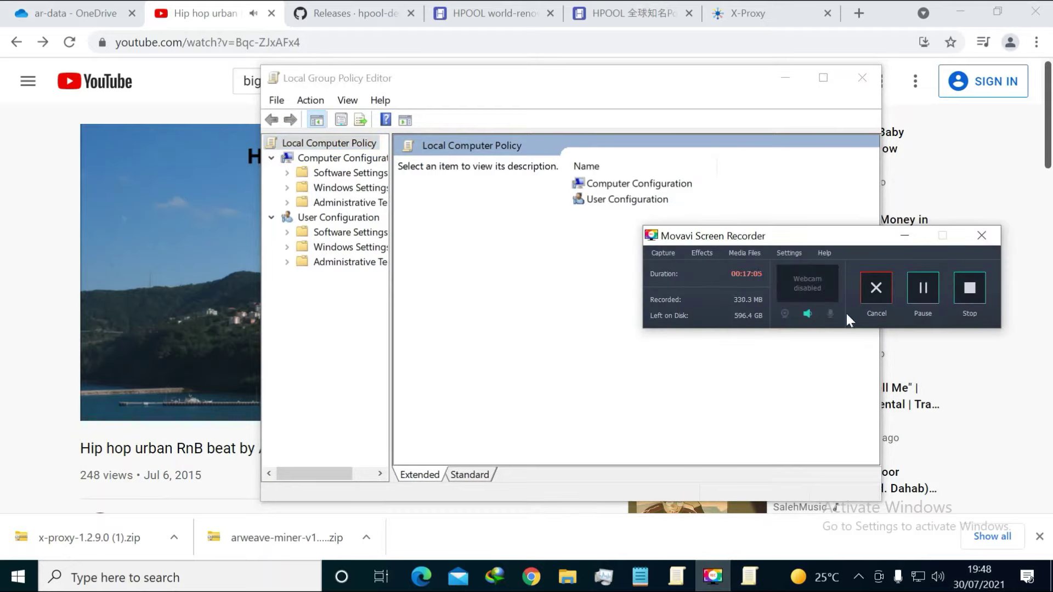
{"action": "left_click", "coordinate": [905, 235]}
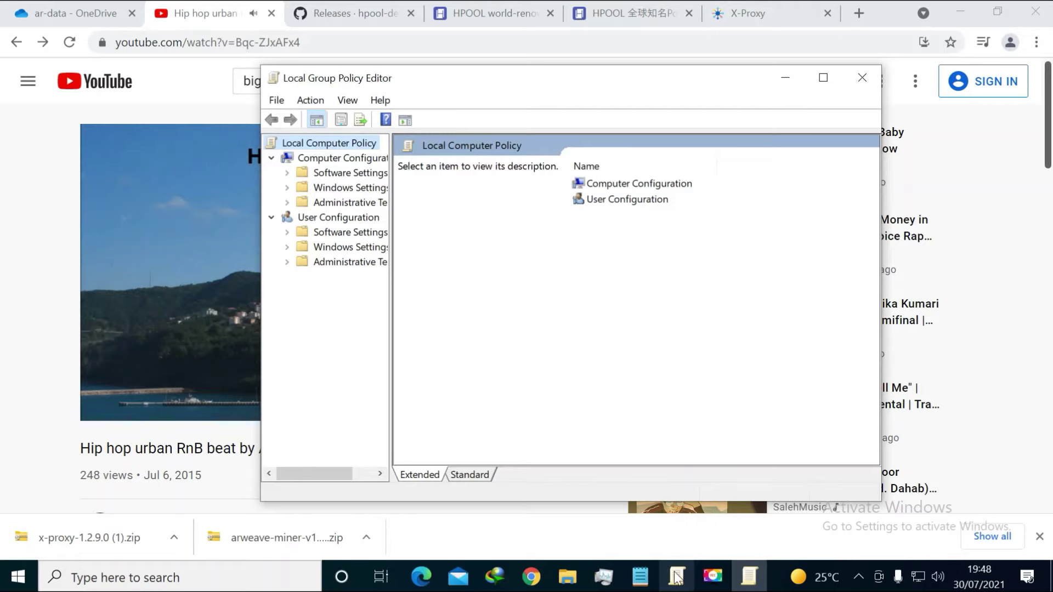
Review the policy path from COMPUTER CONFIGURATION onward in the mining guide, and close the older Local Group Policy Editor window.
{"action": "left_click", "coordinate": [640, 575]}
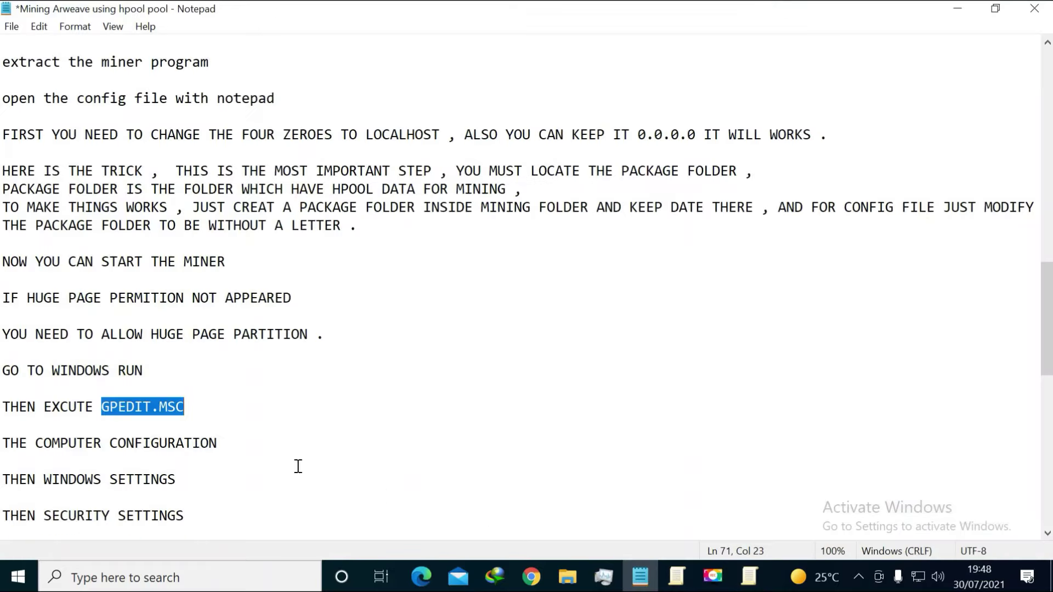
{"action": "left_click_drag", "start_coordinate": [35, 443], "coordinate": [219, 450]}
{"action": "scroll", "coordinate": [374, 400], "scroll_direction": "down", "scroll_amount": 5}
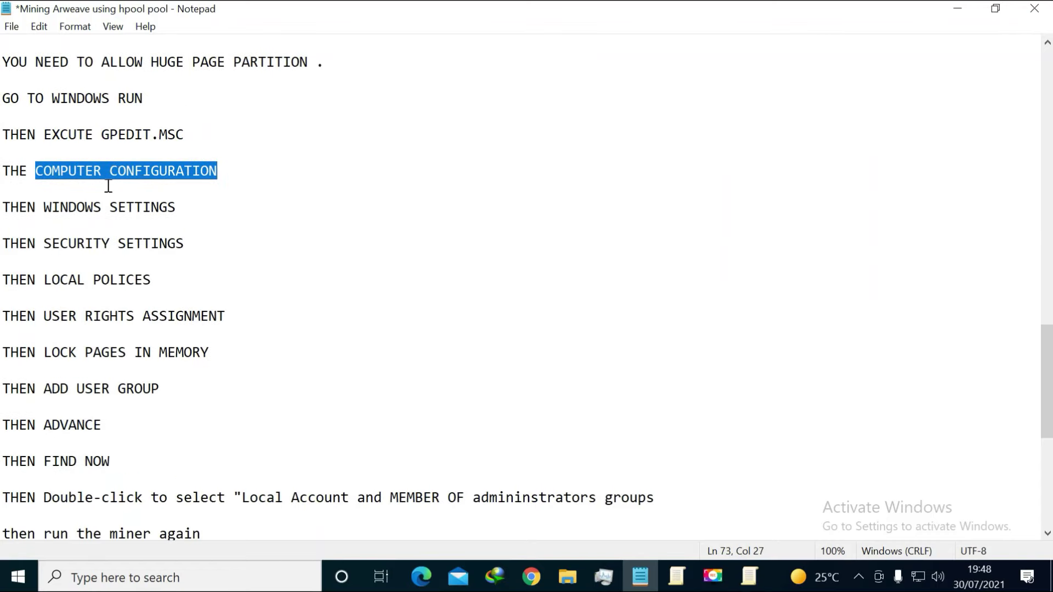
{"action": "left_click", "coordinate": [678, 575]}
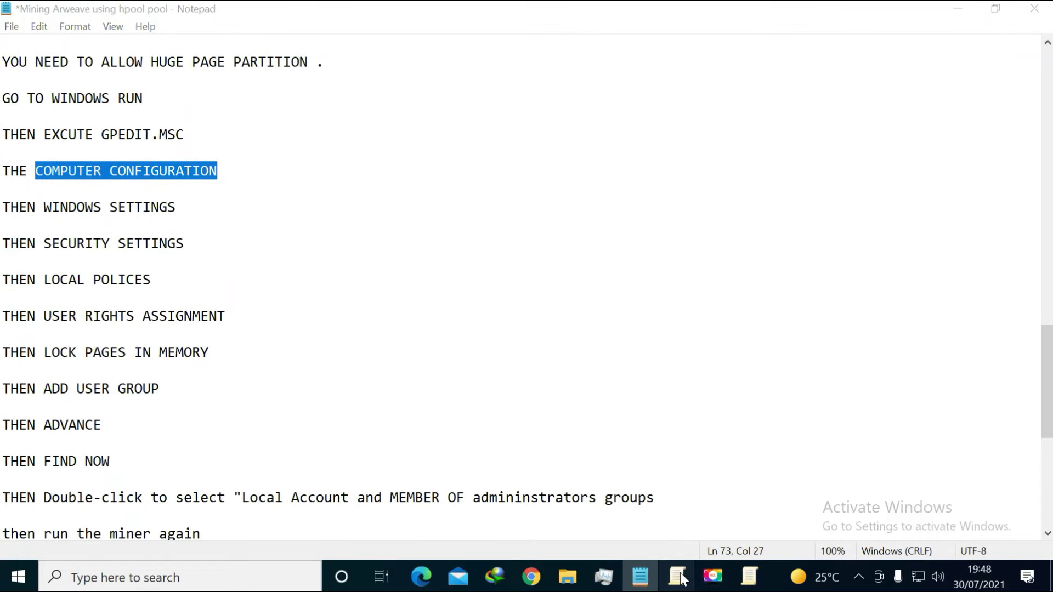
{"action": "left_click", "coordinate": [975, 34]}
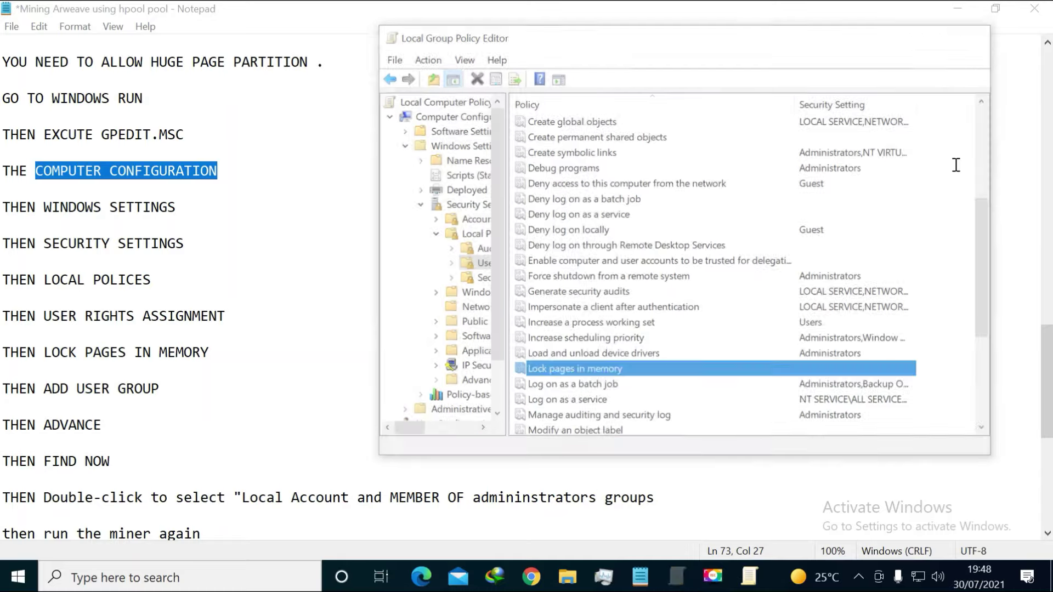
{"action": "left_click", "coordinate": [746, 575]}
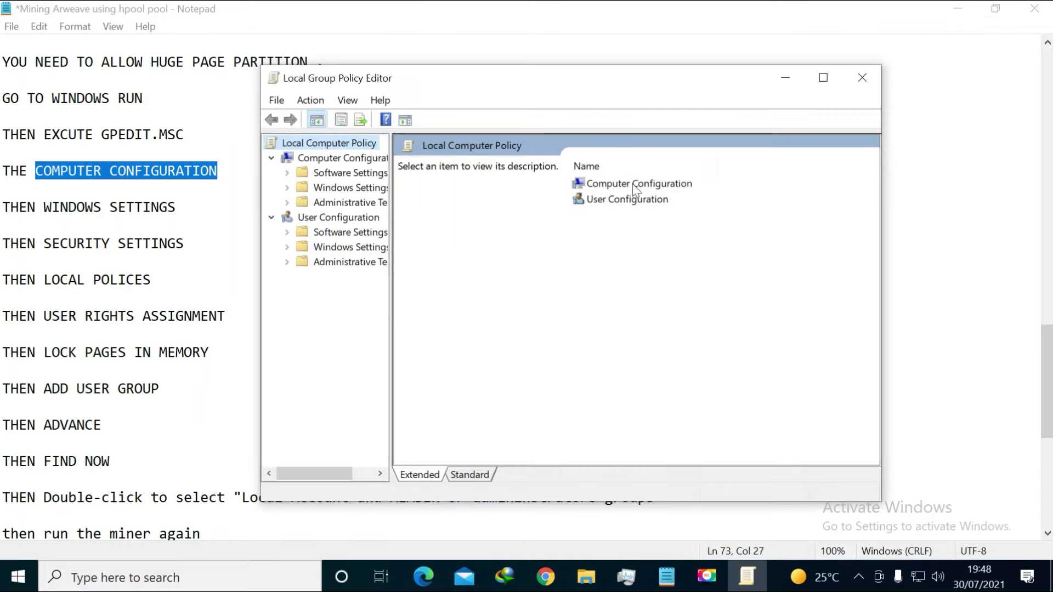
Open Security Settings within Windows Settings of Computer Configuration in the Local Group Policy Editor.
{"action": "double_click", "coordinate": [652, 183]}
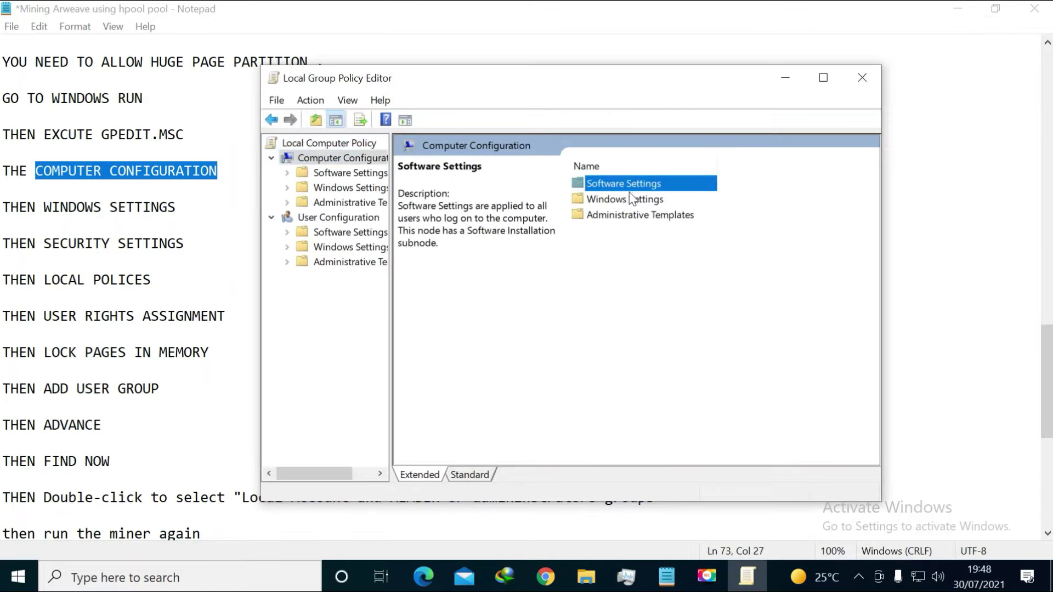
{"action": "left_click", "coordinate": [622, 199]}
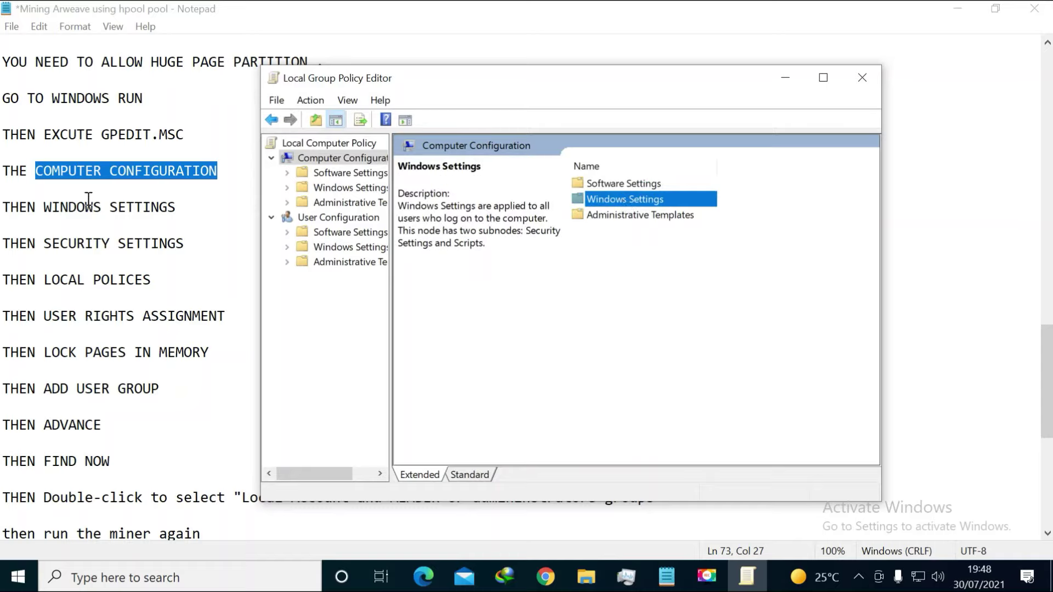
{"action": "double_click", "coordinate": [619, 200]}
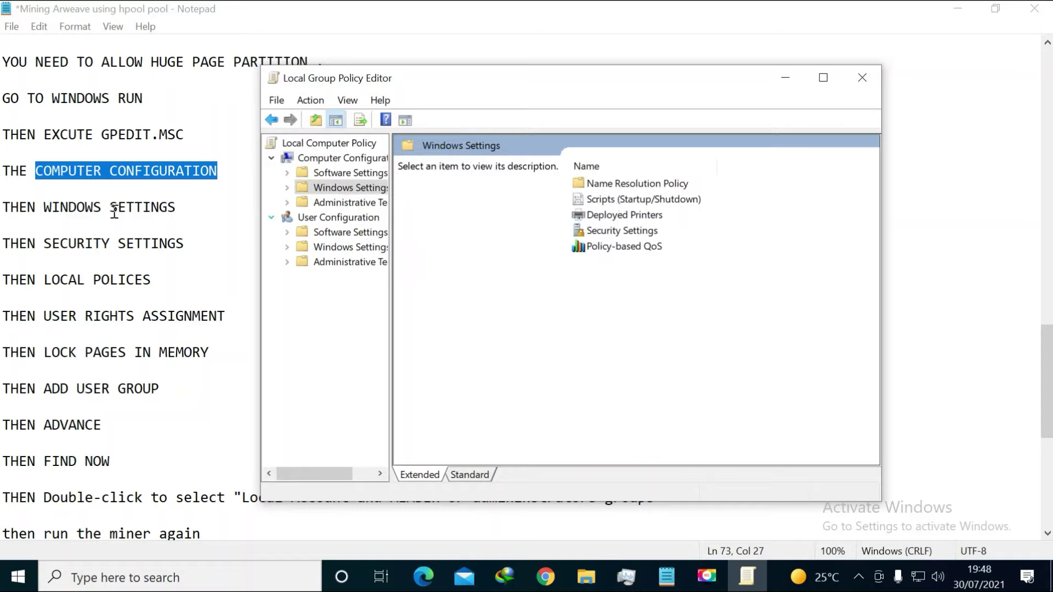
{"action": "double_click", "coordinate": [623, 231]}
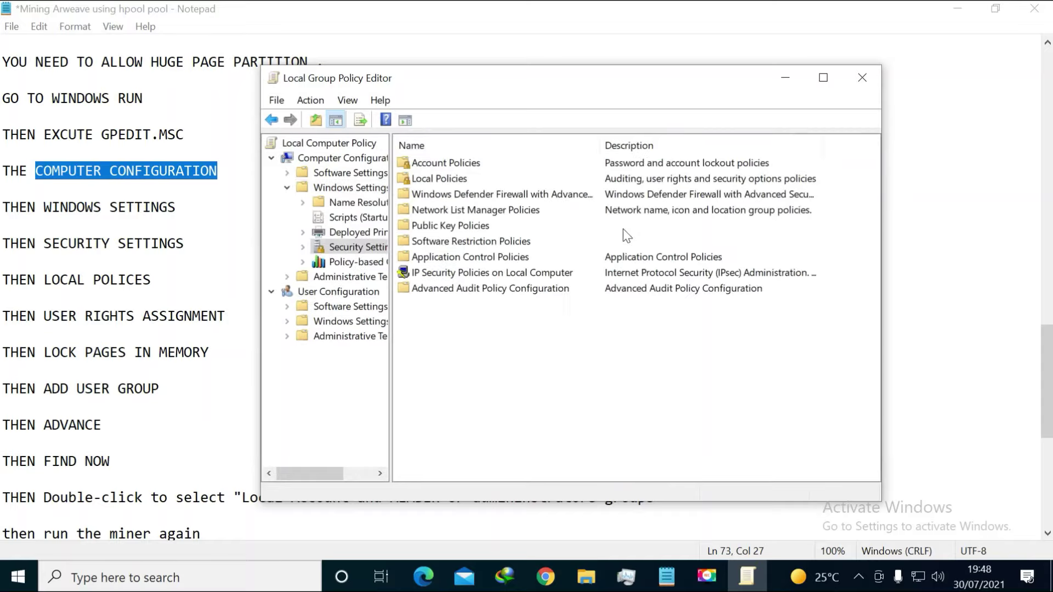
Check the guide's Local Policies line and open User Rights Assignment under Local Policies.
{"action": "left_click", "coordinate": [93, 241]}
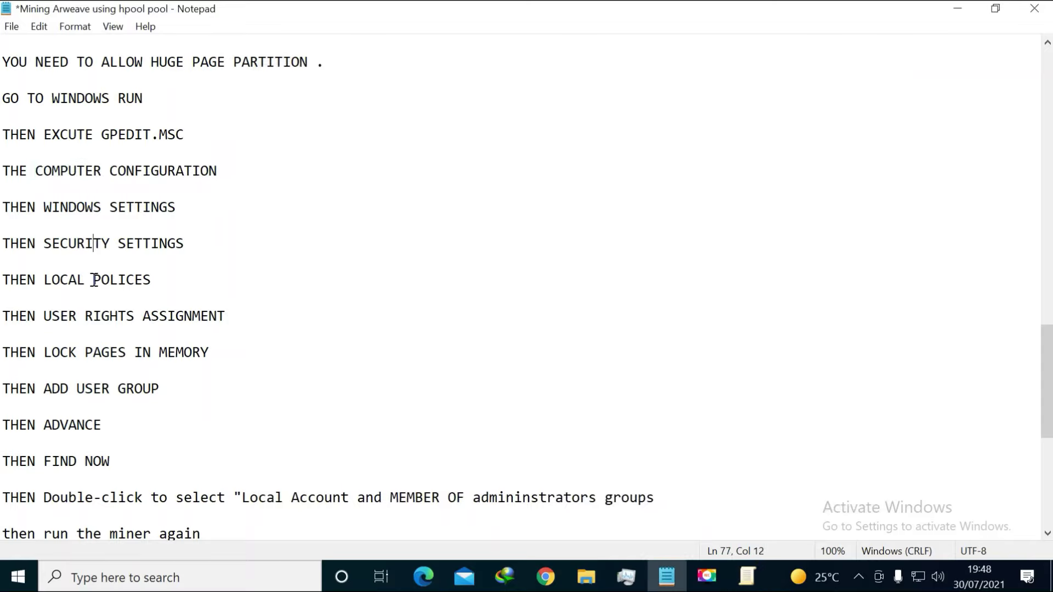
{"action": "left_click", "coordinate": [747, 575]}
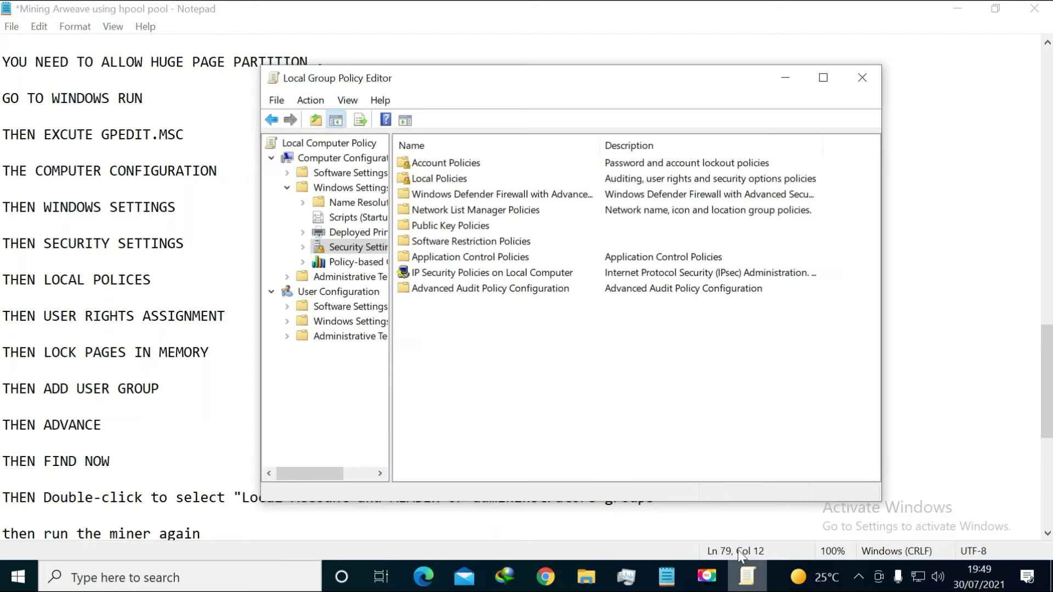
{"action": "double_click", "coordinate": [444, 179]}
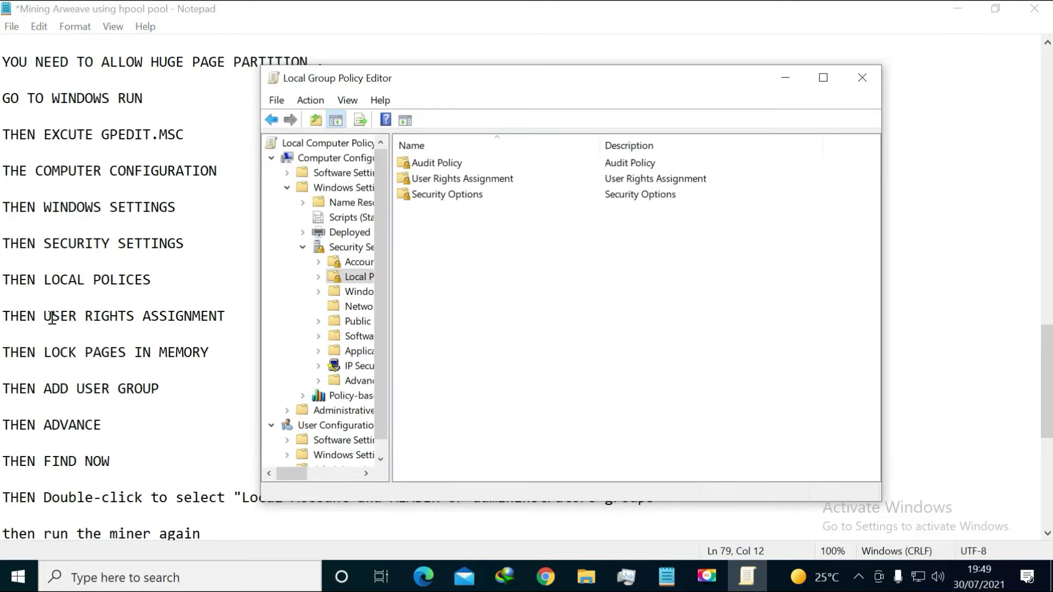
{"action": "double_click", "coordinate": [466, 180]}
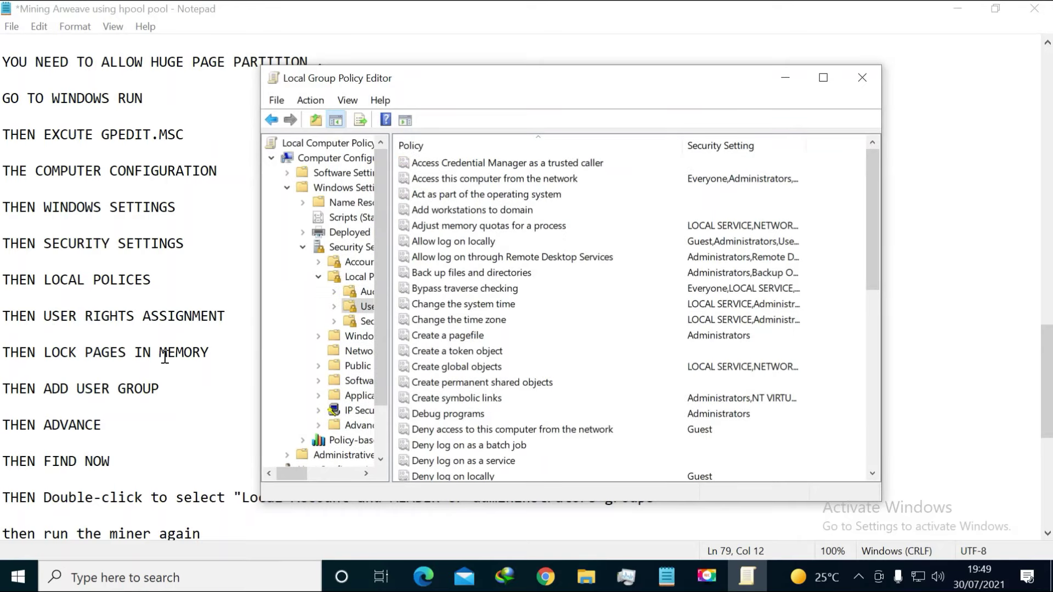
Open the Lock pages in memory policy, start adding a user or group, and list all accounts through the advanced search.
{"action": "left_click_drag", "start_coordinate": [877, 246], "coordinate": [876, 382]}
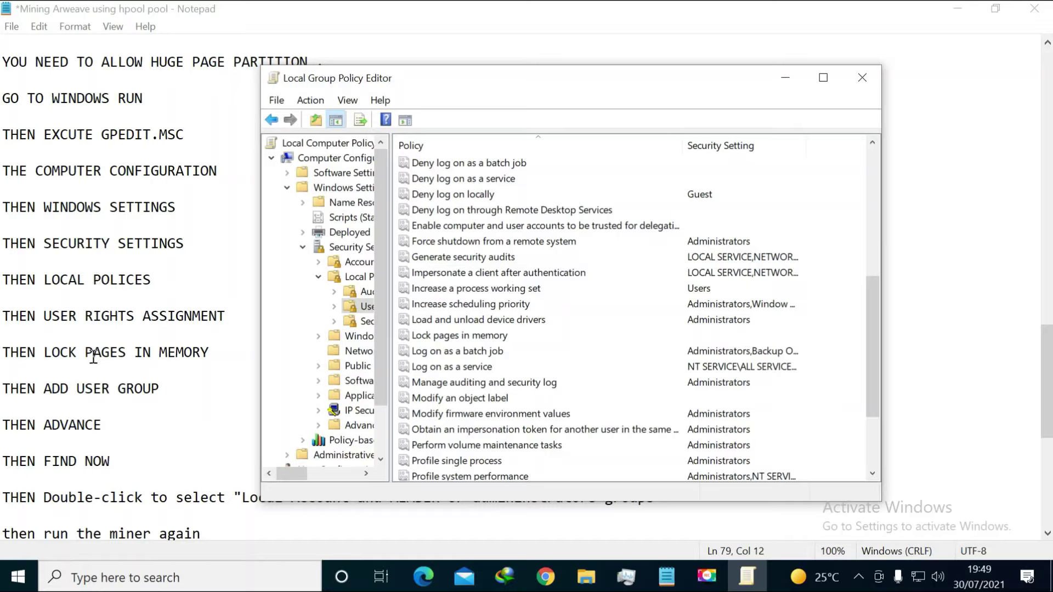
{"action": "double_click", "coordinate": [467, 335]}
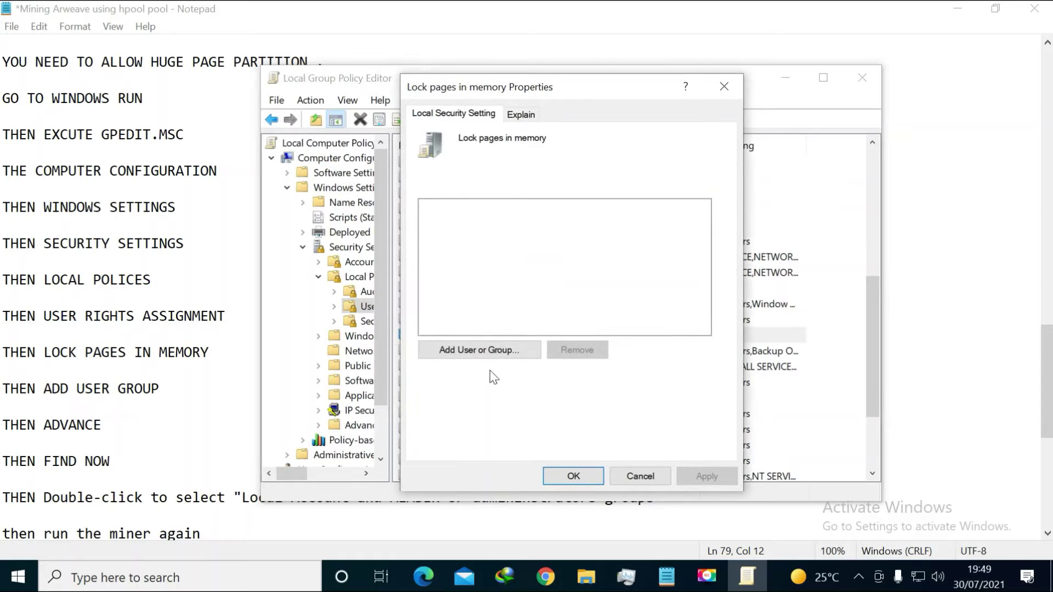
{"action": "left_click", "coordinate": [482, 353]}
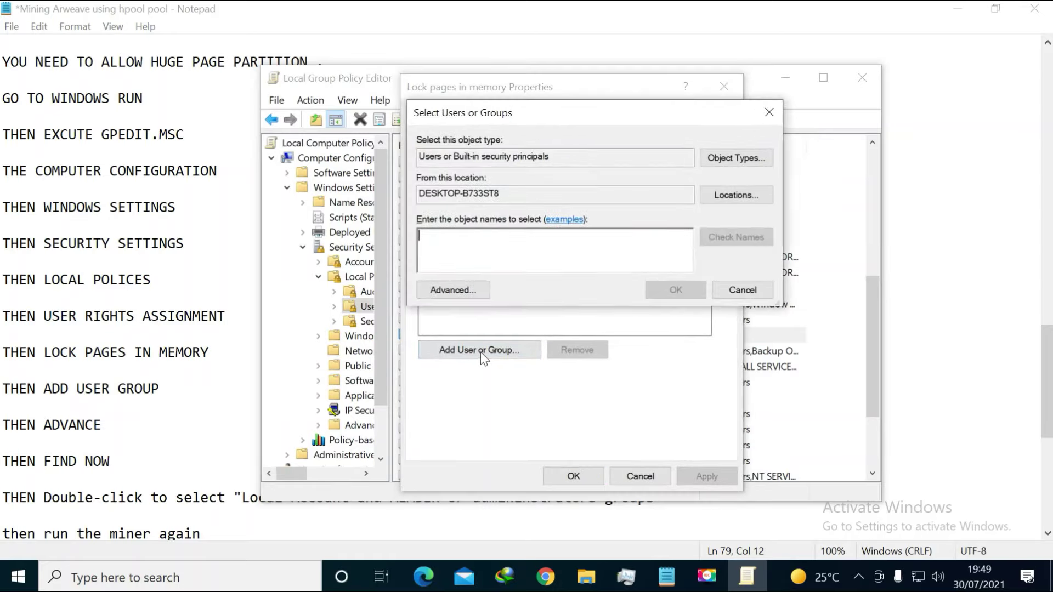
{"action": "left_click", "coordinate": [457, 293]}
{"action": "left_click", "coordinate": [799, 247]}
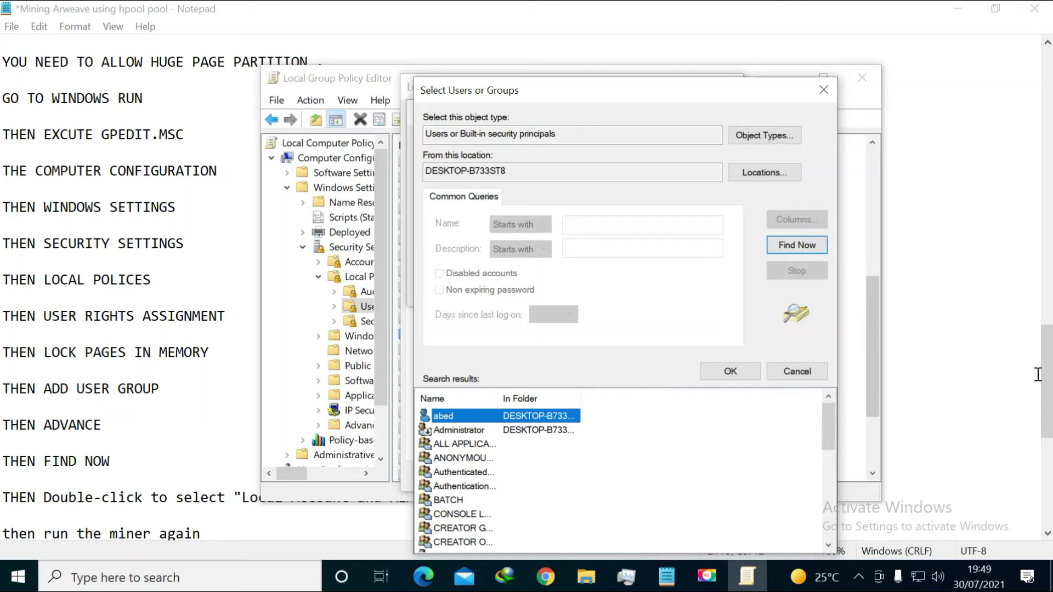
Read the guide's instruction on selecting the local account and member of administrators group, and return to the policy editor.
{"action": "left_click_drag", "start_coordinate": [1046, 372], "coordinate": [1046, 433]}
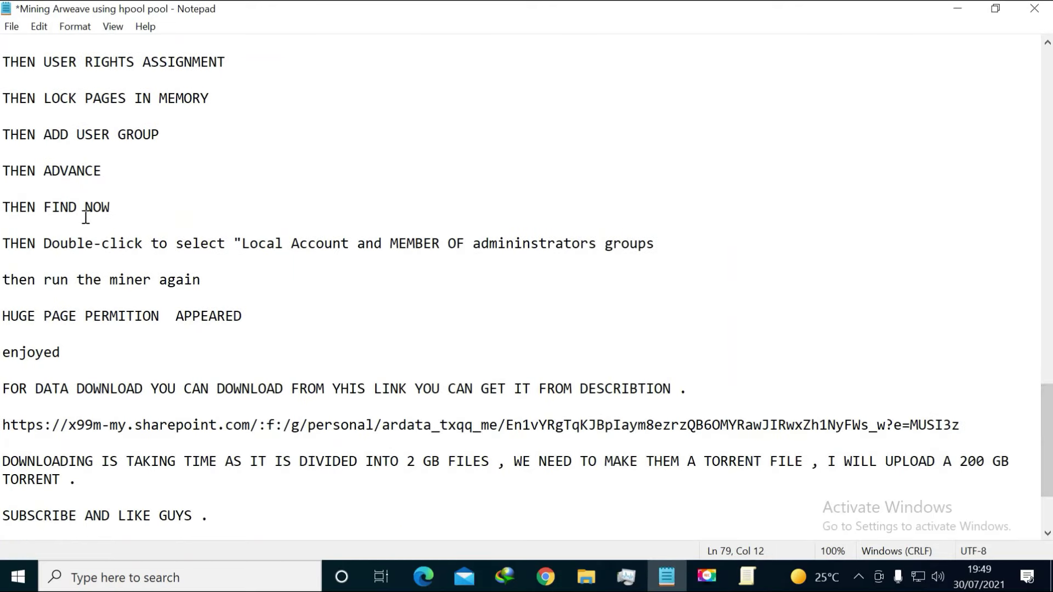
{"action": "left_click_drag", "start_coordinate": [26, 243], "coordinate": [647, 243]}
{"action": "left_click", "coordinate": [742, 575]}
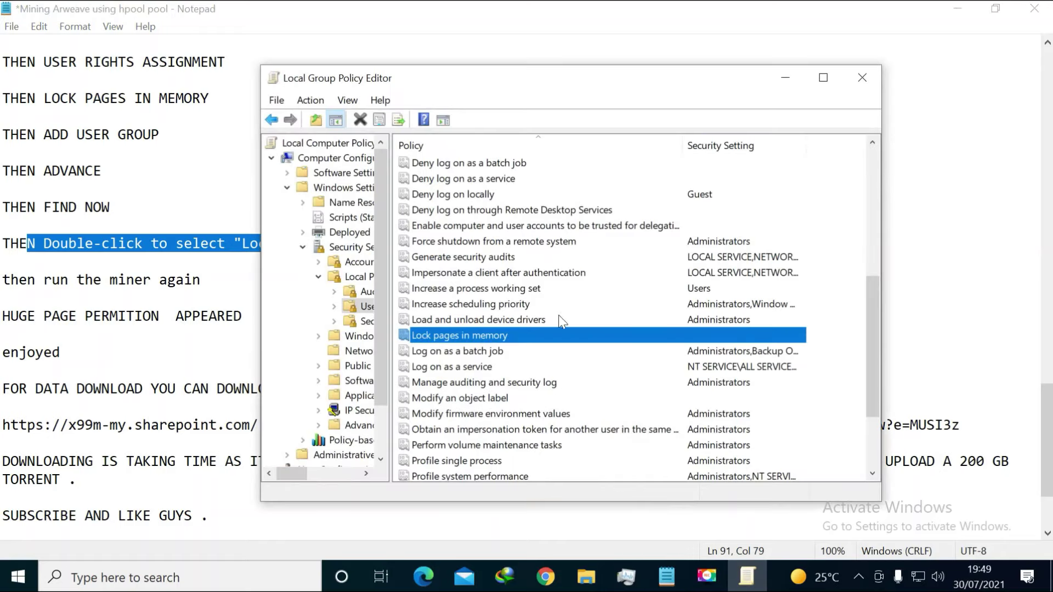
Minimize the guide and browser windows, and reposition the policy editor and the Select Users or Groups dialog on the desktop.
{"action": "left_click", "coordinate": [957, 9]}
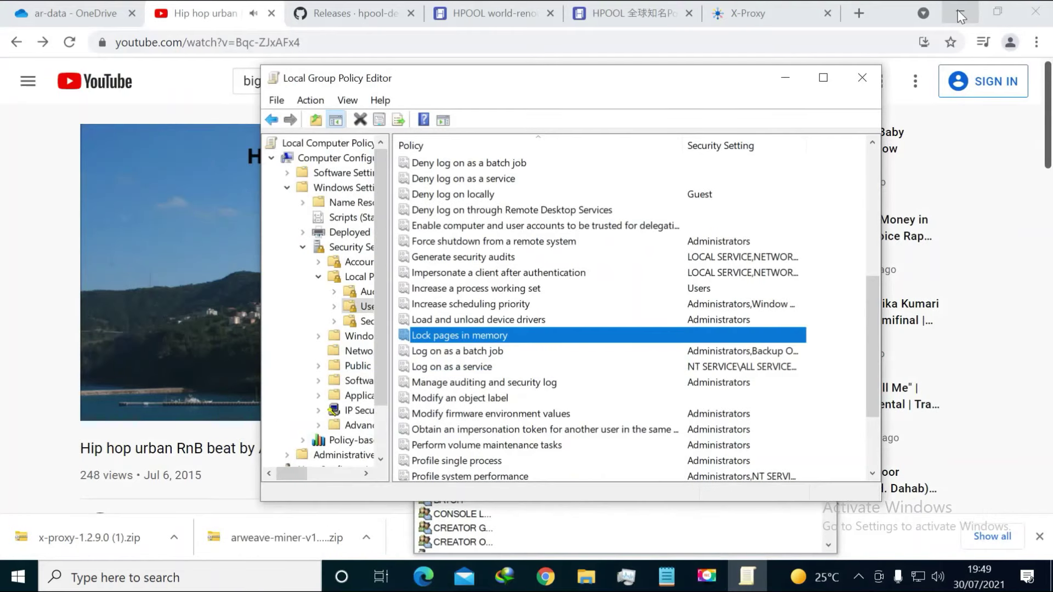
{"action": "left_click", "coordinate": [957, 10]}
{"action": "left_click", "coordinate": [957, 10]}
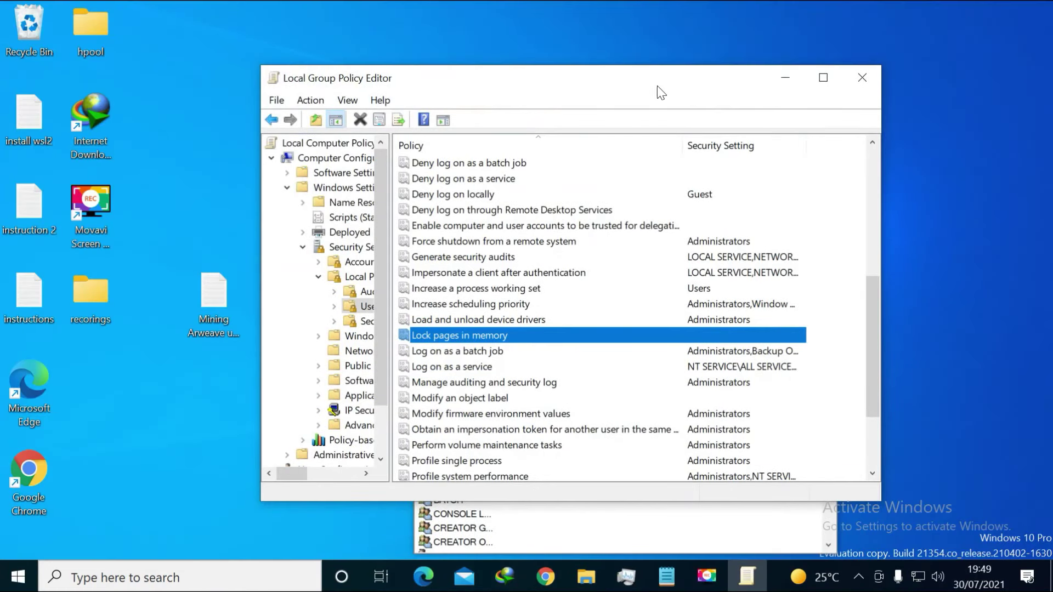
{"action": "left_click_drag", "start_coordinate": [661, 93], "coordinate": [563, 27]}
{"action": "left_click", "coordinate": [827, 153]}
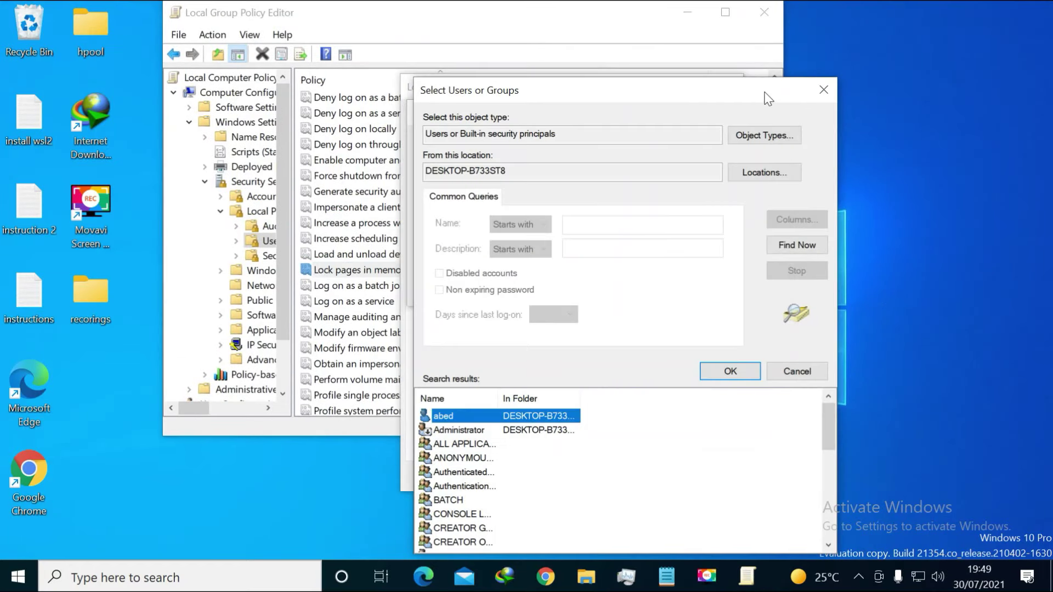
{"action": "left_click_drag", "start_coordinate": [737, 97], "coordinate": [618, 40]}
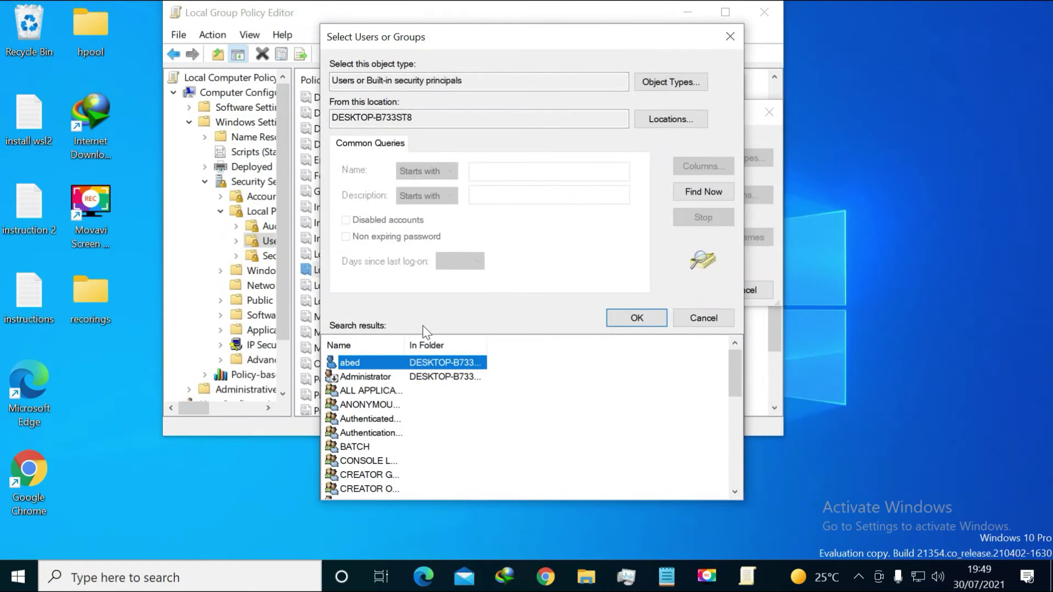
Find "Local account and member of Administrators group" in the account search results and add it to the Lock pages in memory policy.
{"action": "left_click_drag", "start_coordinate": [404, 346], "coordinate": [557, 353]}
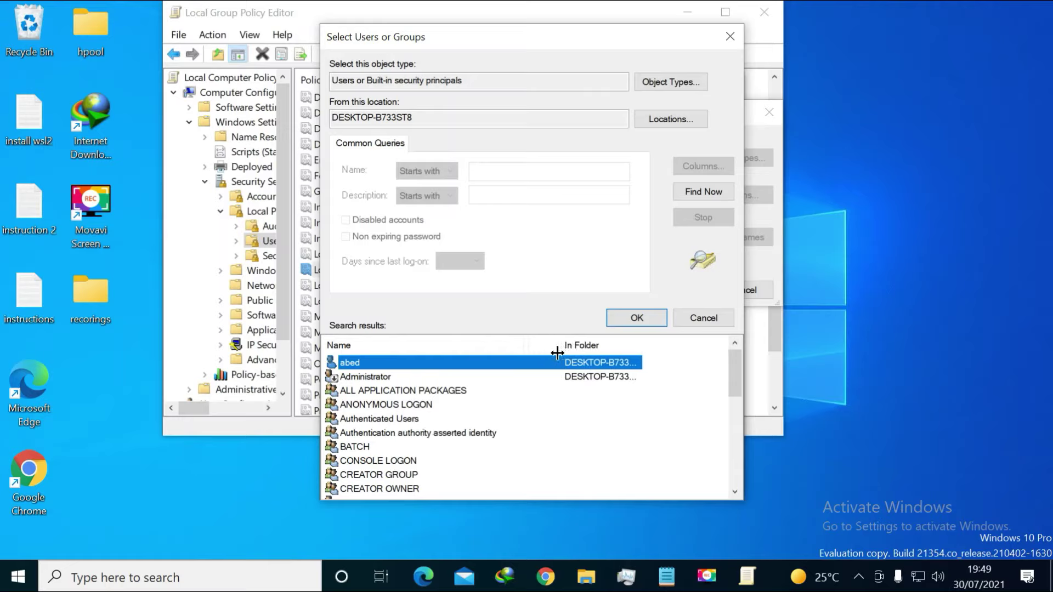
{"action": "left_click_drag", "start_coordinate": [734, 383], "coordinate": [477, 453]}
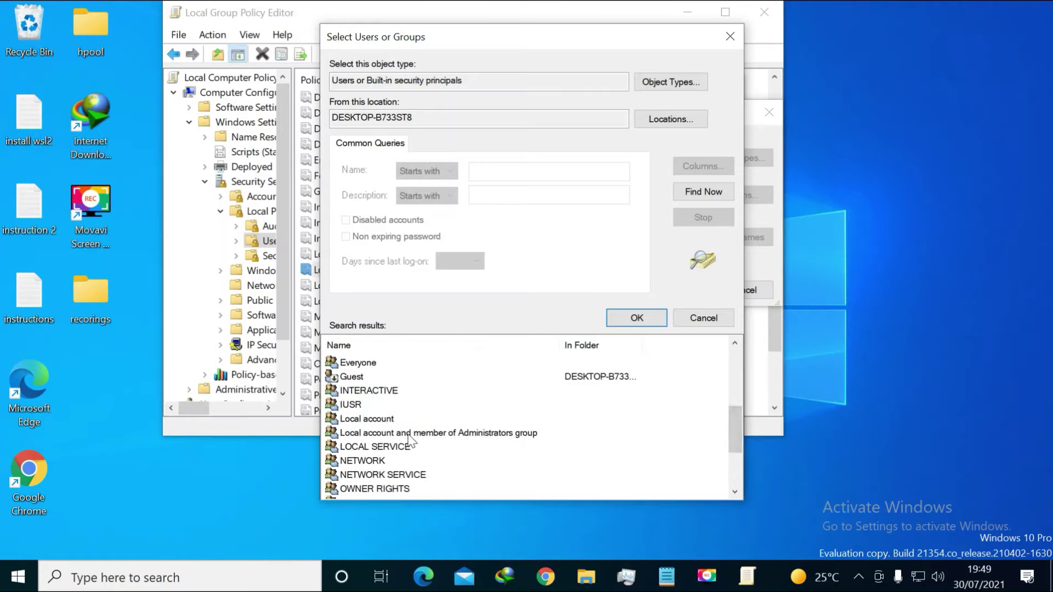
{"action": "double_click", "coordinate": [410, 434]}
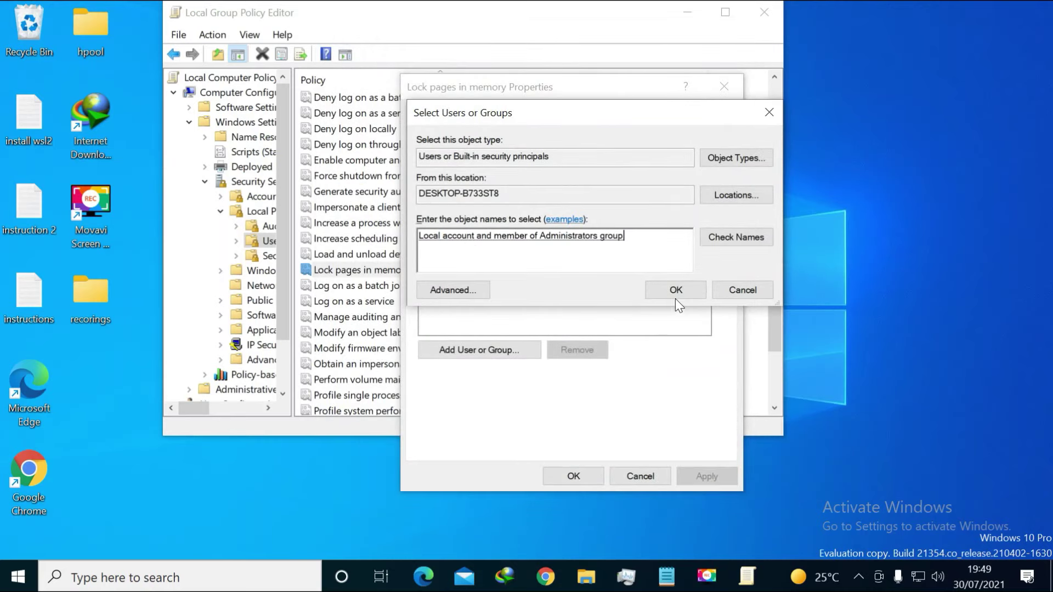
{"action": "left_click", "coordinate": [677, 289]}
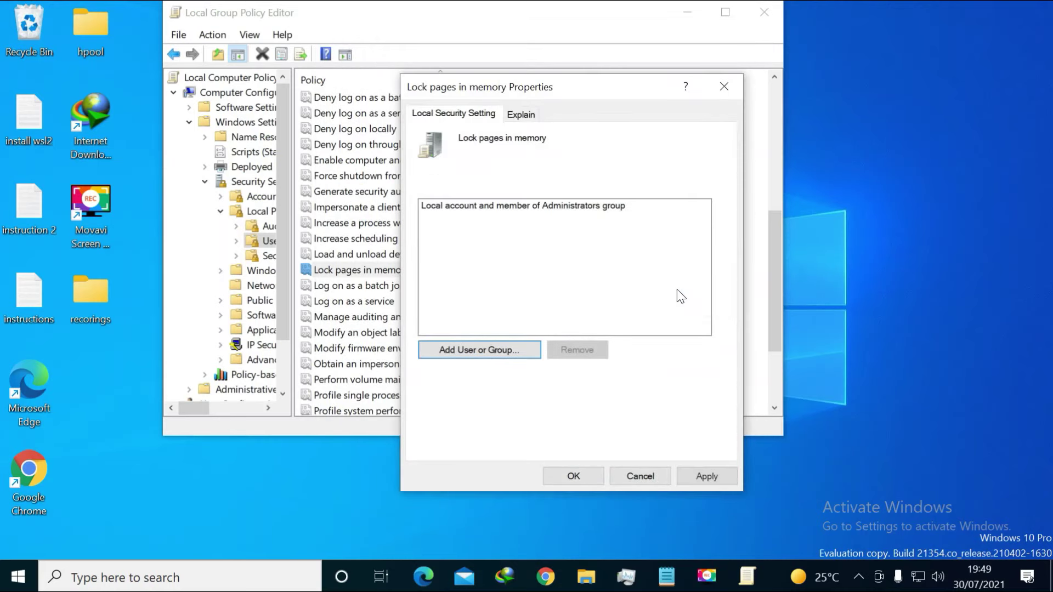
Apply and confirm the Lock pages in memory policy change, and close the policy editor.
{"action": "left_click", "coordinate": [704, 475]}
{"action": "left_click", "coordinate": [572, 476]}
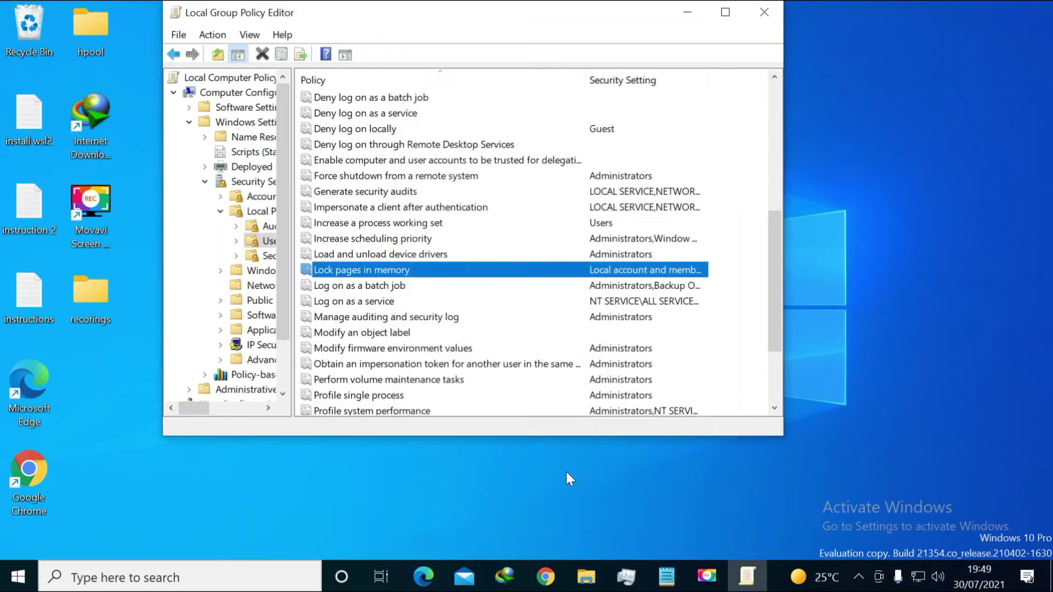
{"action": "left_click", "coordinate": [764, 13]}
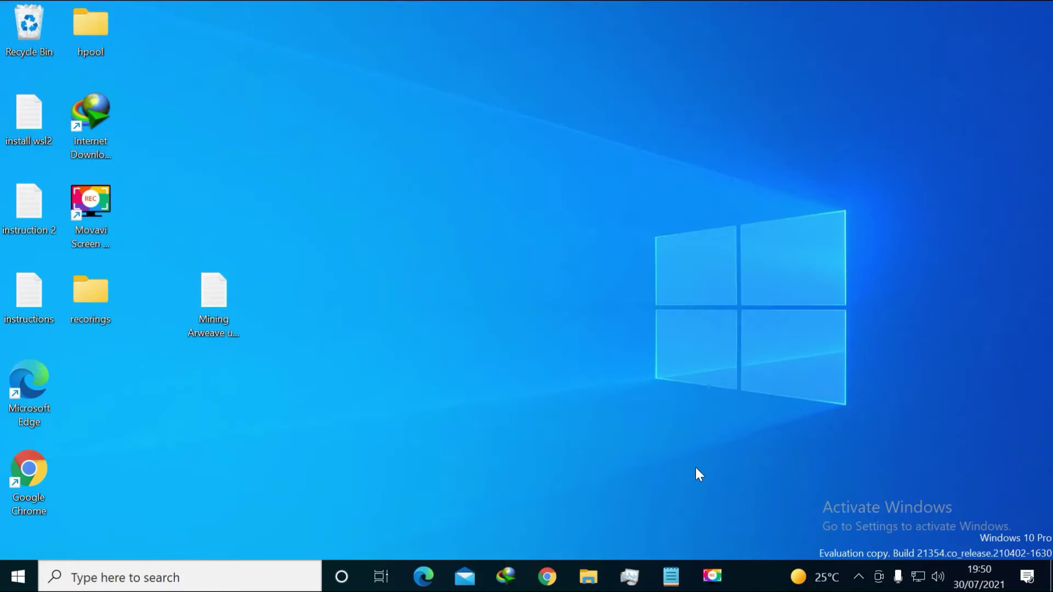
Return to the Notepad mining guide and check its instruction on what to do after selecting the administrators group.
{"action": "left_click", "coordinate": [673, 576]}
{"action": "left_click_drag", "start_coordinate": [11, 279], "coordinate": [201, 281]}
{"action": "left_click", "coordinate": [151, 280]}
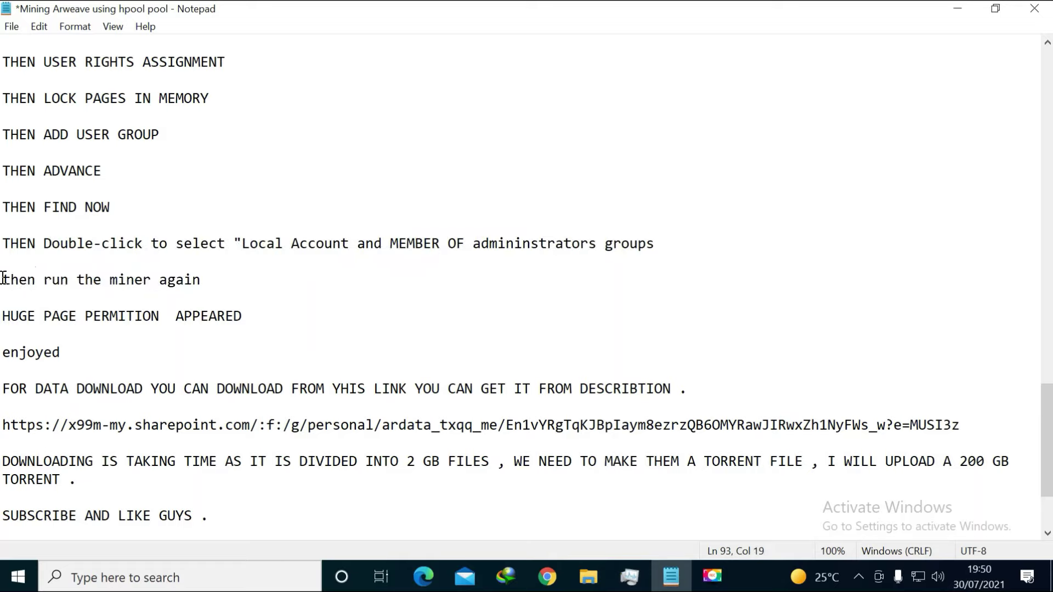
{"action": "left_click_drag", "start_coordinate": [3, 280], "coordinate": [204, 281]}
{"action": "left_click", "coordinate": [193, 281]}
{"action": "left_click_drag", "start_coordinate": [203, 281], "coordinate": [2, 280]}
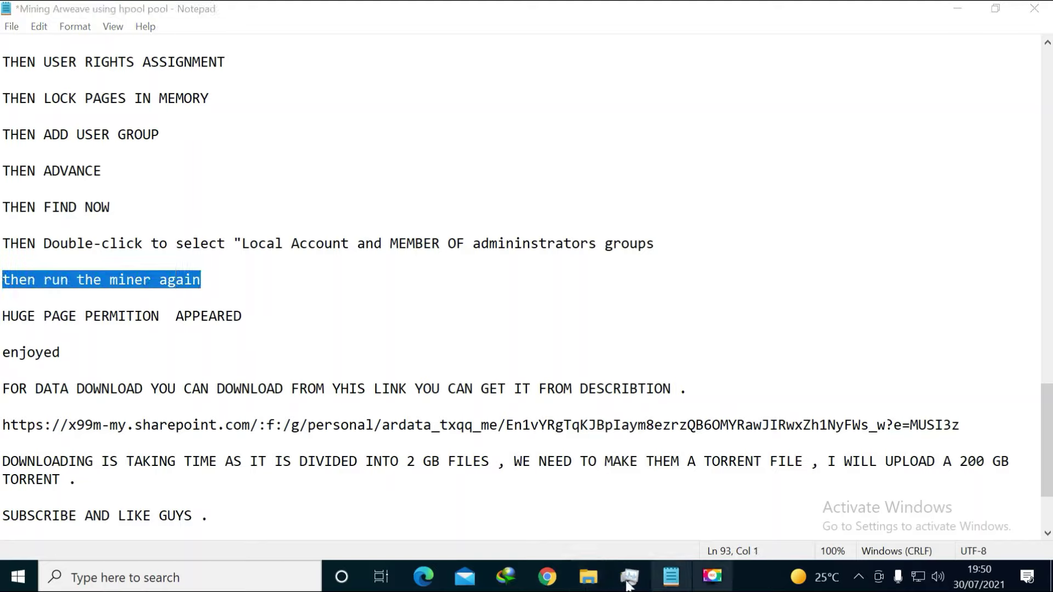
Switch to the arweave-miner-v1.0.7.5 folder in File Explorer, launch arweave-miner-windows-v1.0.7.5 again, and approve the elevation request.
{"action": "mouse_move", "coordinate": [587, 576]}
{"action": "left_click", "coordinate": [972, 521]}
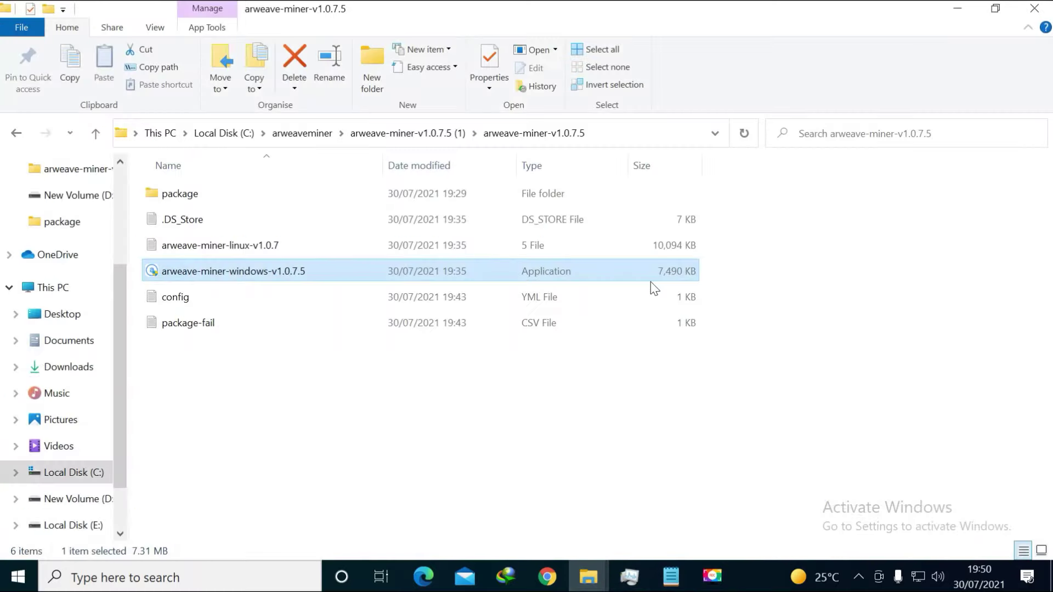
{"action": "double_click", "coordinate": [236, 272]}
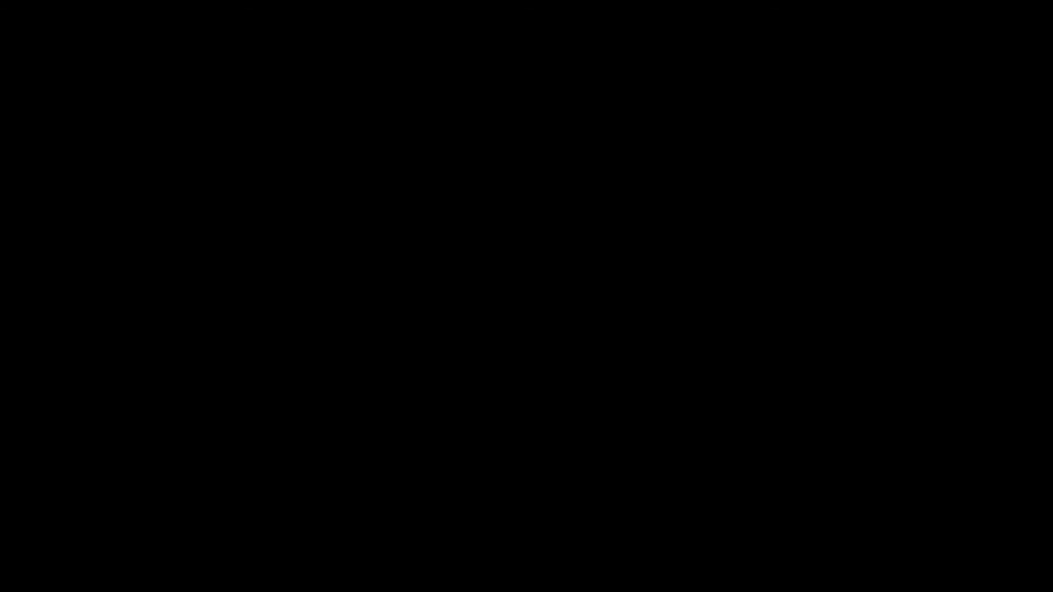
{"action": "left_click", "coordinate": [467, 407]}
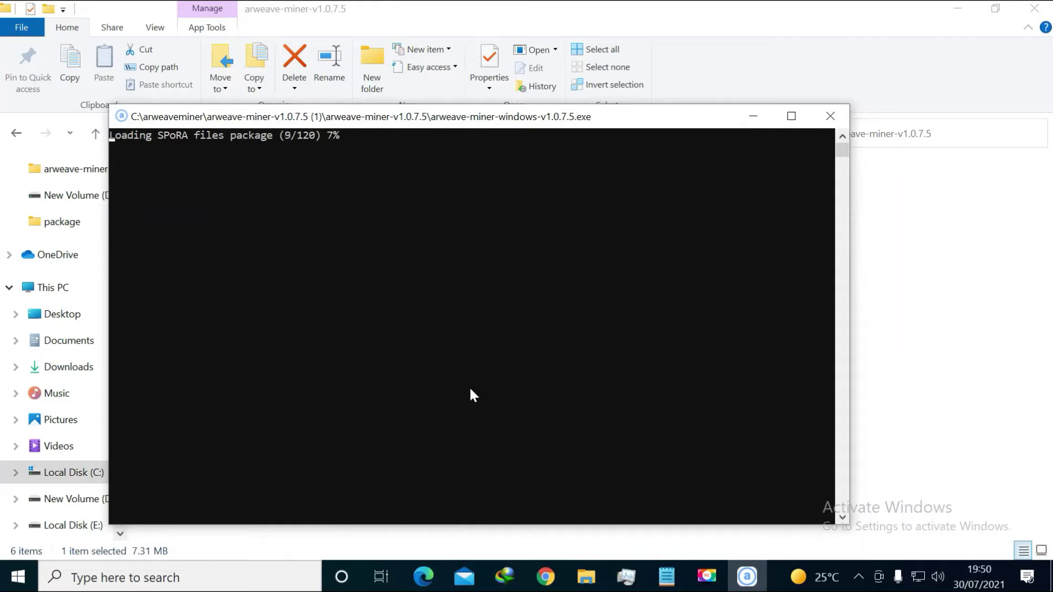